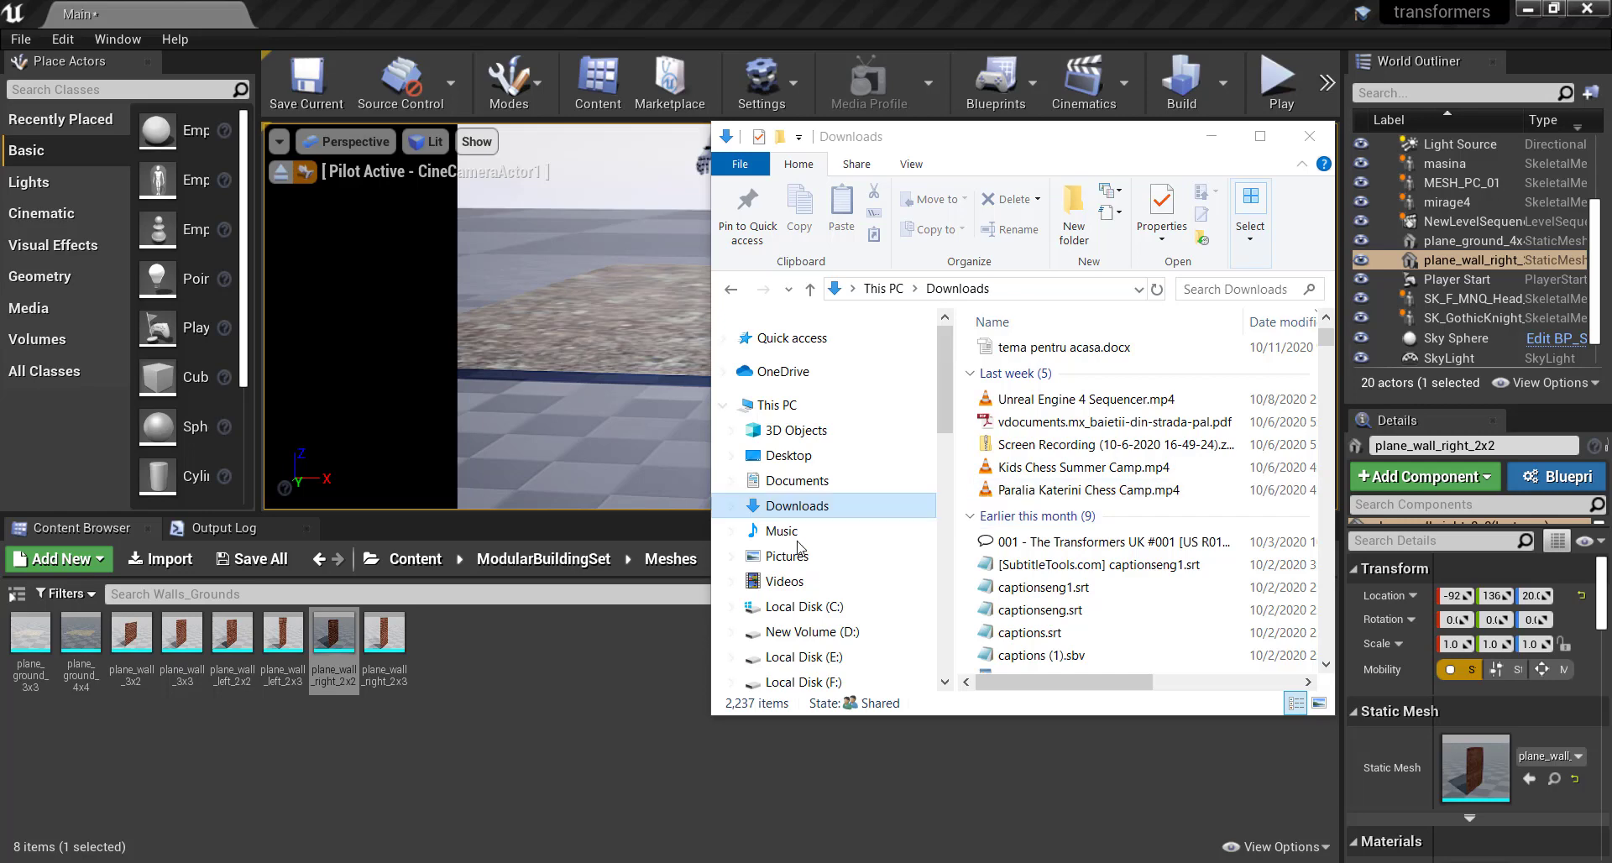
# - Create an empty folder named 'movies' under Content and open it
pyautogui.click(608, 22)
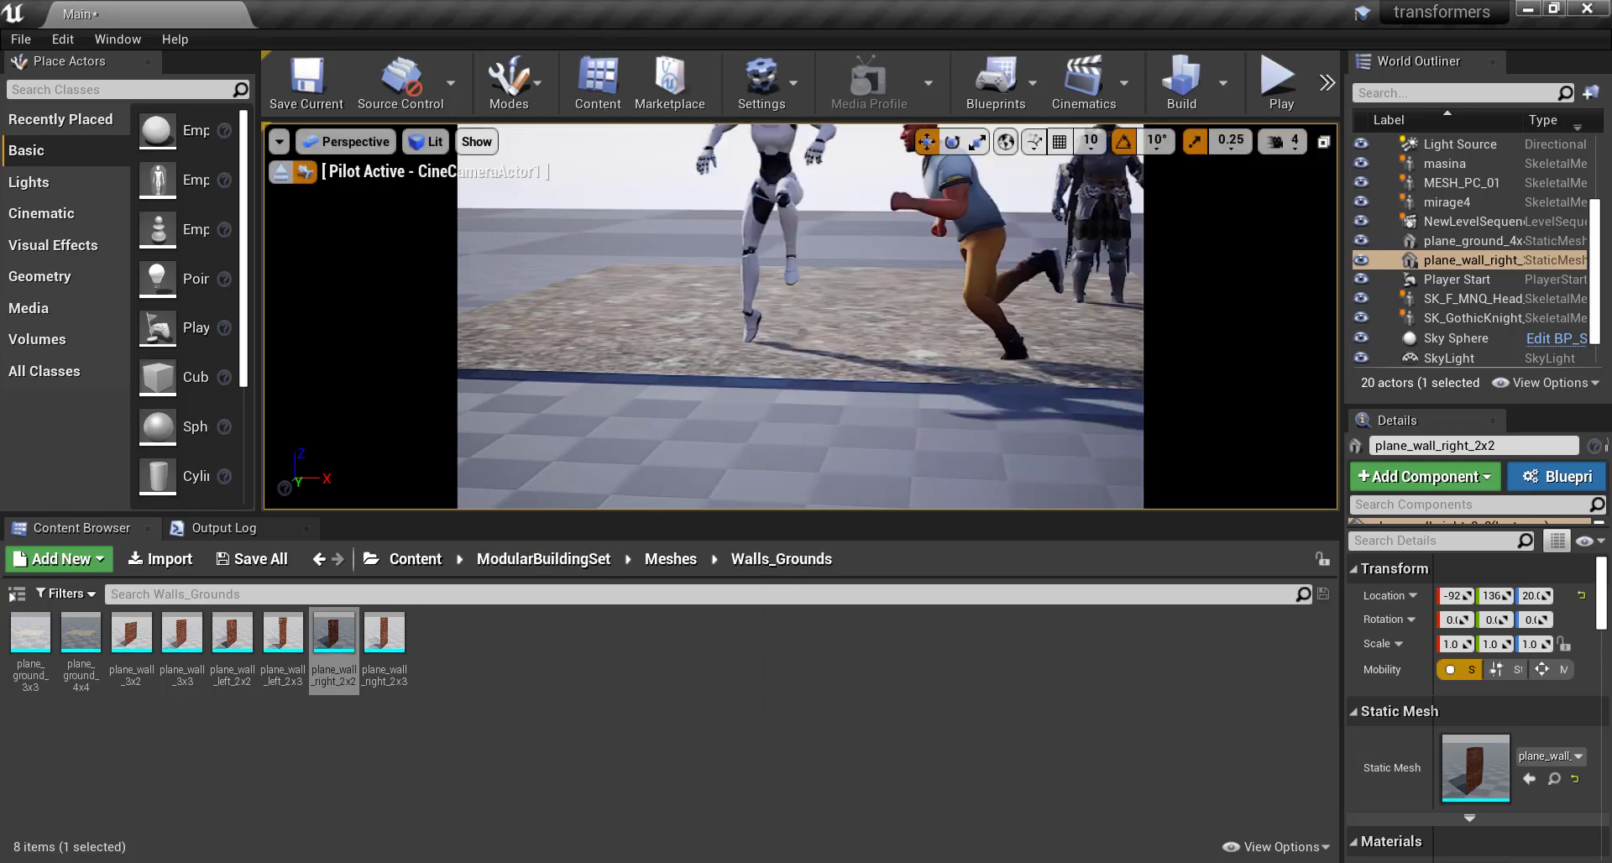
pyautogui.click(435, 560)
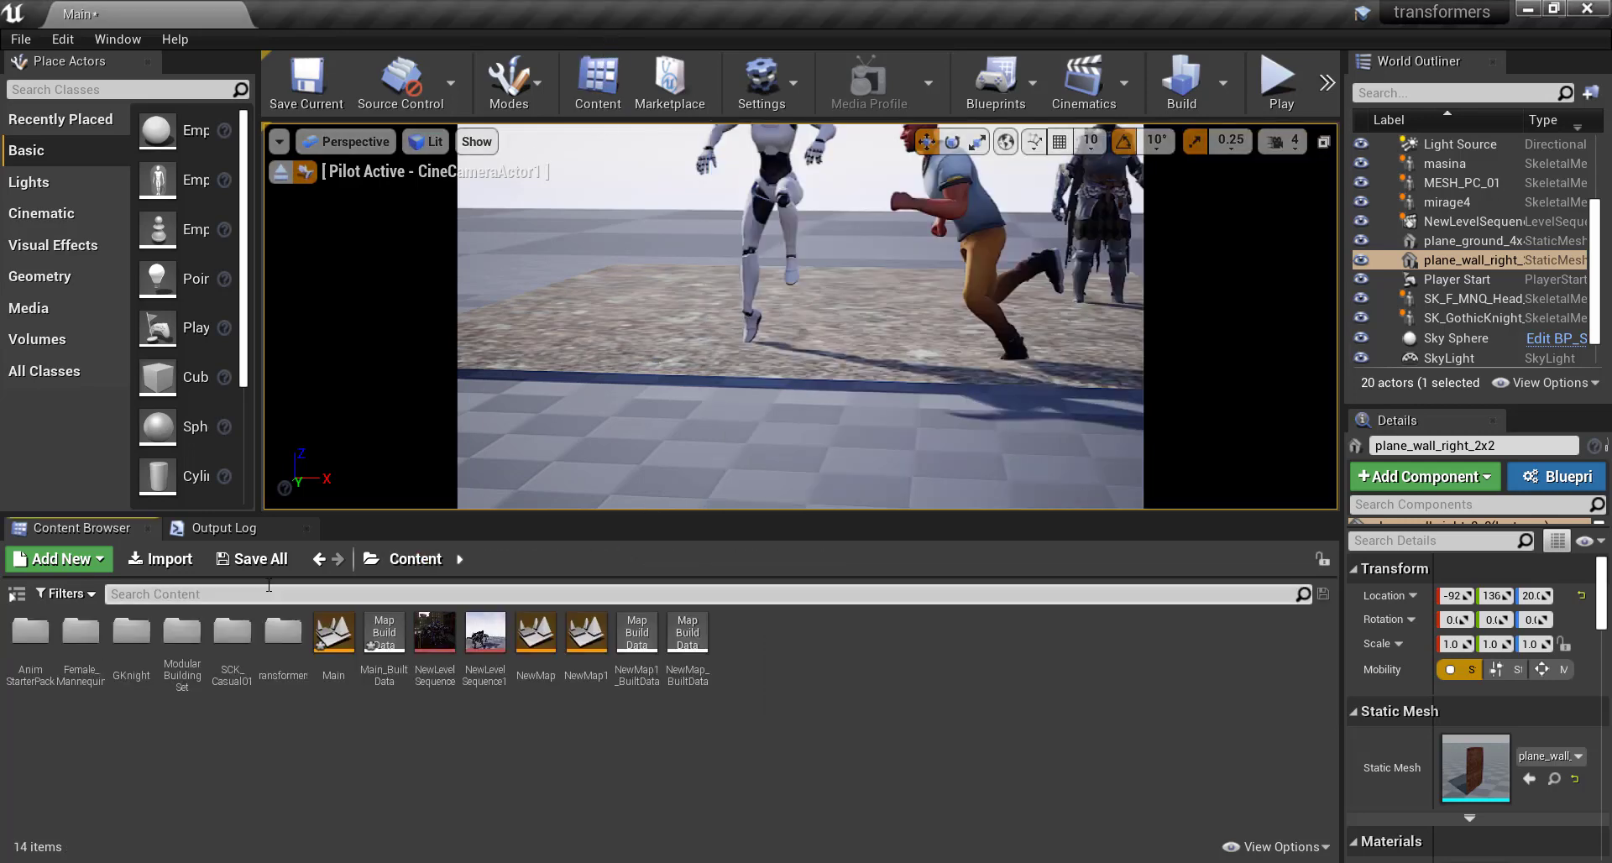
pyautogui.click(87, 564)
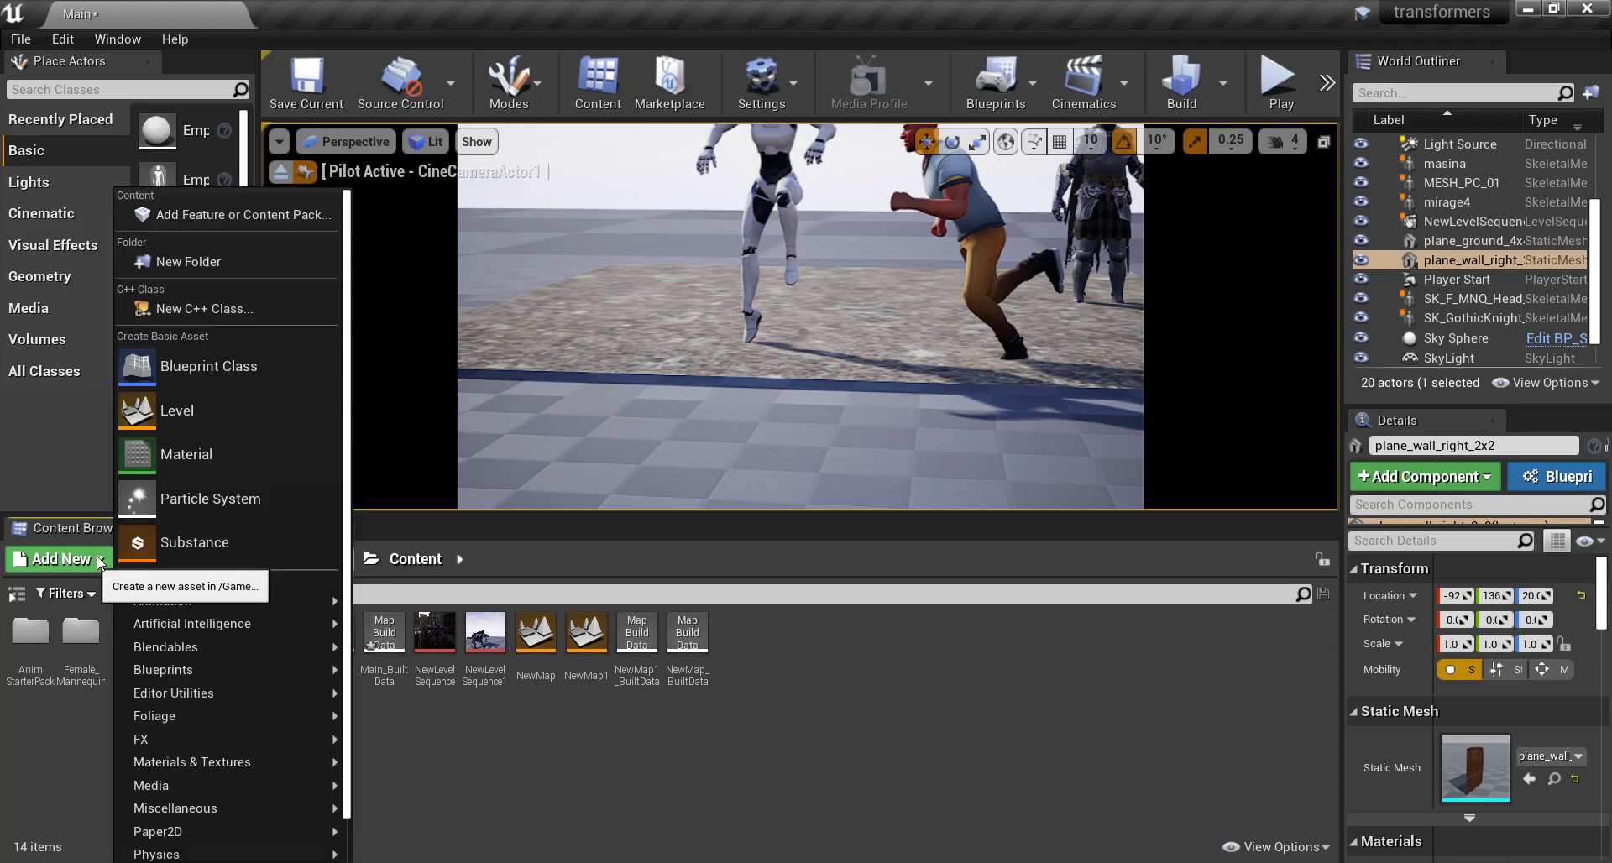
pyautogui.click(210, 258)
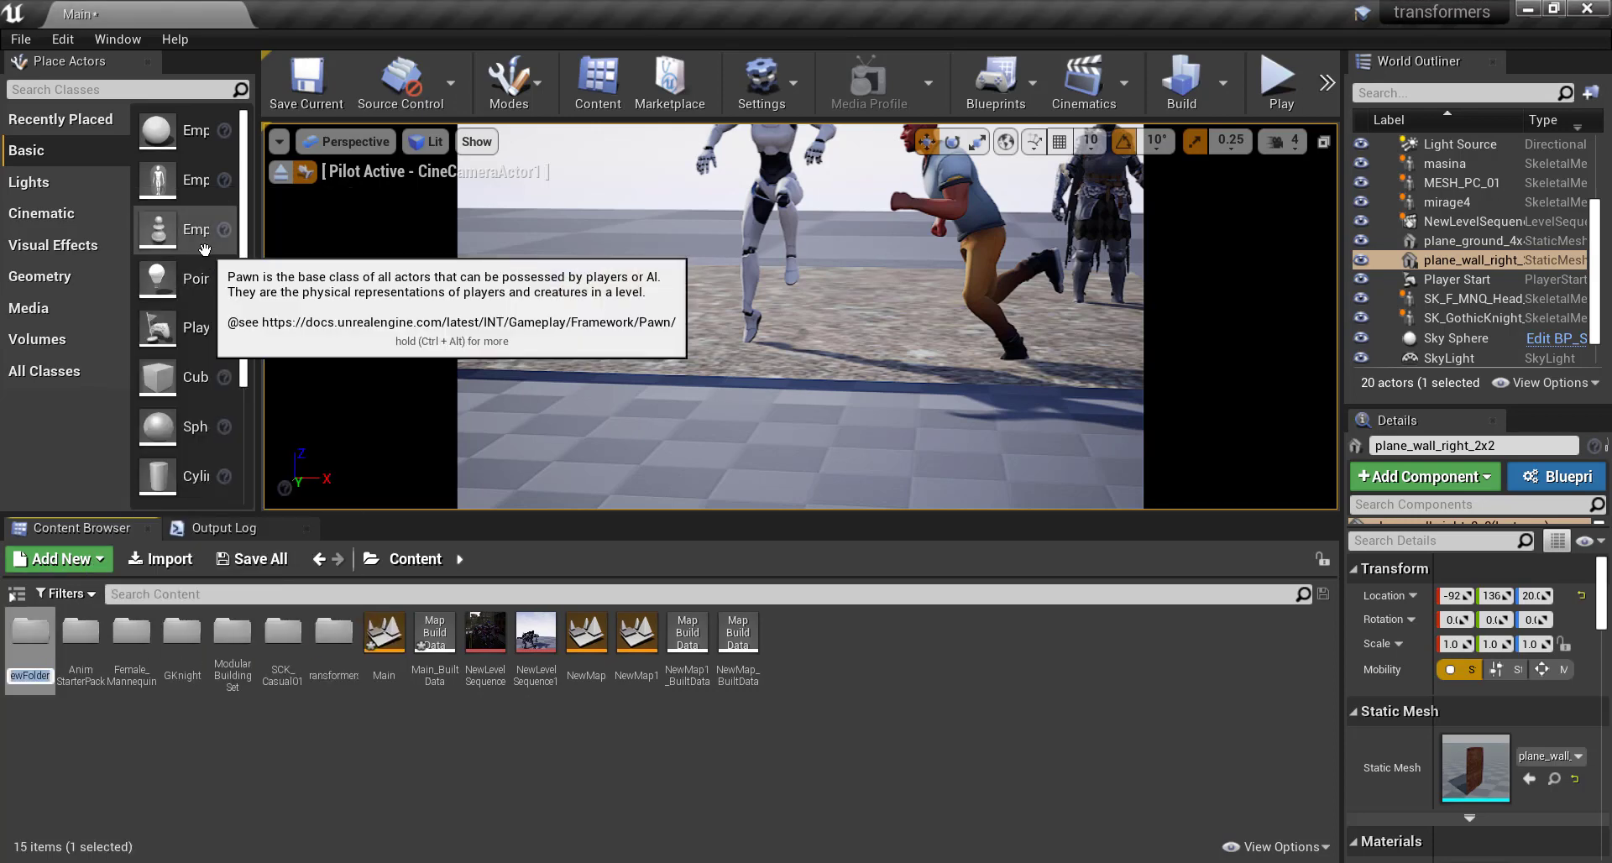
pyautogui.write('movies')
pyautogui.press('Return')
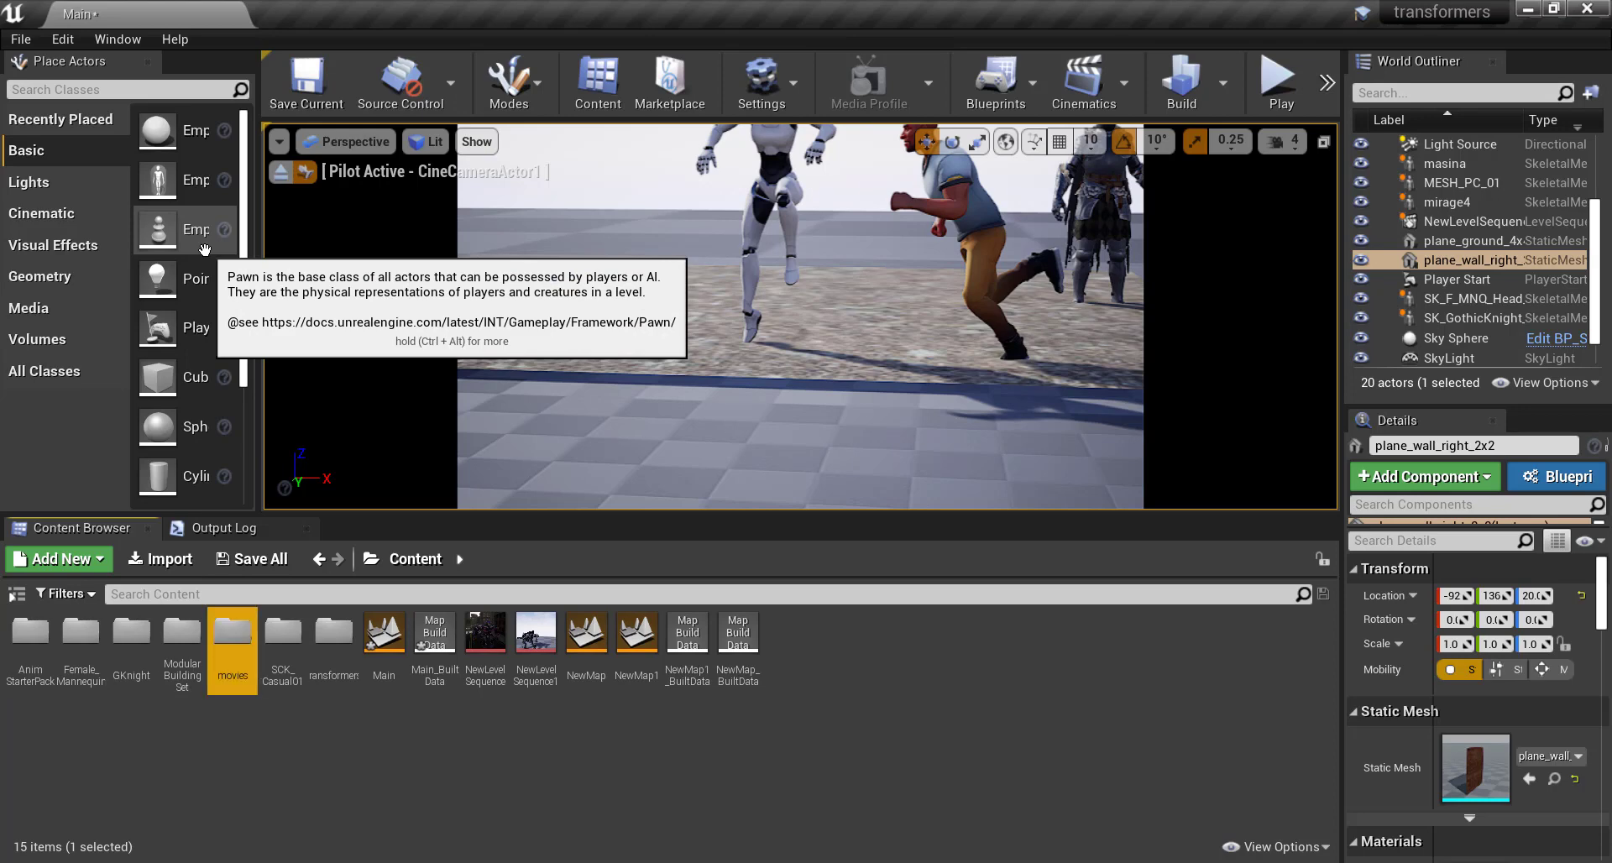
pyautogui.press('Return')
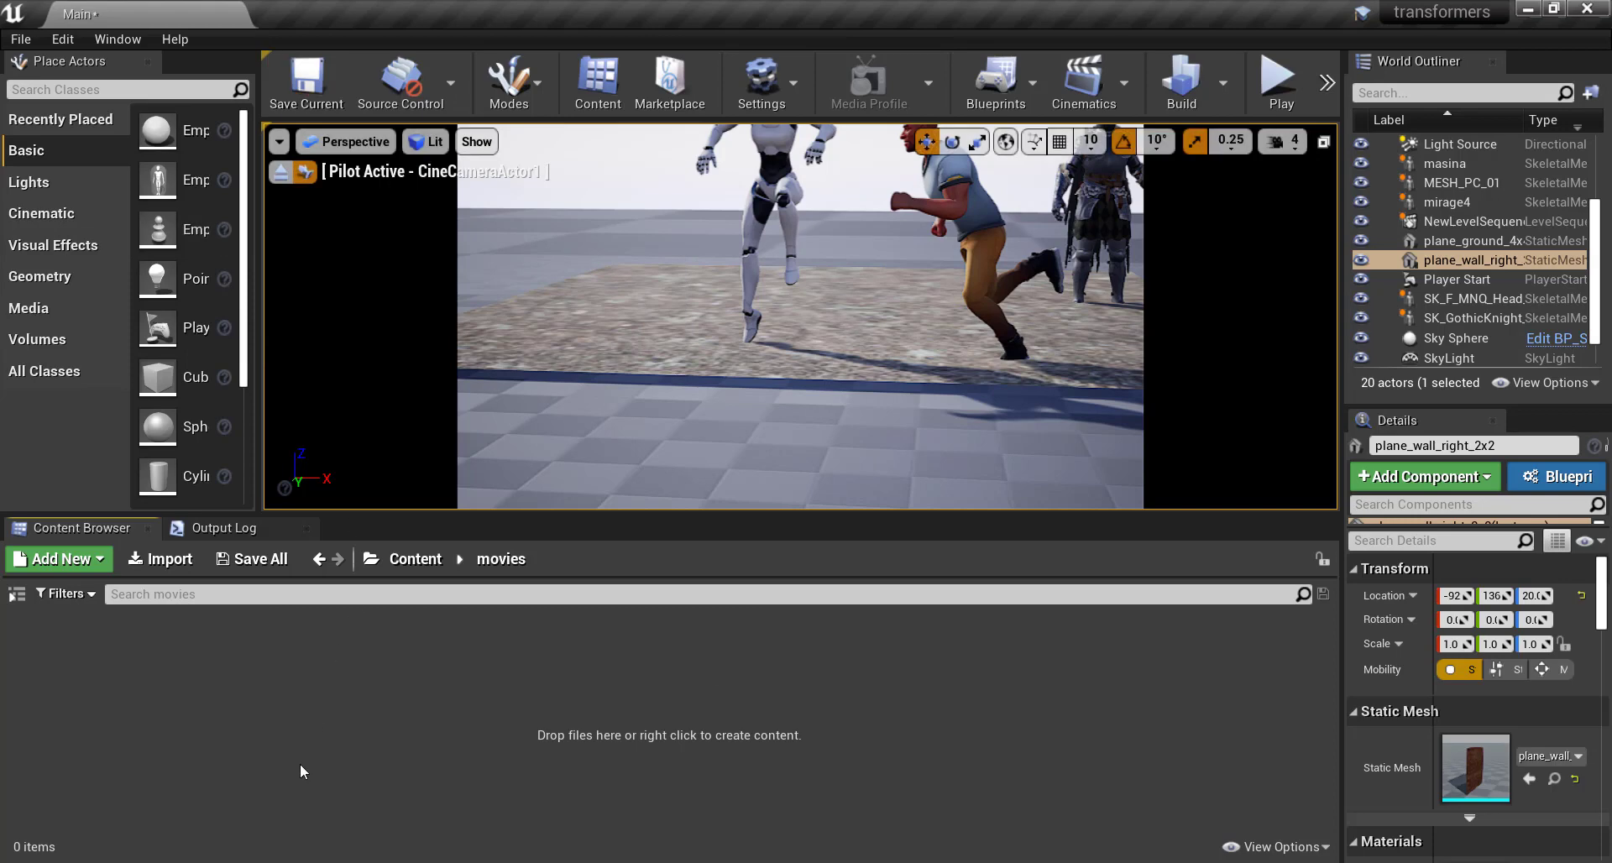
pyautogui.hotkey('alt', 'Tab')
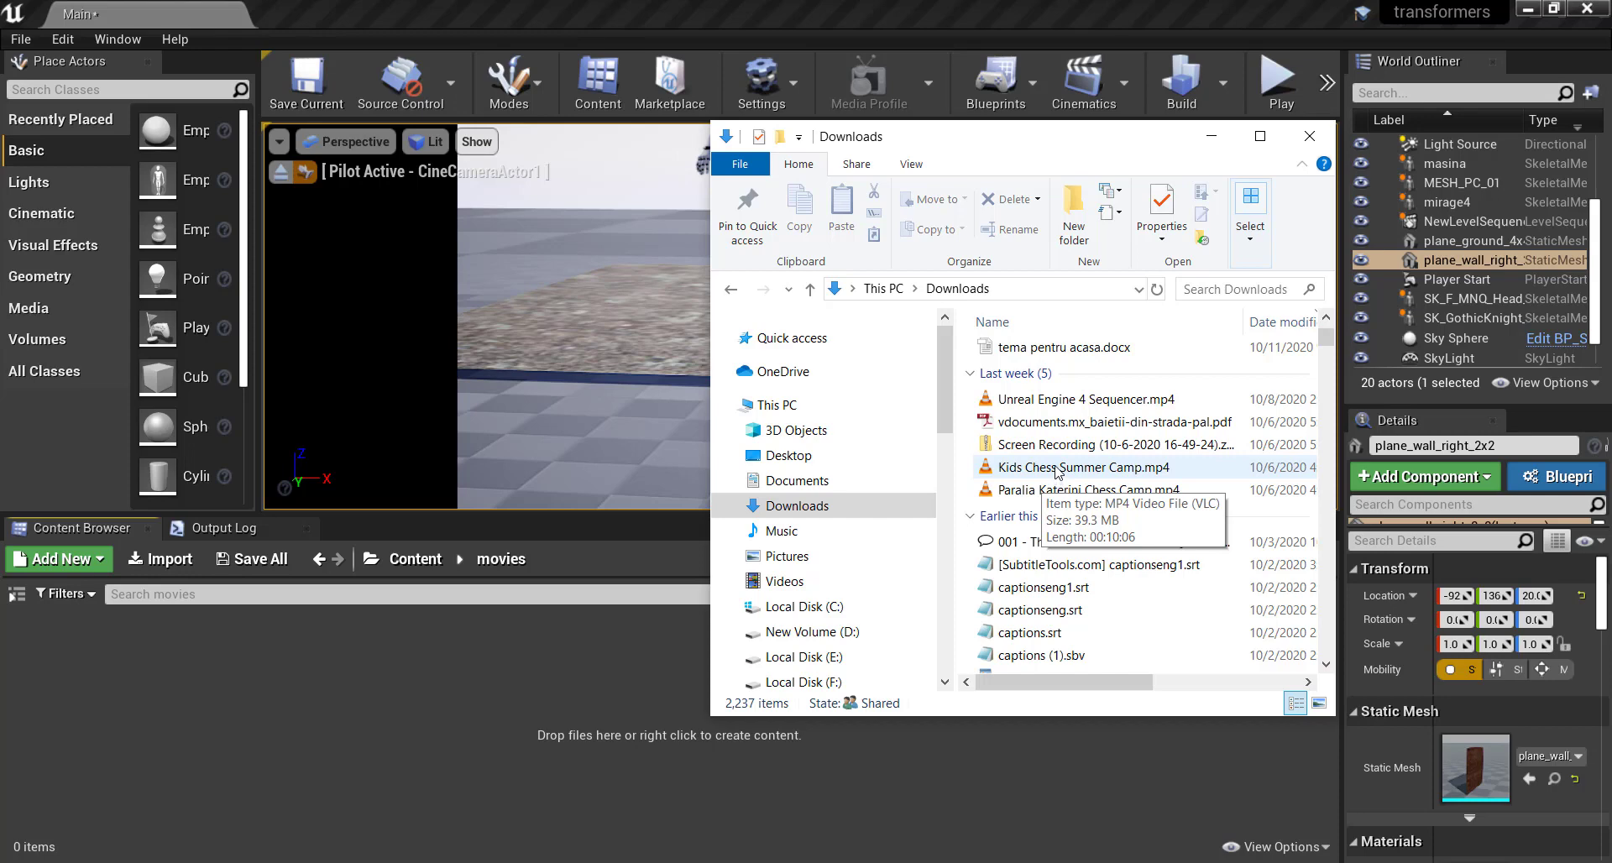
# - Import Kids Chess Summer Camp.mp4 from Downloads into the movies folder
pyautogui.moveTo(1056, 471); pyautogui.dragTo(517, 716)
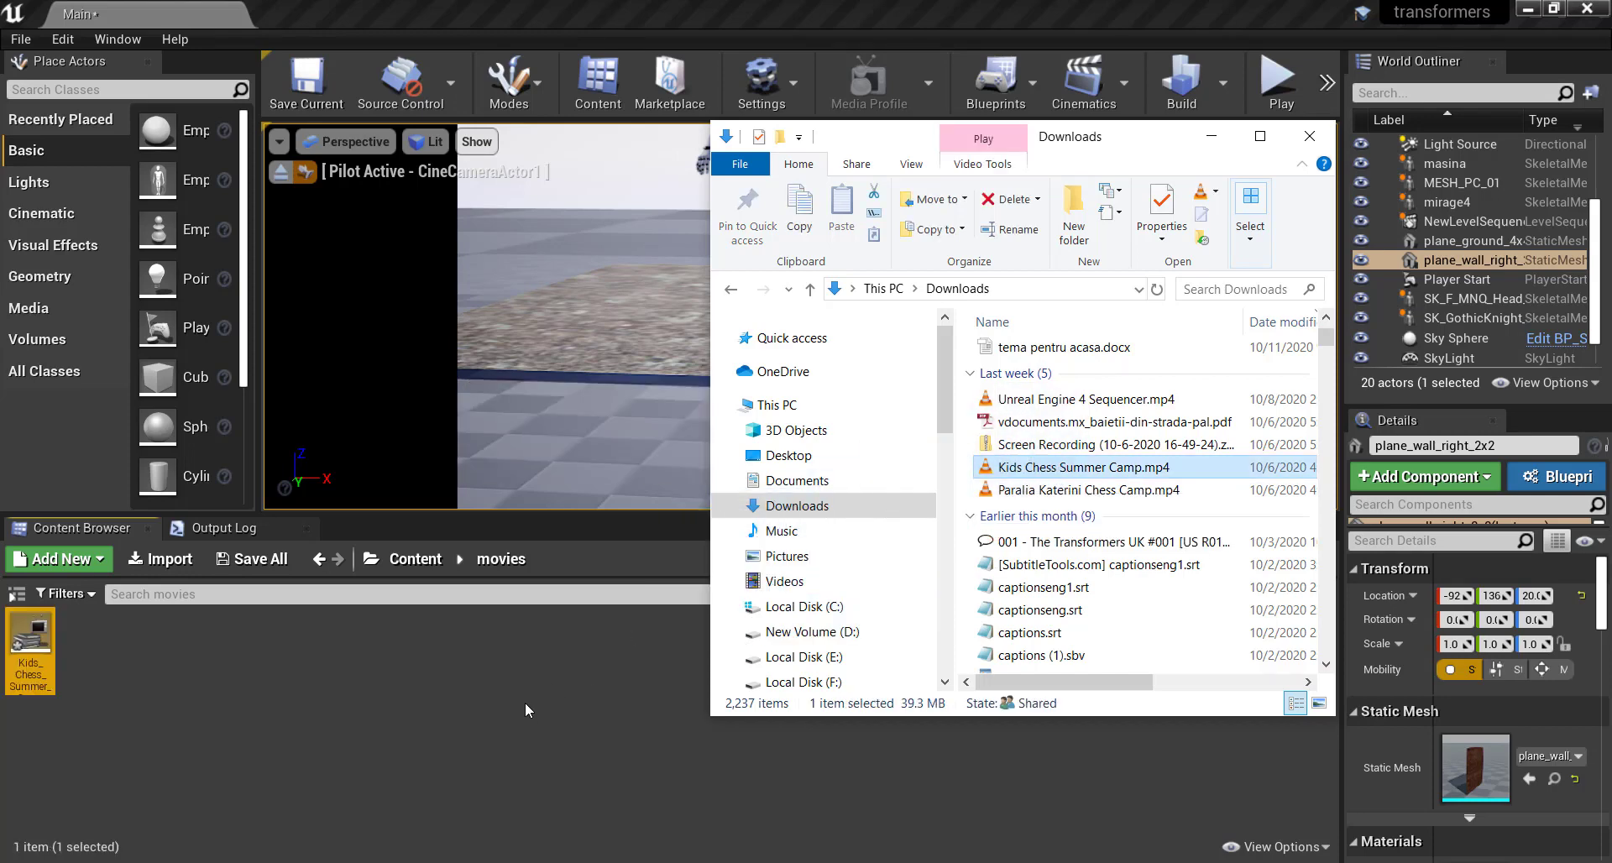
pyautogui.click(617, 17)
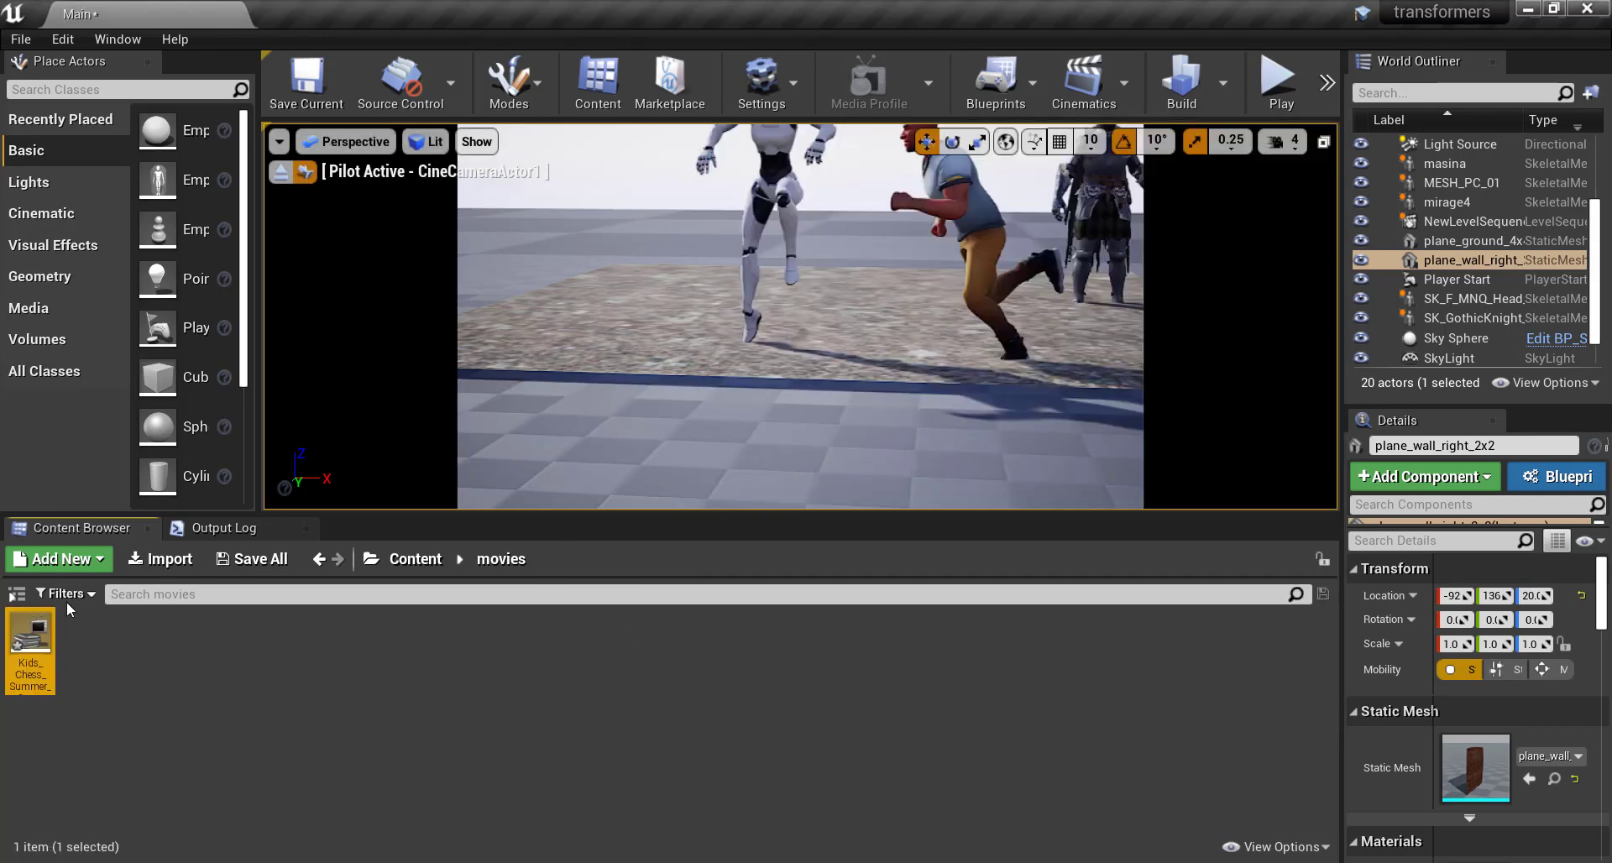
# - Create a Media Player 'paralia' with a linked video output texture paralia_Video, and save both
pyautogui.rightClick(273, 661)
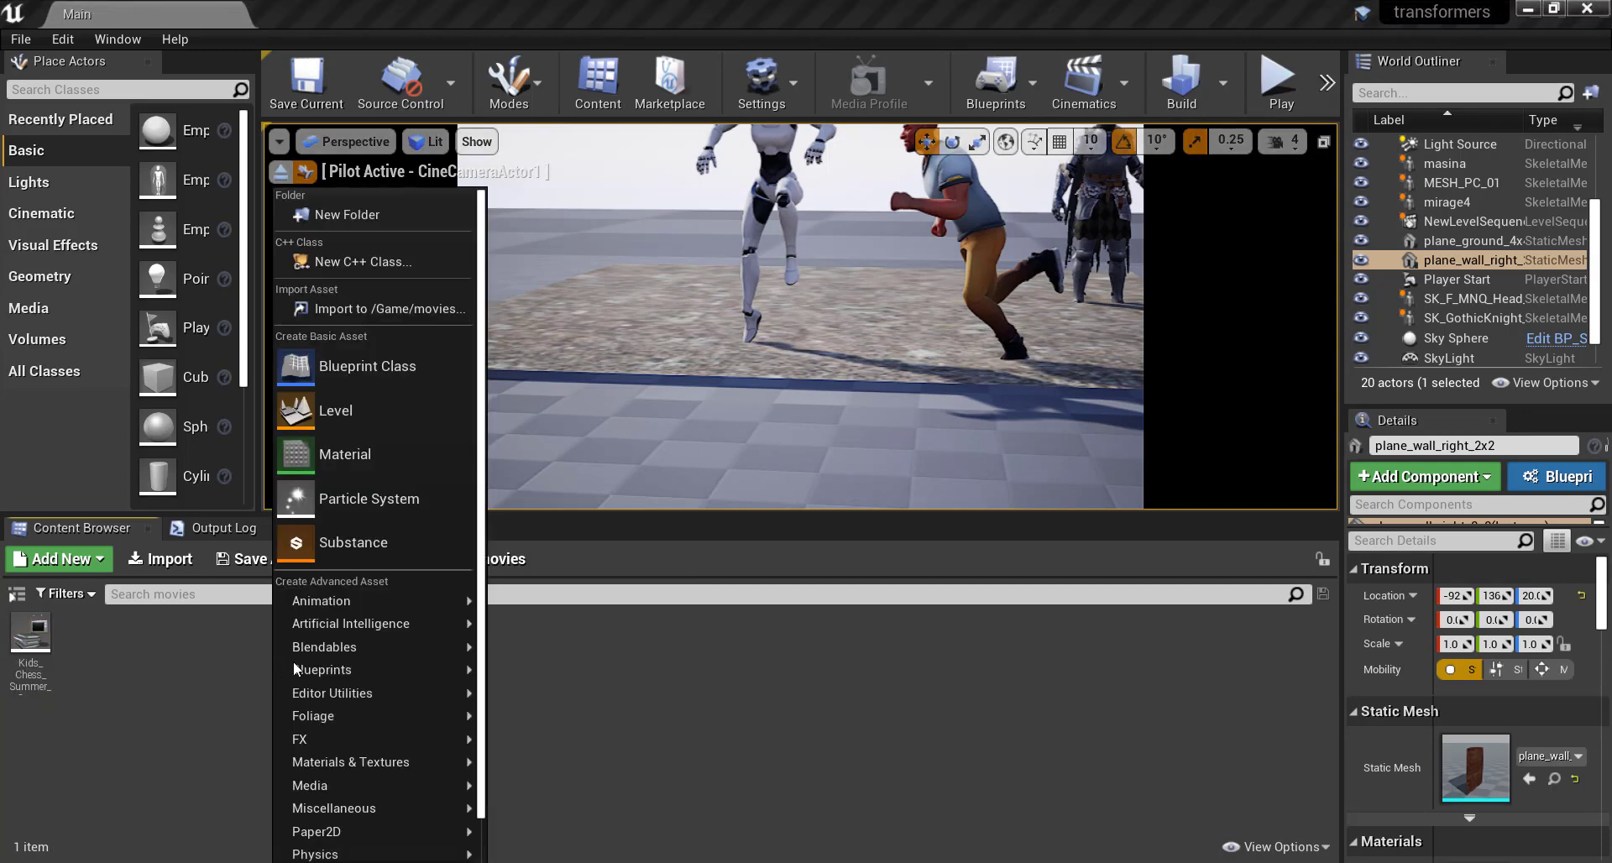
pyautogui.moveTo(384, 699)
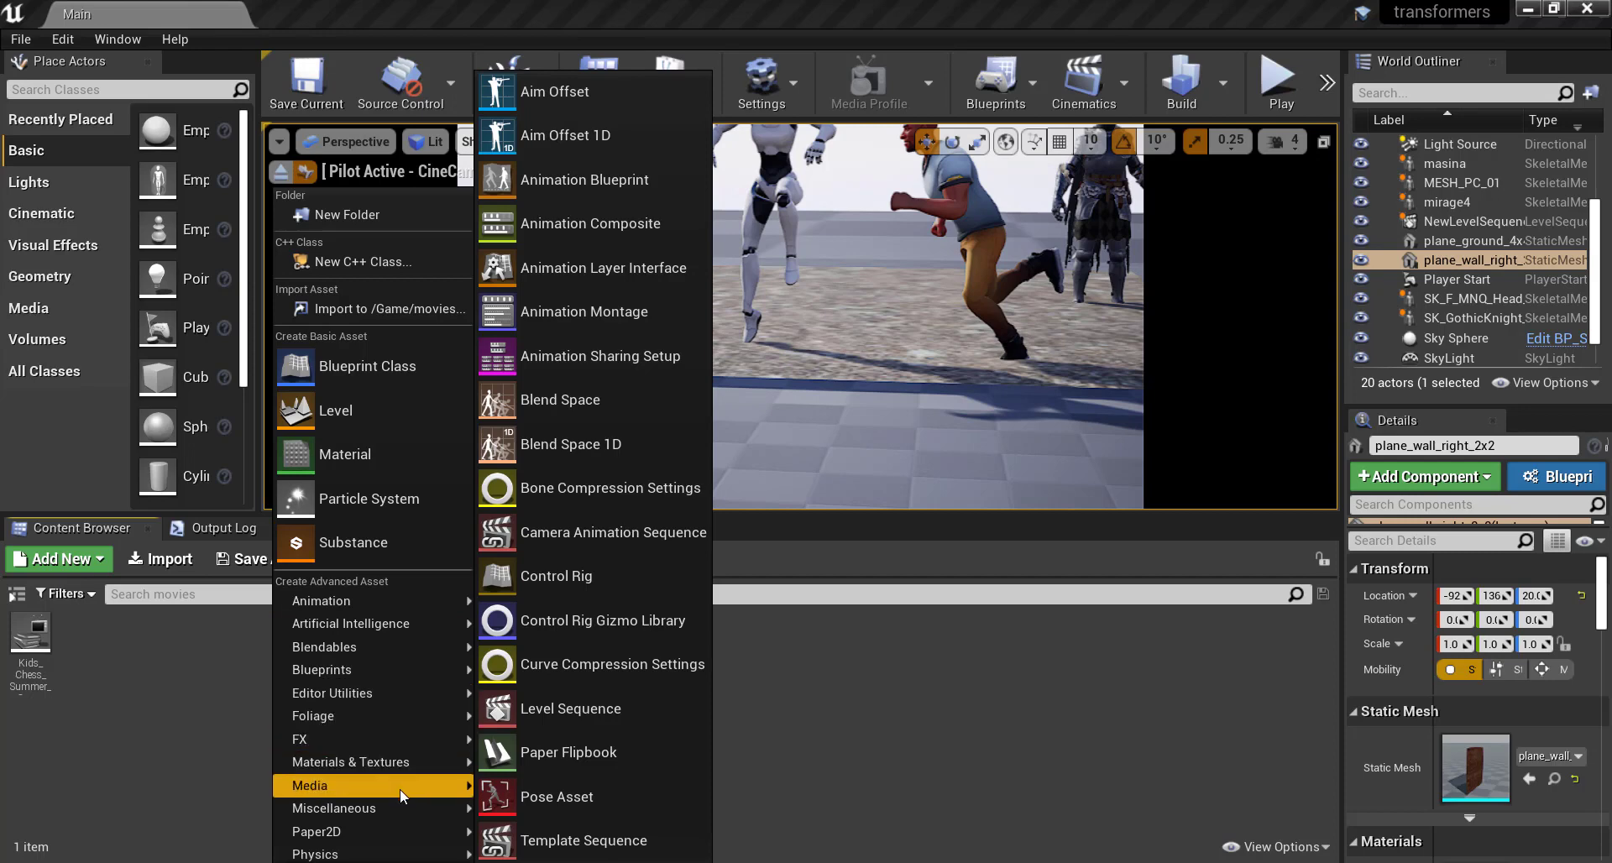
pyautogui.moveTo(401, 789)
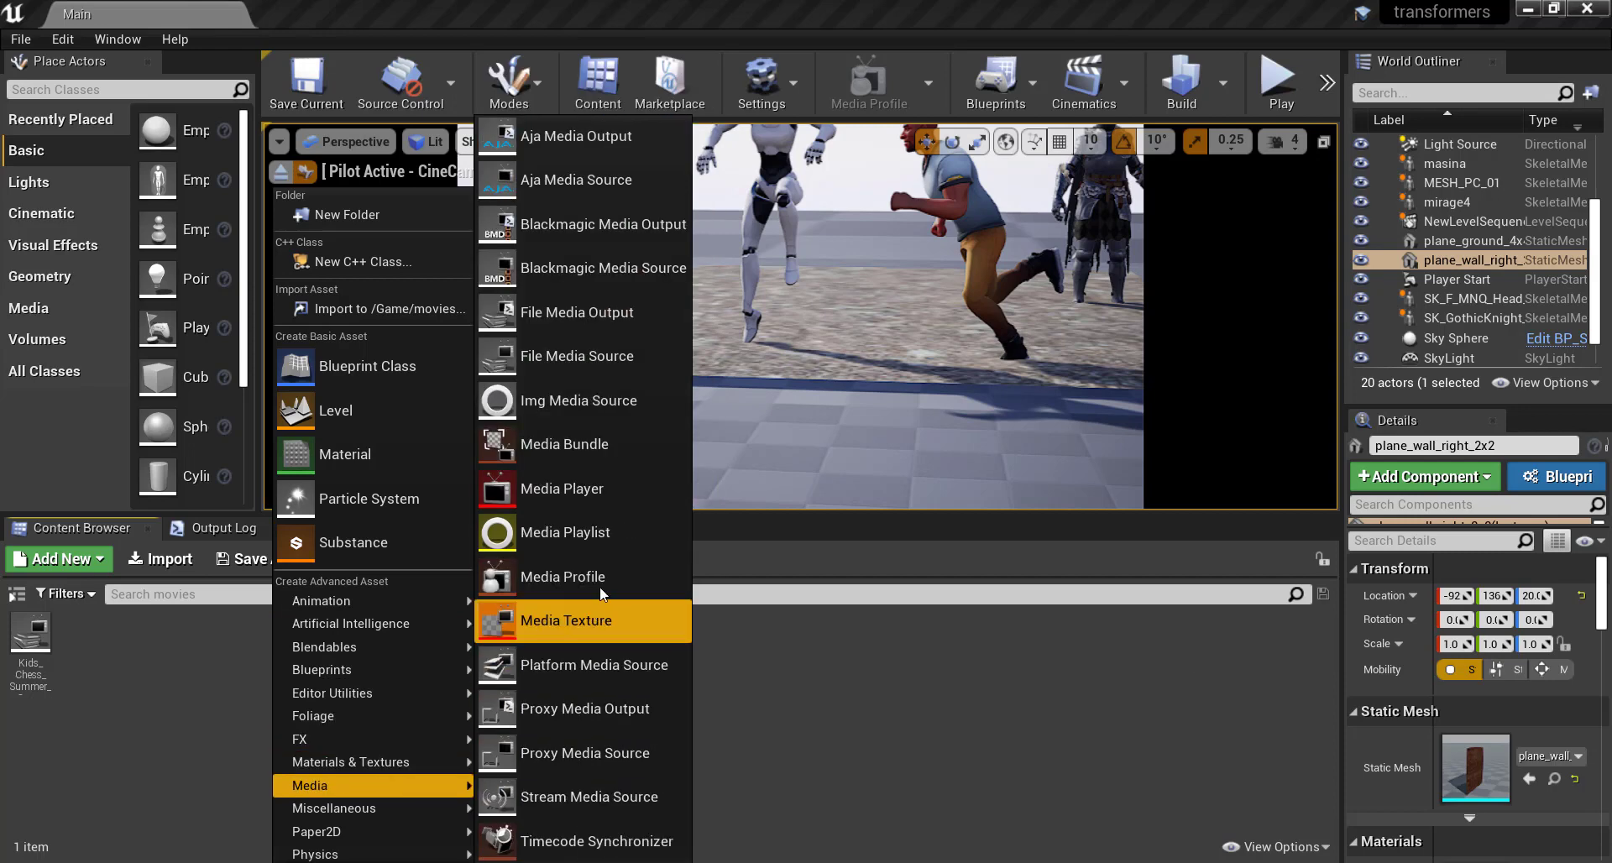
pyautogui.click(599, 488)
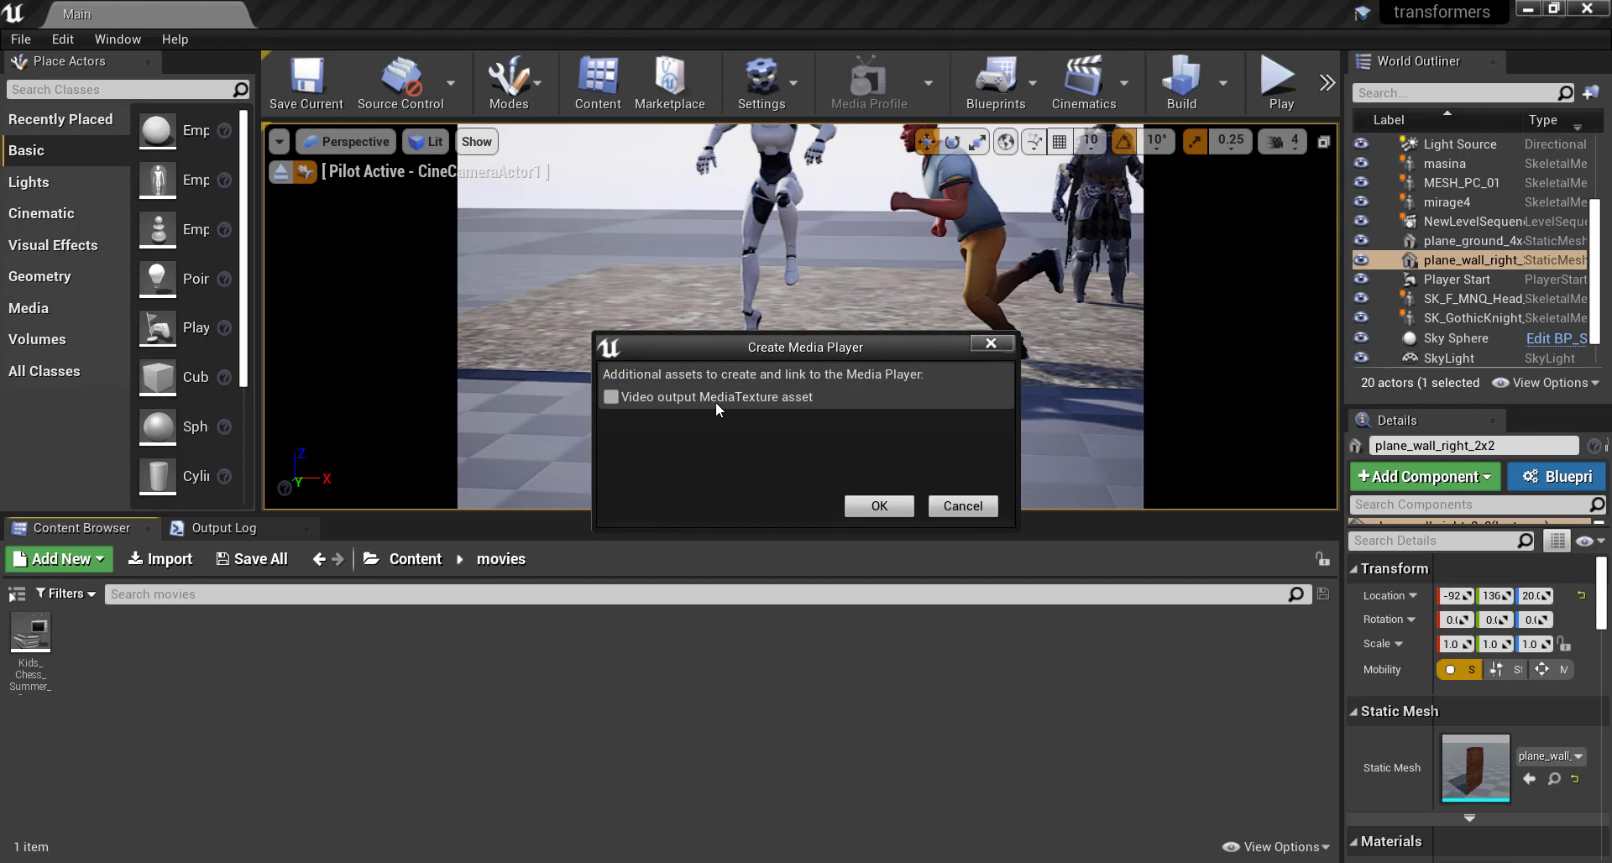
pyautogui.click(689, 399)
pyautogui.click(874, 505)
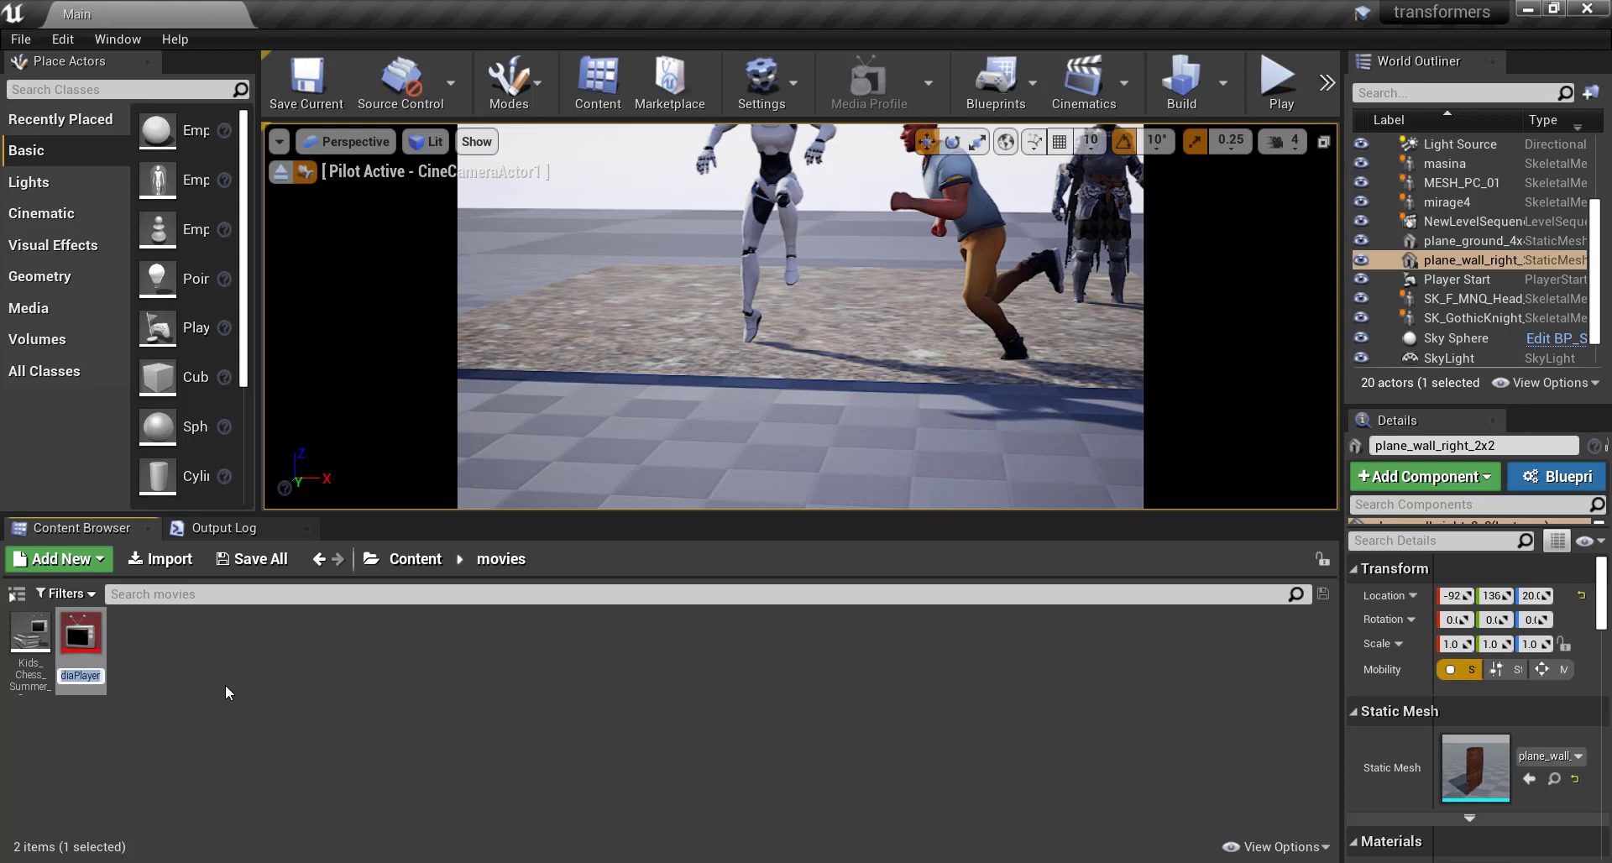
pyautogui.write('paralia')
pyautogui.press('Return')
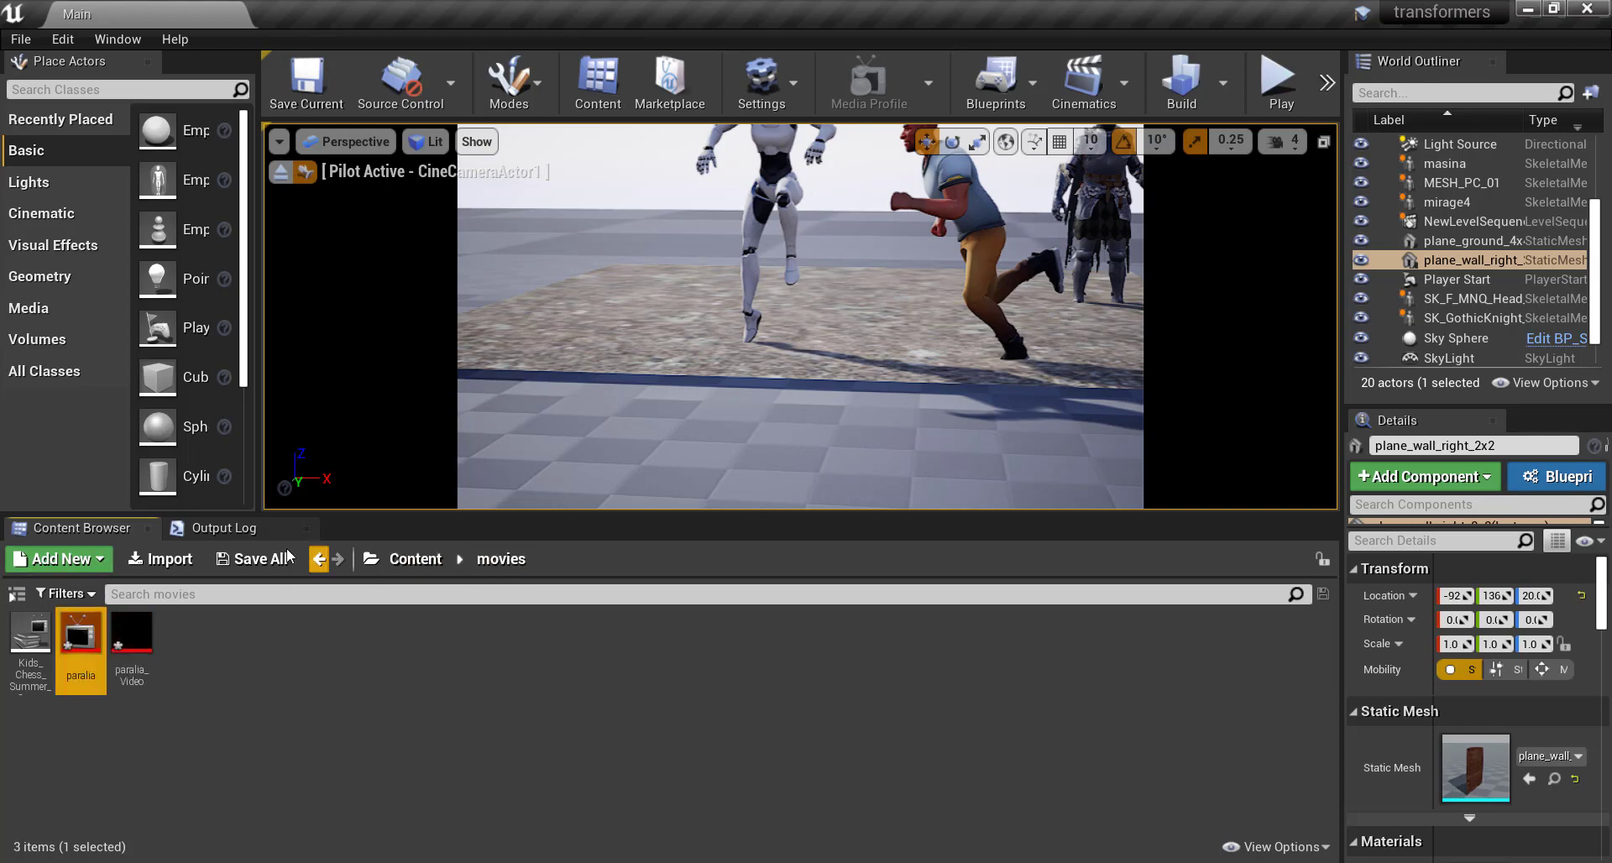
pyautogui.click(252, 559)
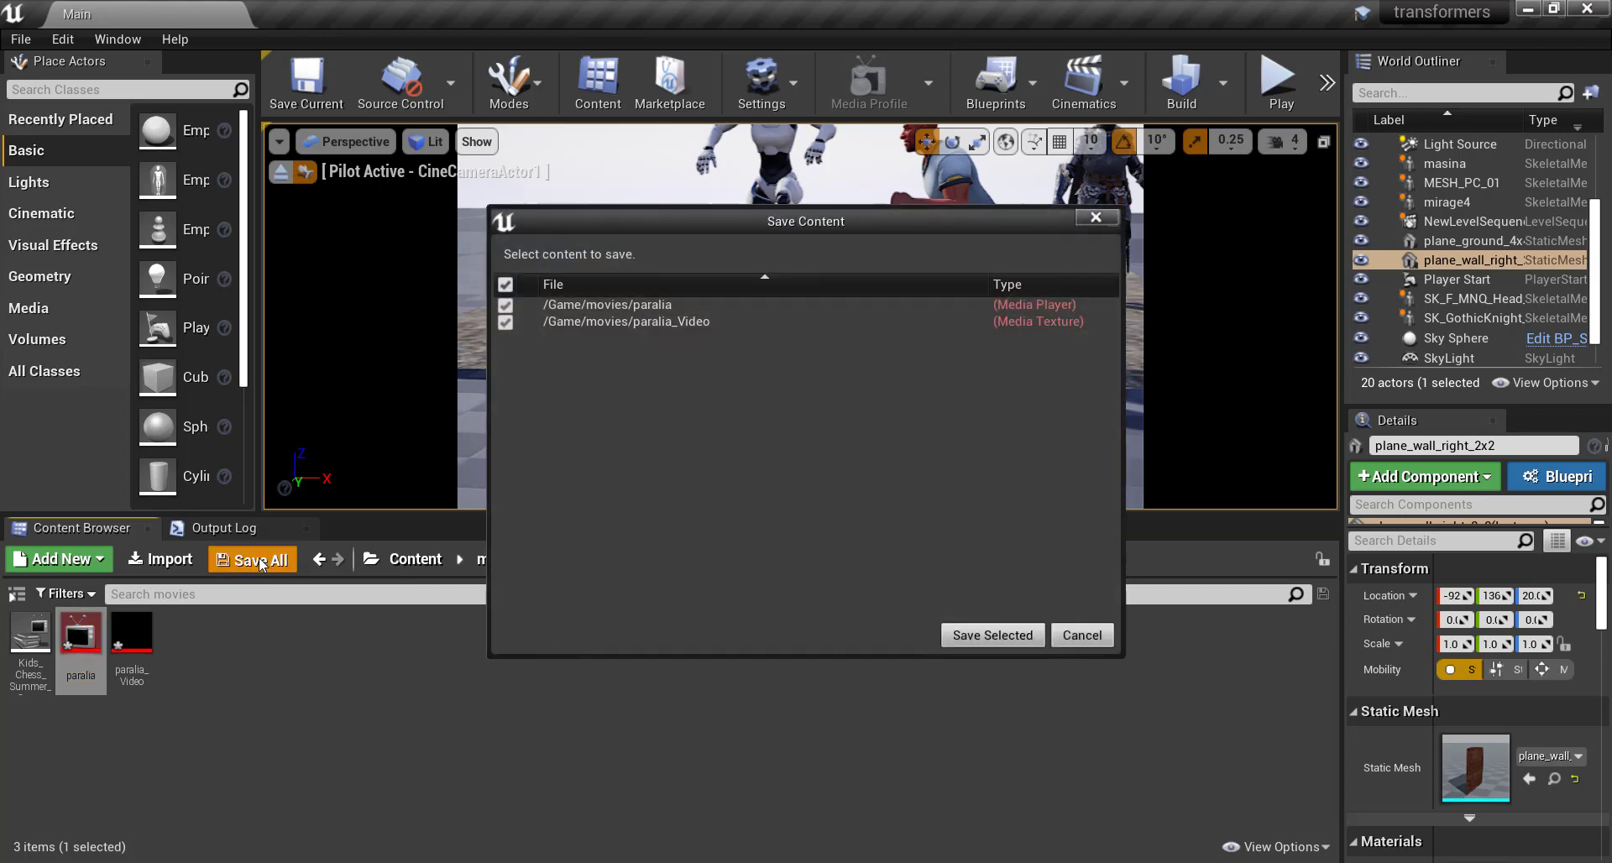
pyautogui.click(990, 635)
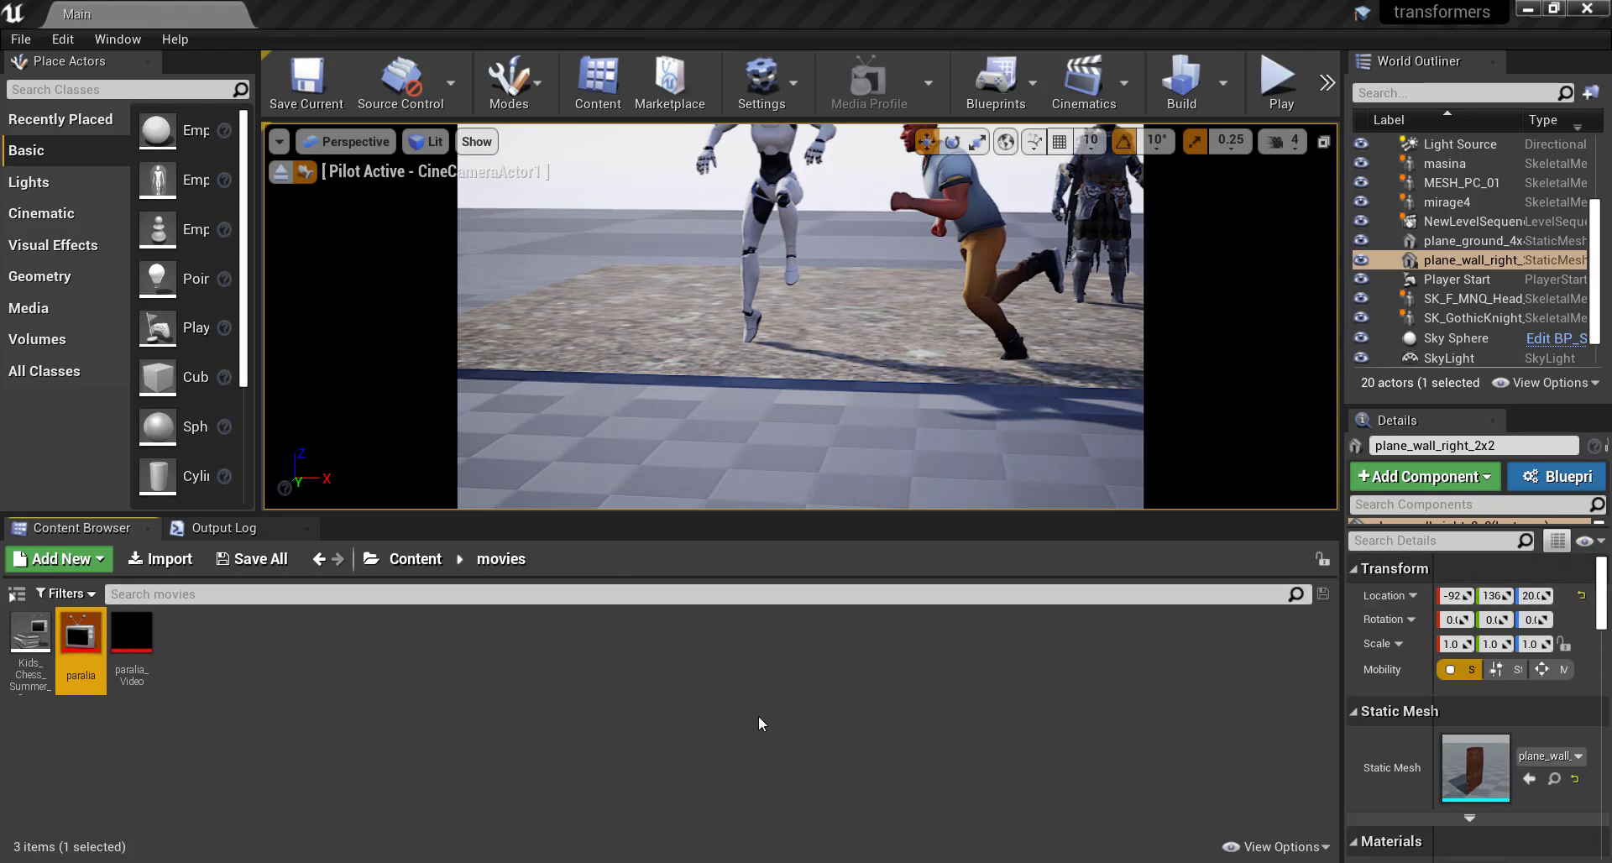
# - Play Kids_Chess_Summer_Camp in the paralia player and confirm paralia_Video shows the chess video
pyautogui.doubleClick(71, 638)
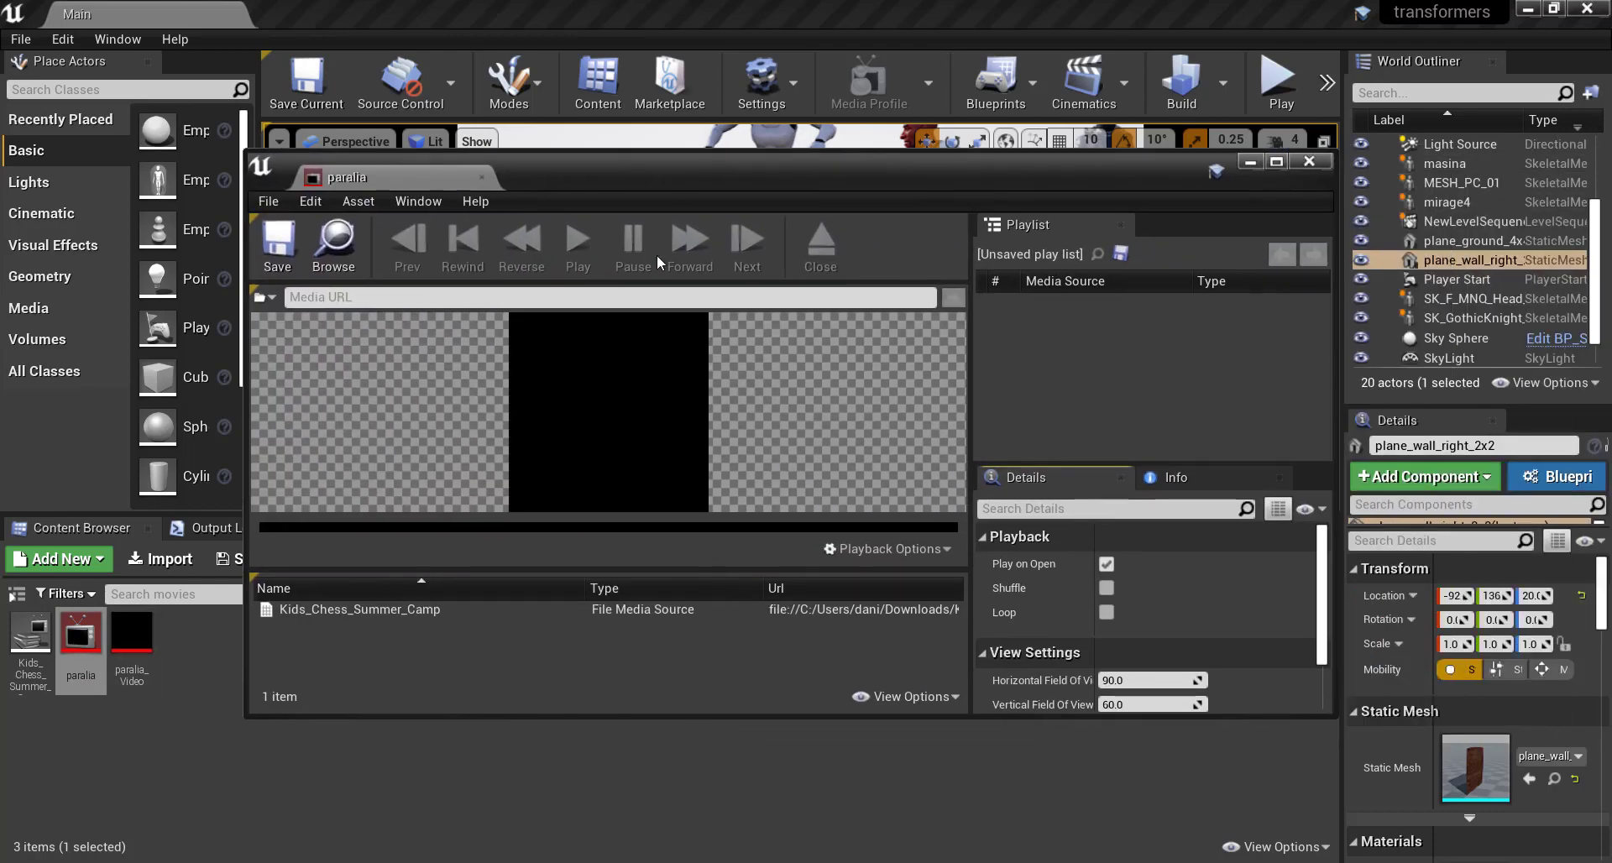
pyautogui.click(286, 611)
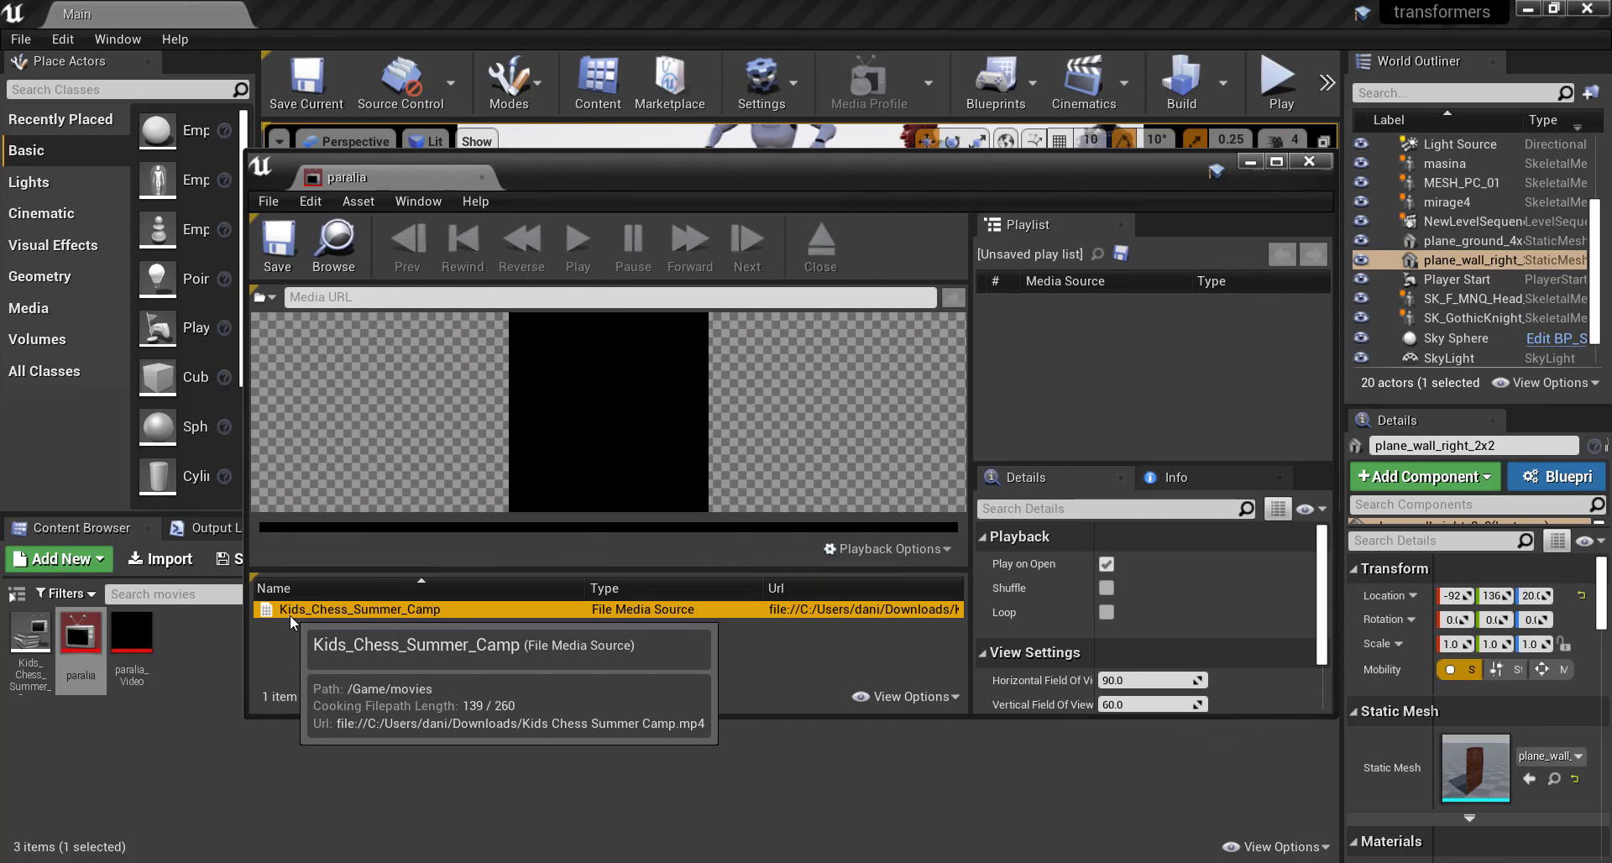
pyautogui.doubleClick(294, 614)
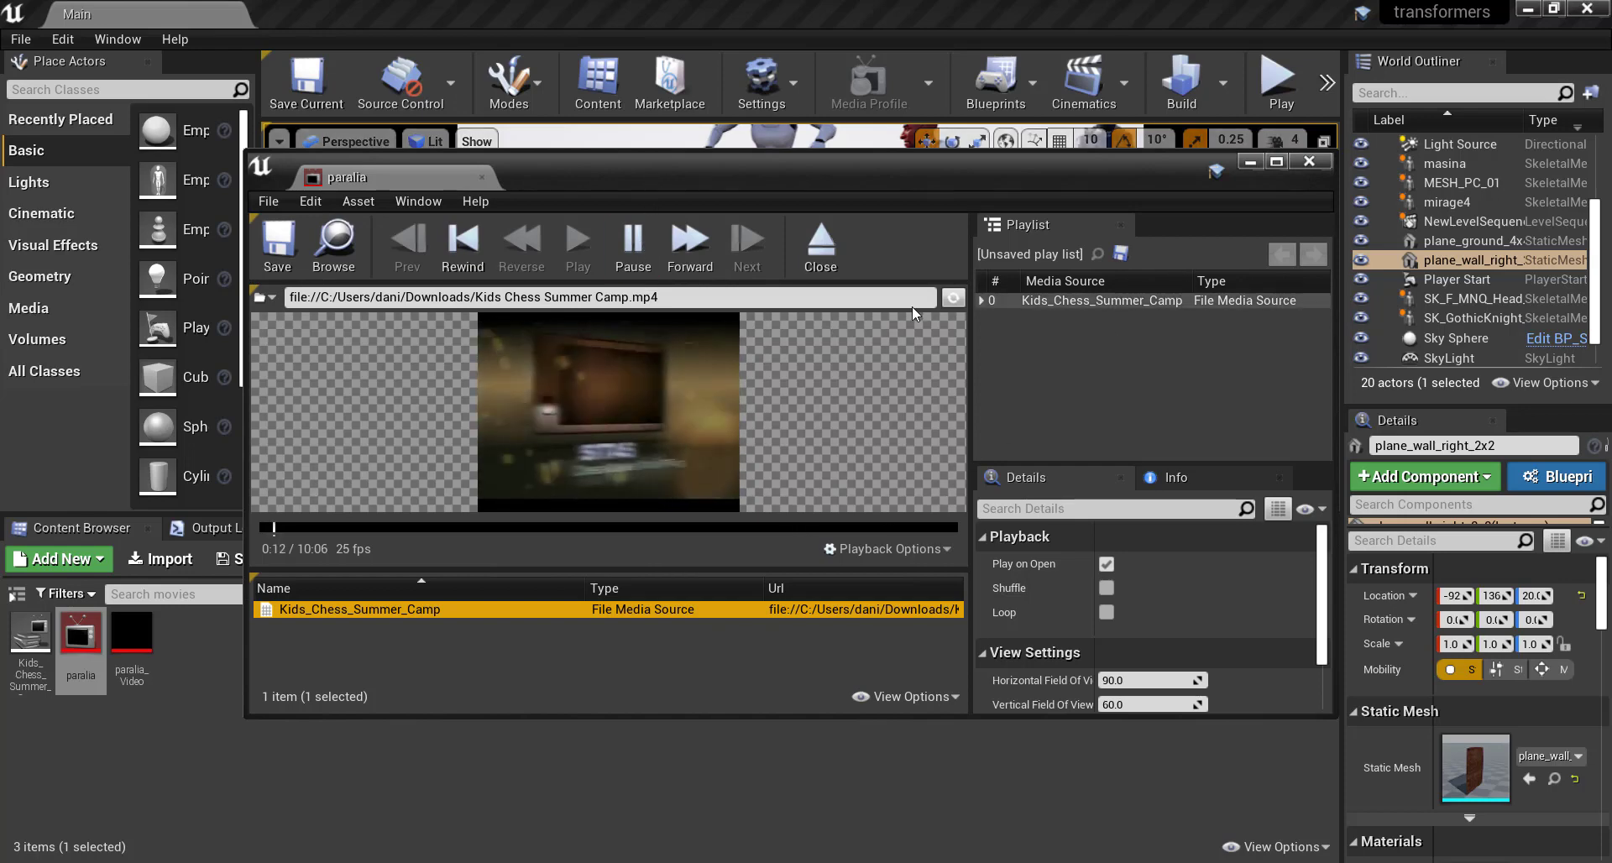
pyautogui.click(1309, 162)
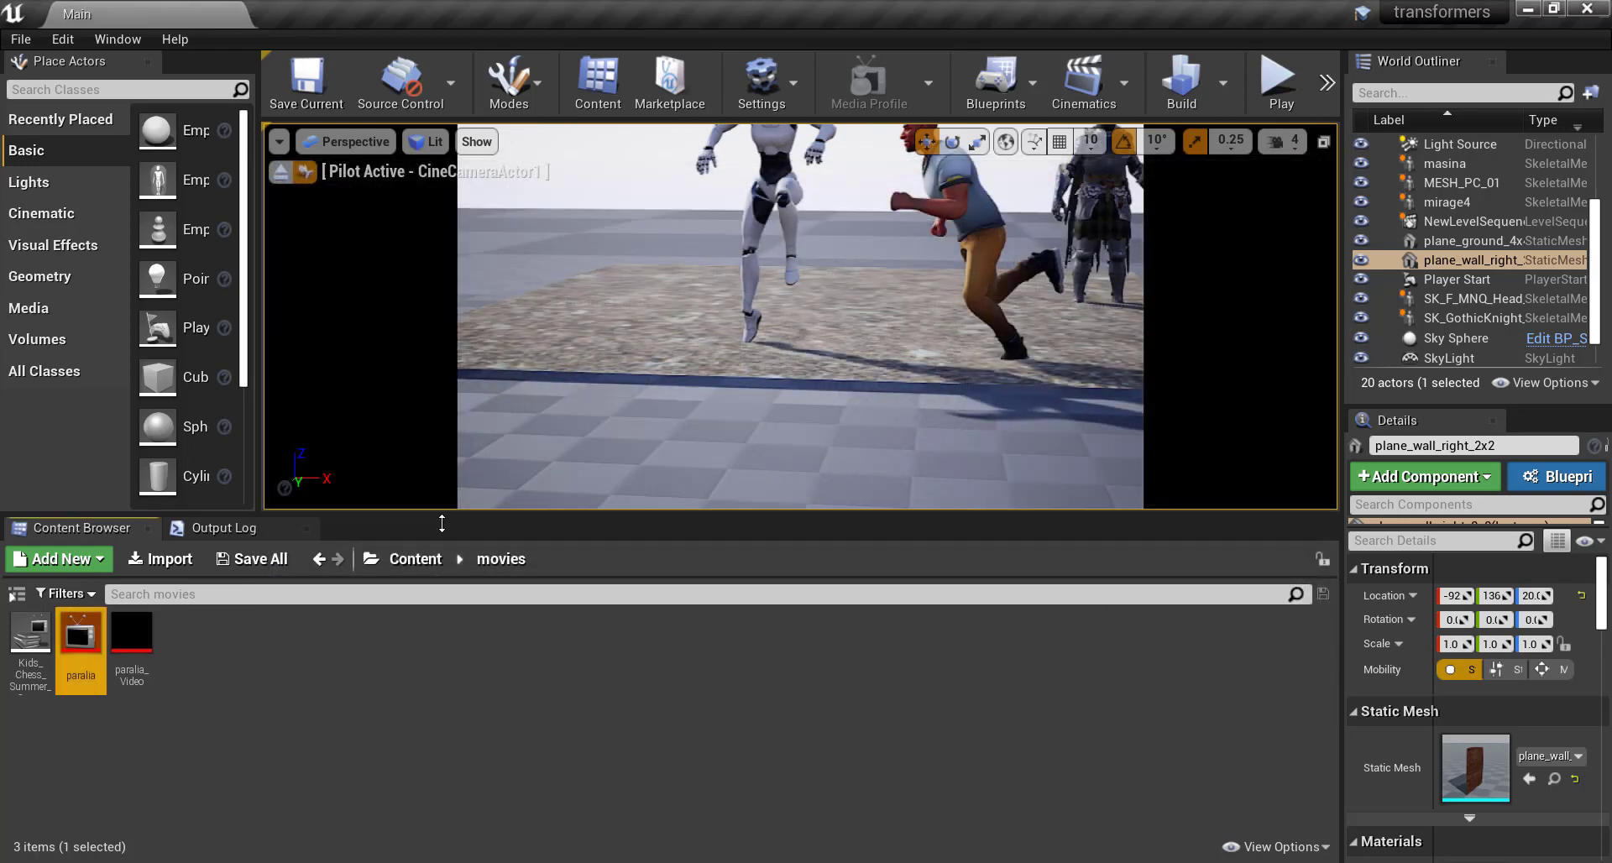
pyautogui.doubleClick(137, 631)
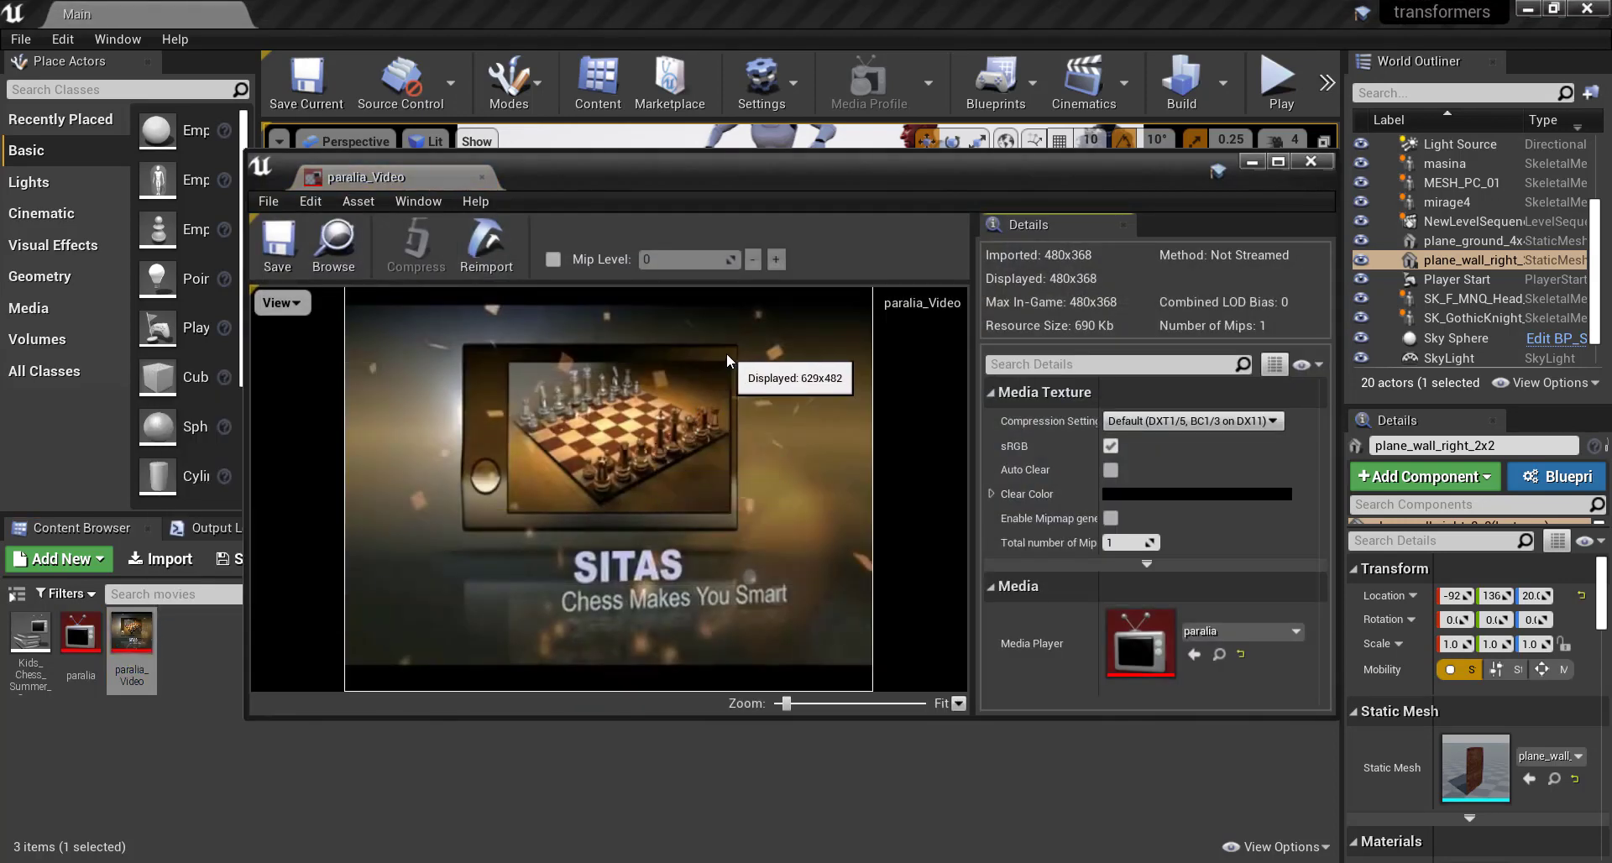
pyautogui.click(1308, 162)
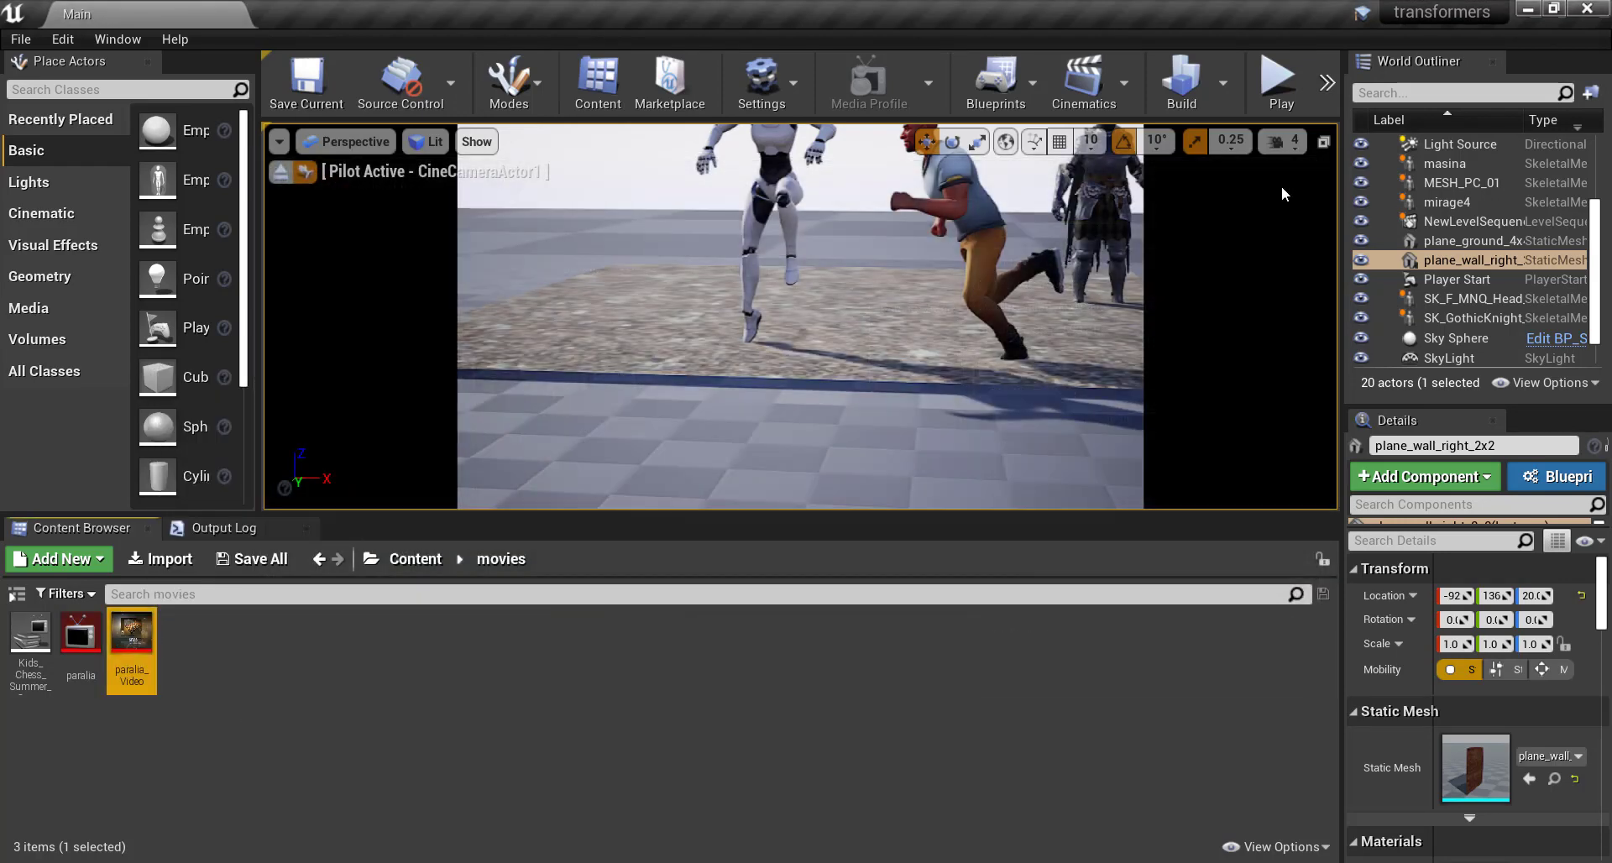
# - Apply paralia_Video to the brick wall, creating a paralia_Video_Mat material
pyautogui.moveTo(622, 412)
pyautogui.mouseDown(button='right')
pyautogui.moveTo(588, 395)
pyautogui.moveTo(371, 499)
pyautogui.mouseUp(button='right')
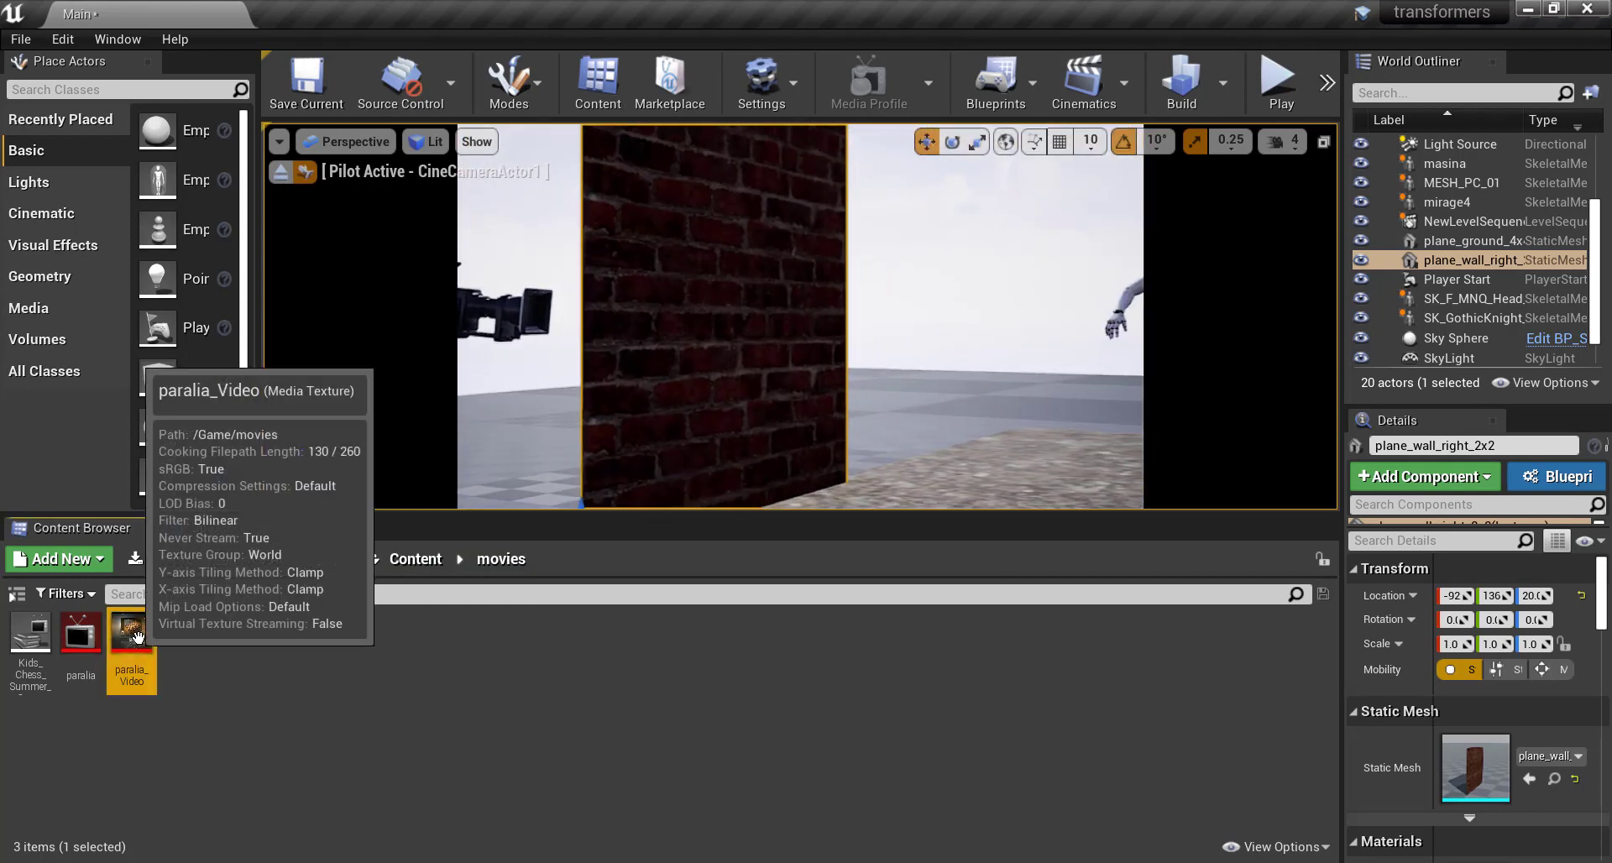
pyautogui.moveTo(132, 638); pyautogui.dragTo(676, 370)
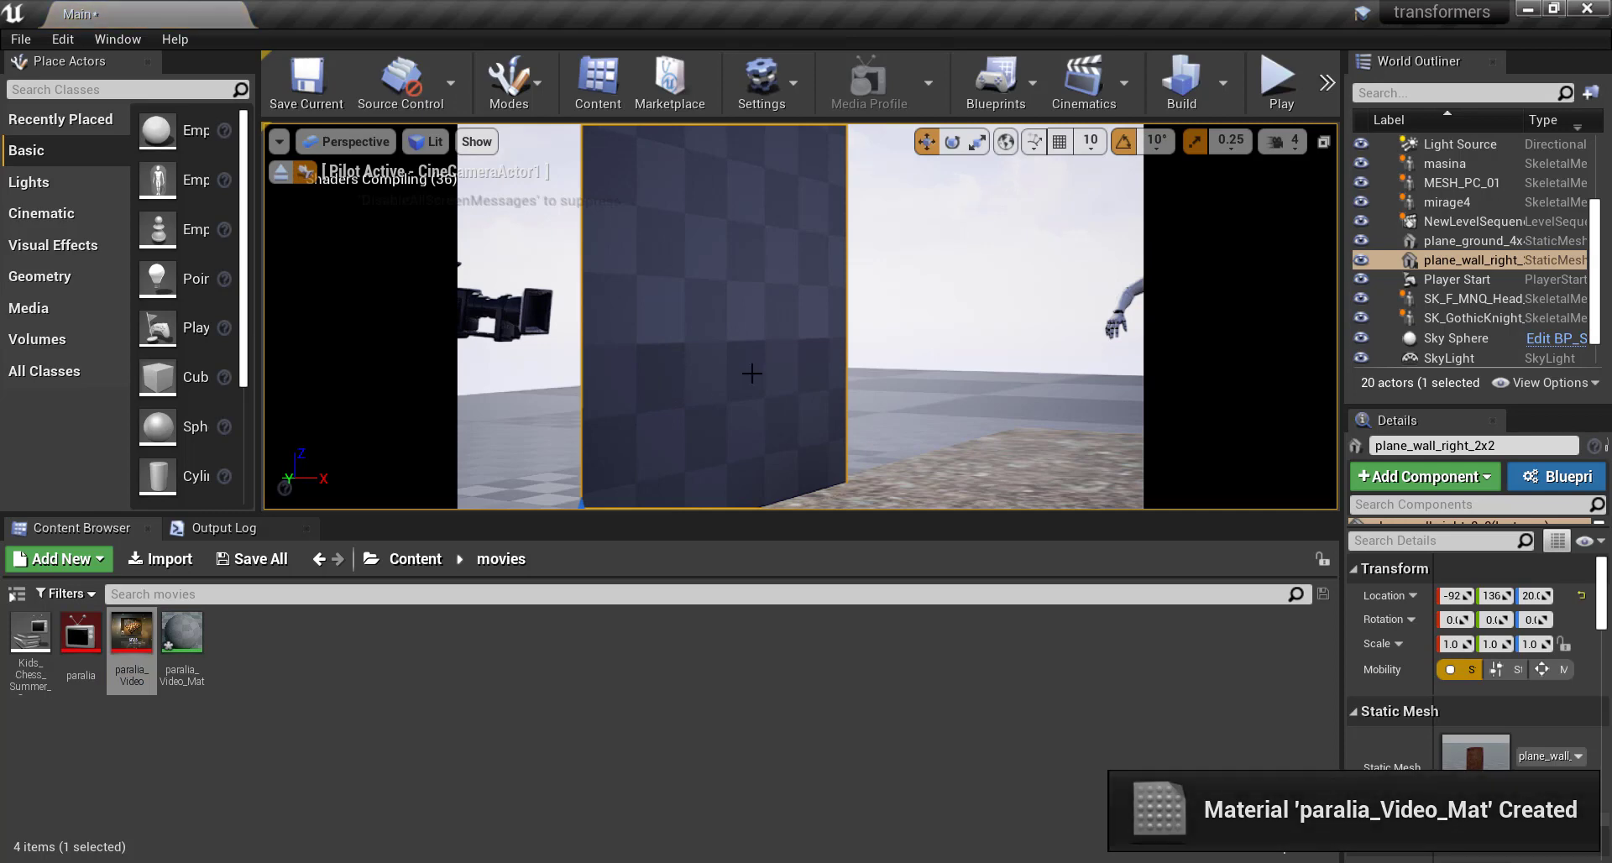
pyautogui.moveTo(1125, 208)
pyautogui.mouseDown(button='right')
pyautogui.moveTo(924, 210)
pyautogui.moveTo(1176, 210)
pyautogui.mouseUp(button='right')
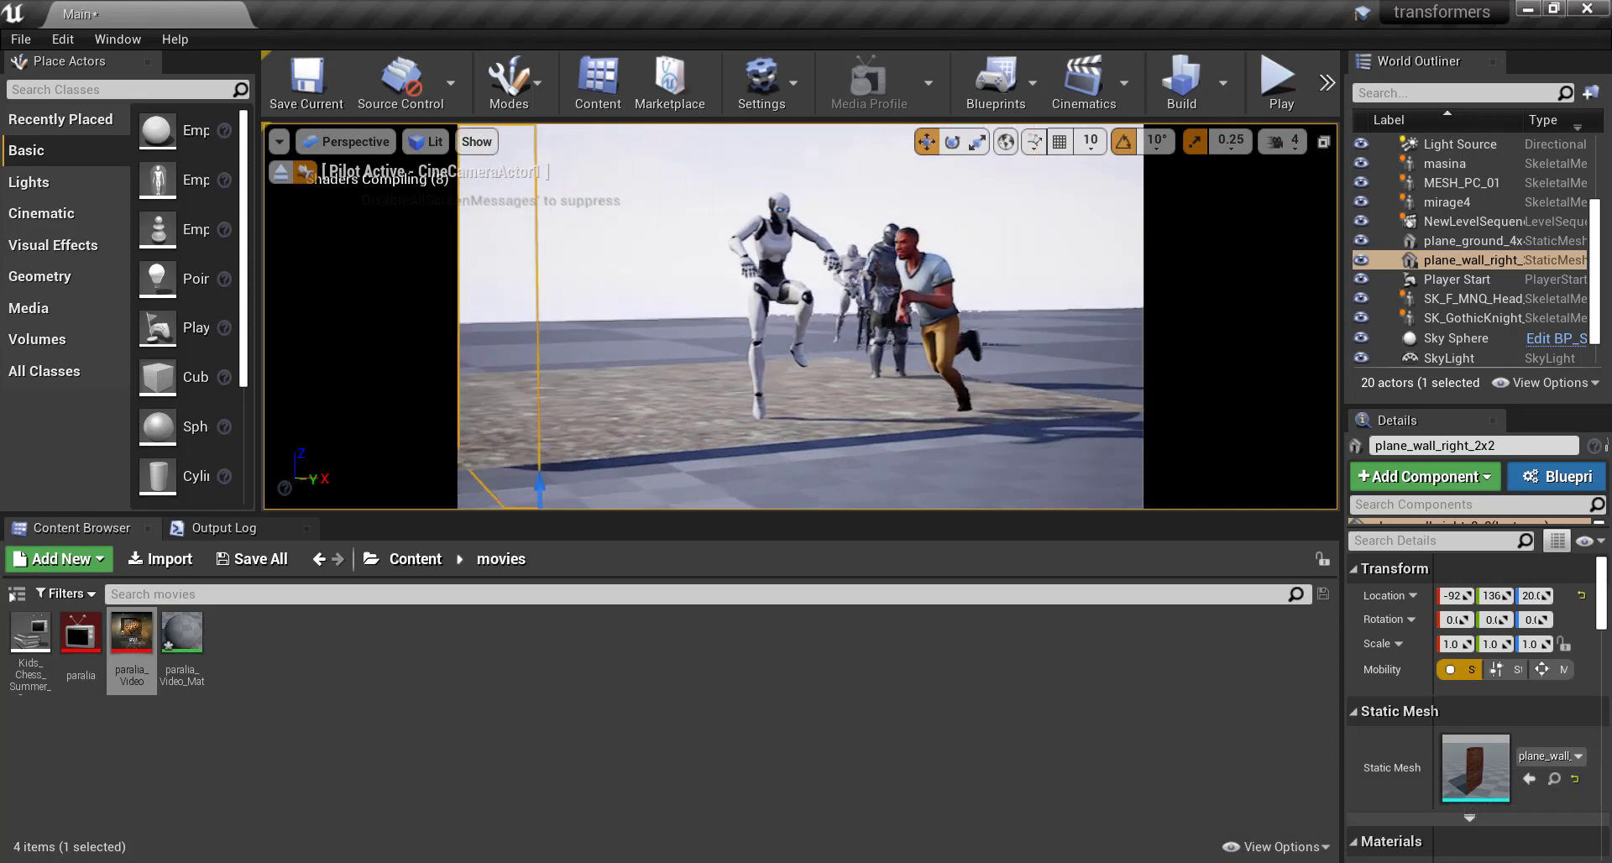
# - Frame the wall beside the running characters and play-test the level
pyautogui.moveTo(839, 252); pyautogui.dragTo(1008, 252, button='right')
pyautogui.moveTo(965, 350); pyautogui.dragTo(781, 349, button='right')
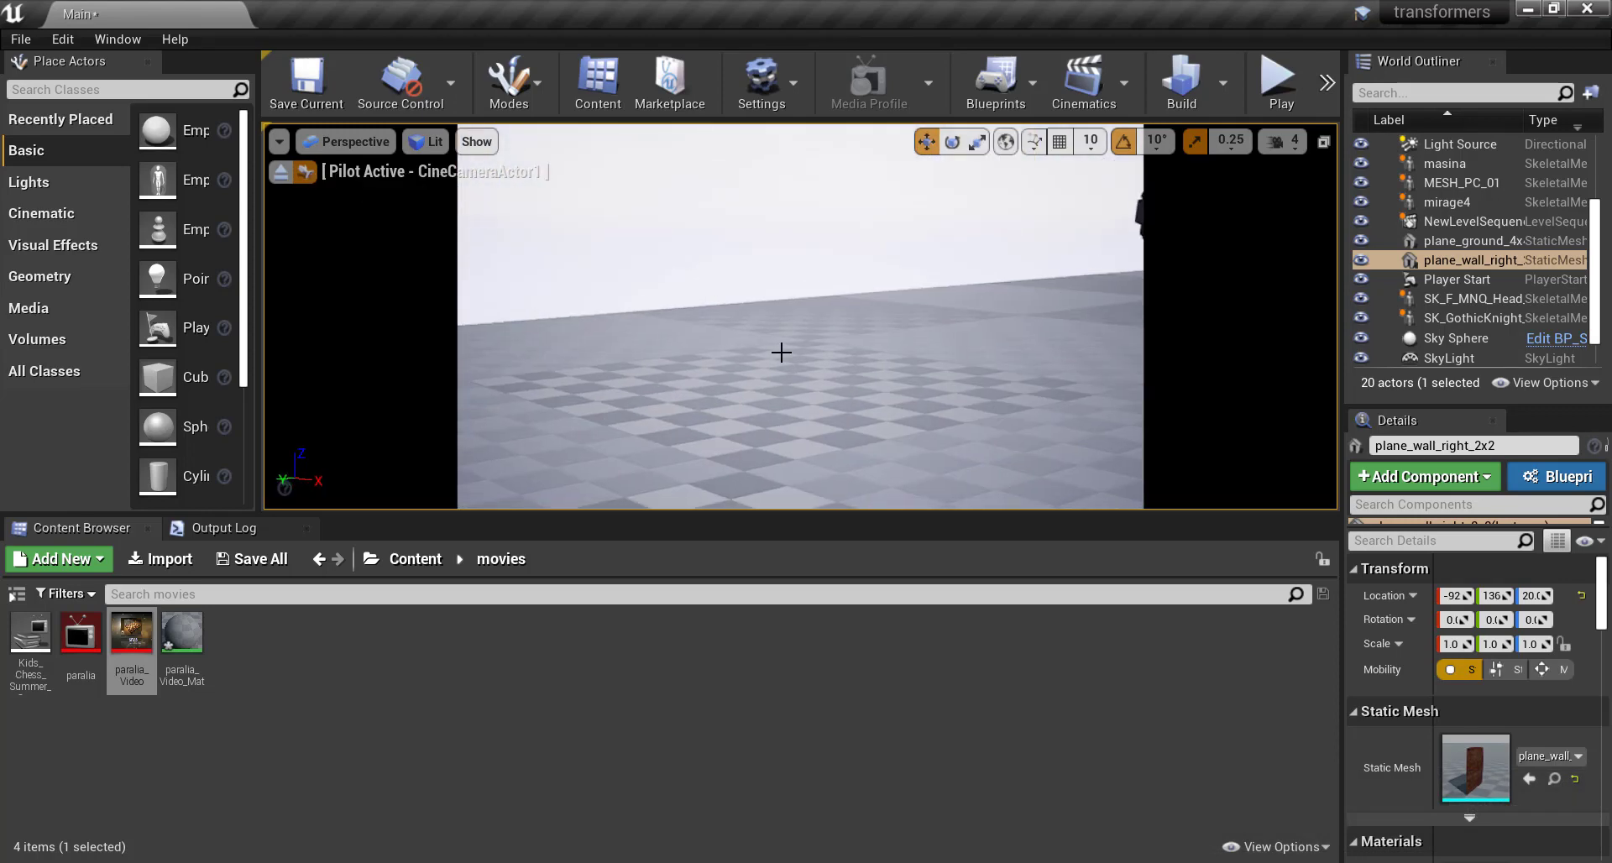
pyautogui.moveTo(661, 268); pyautogui.dragTo(840, 267, button='right')
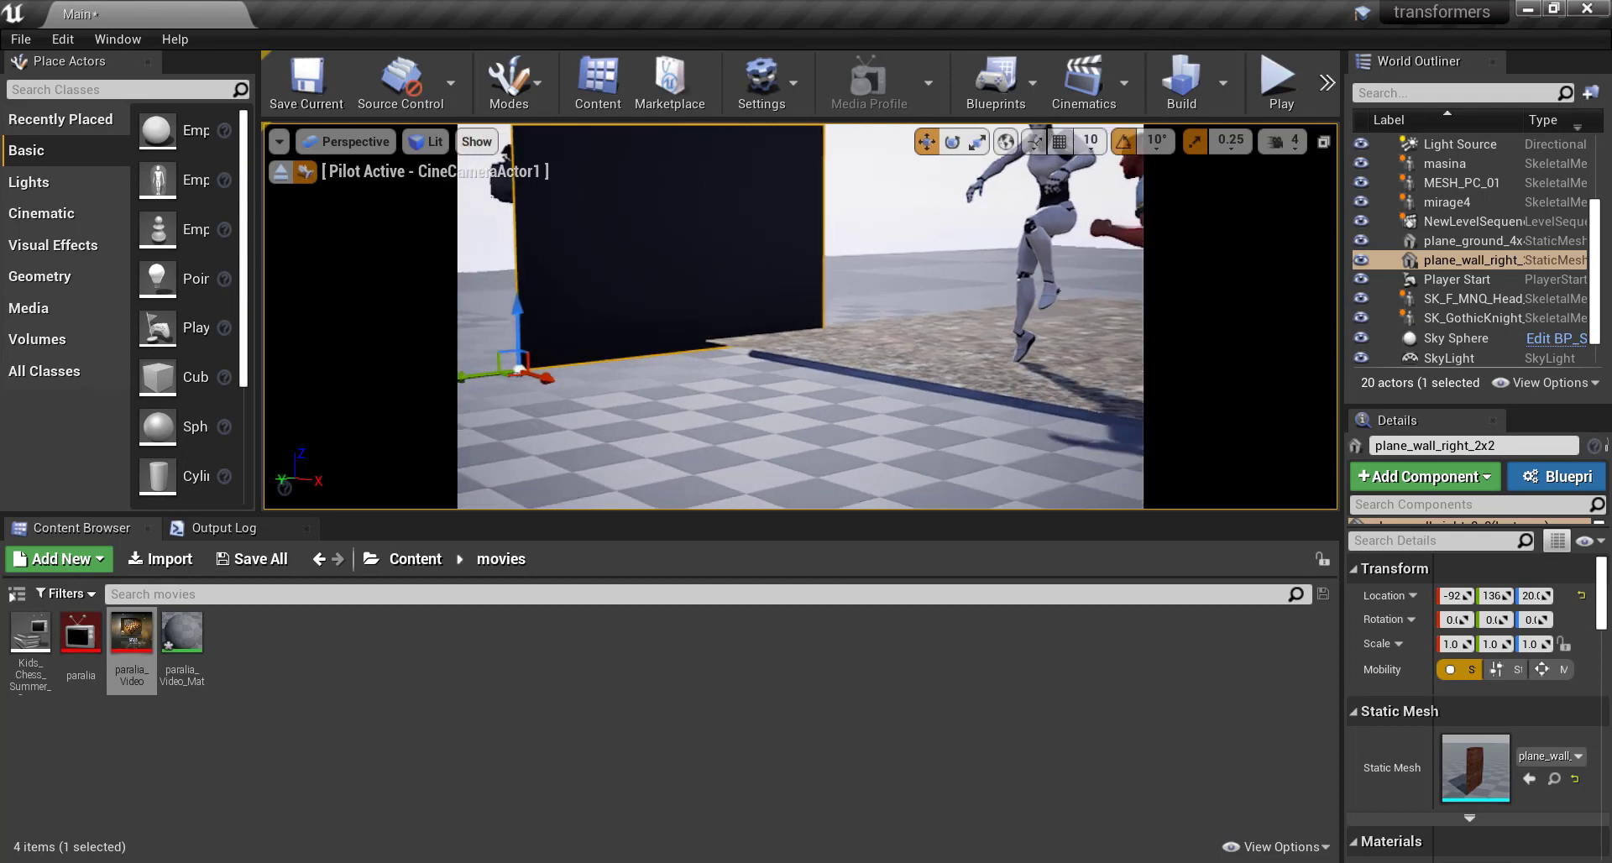
pyautogui.moveTo(661, 268); pyautogui.dragTo(756, 268, button='right')
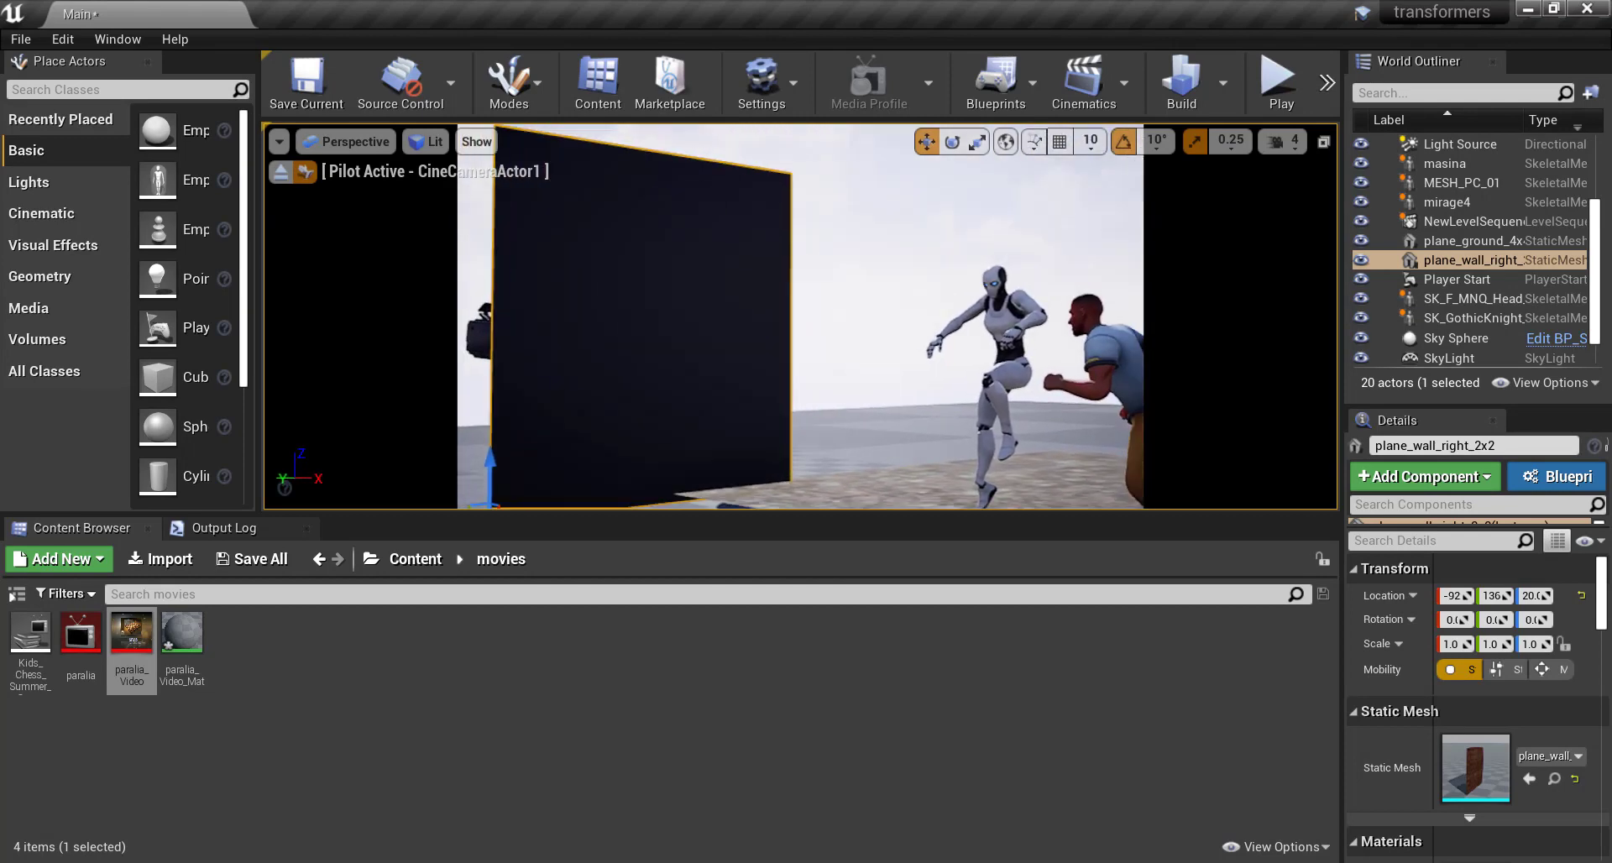
pyautogui.click(1278, 87)
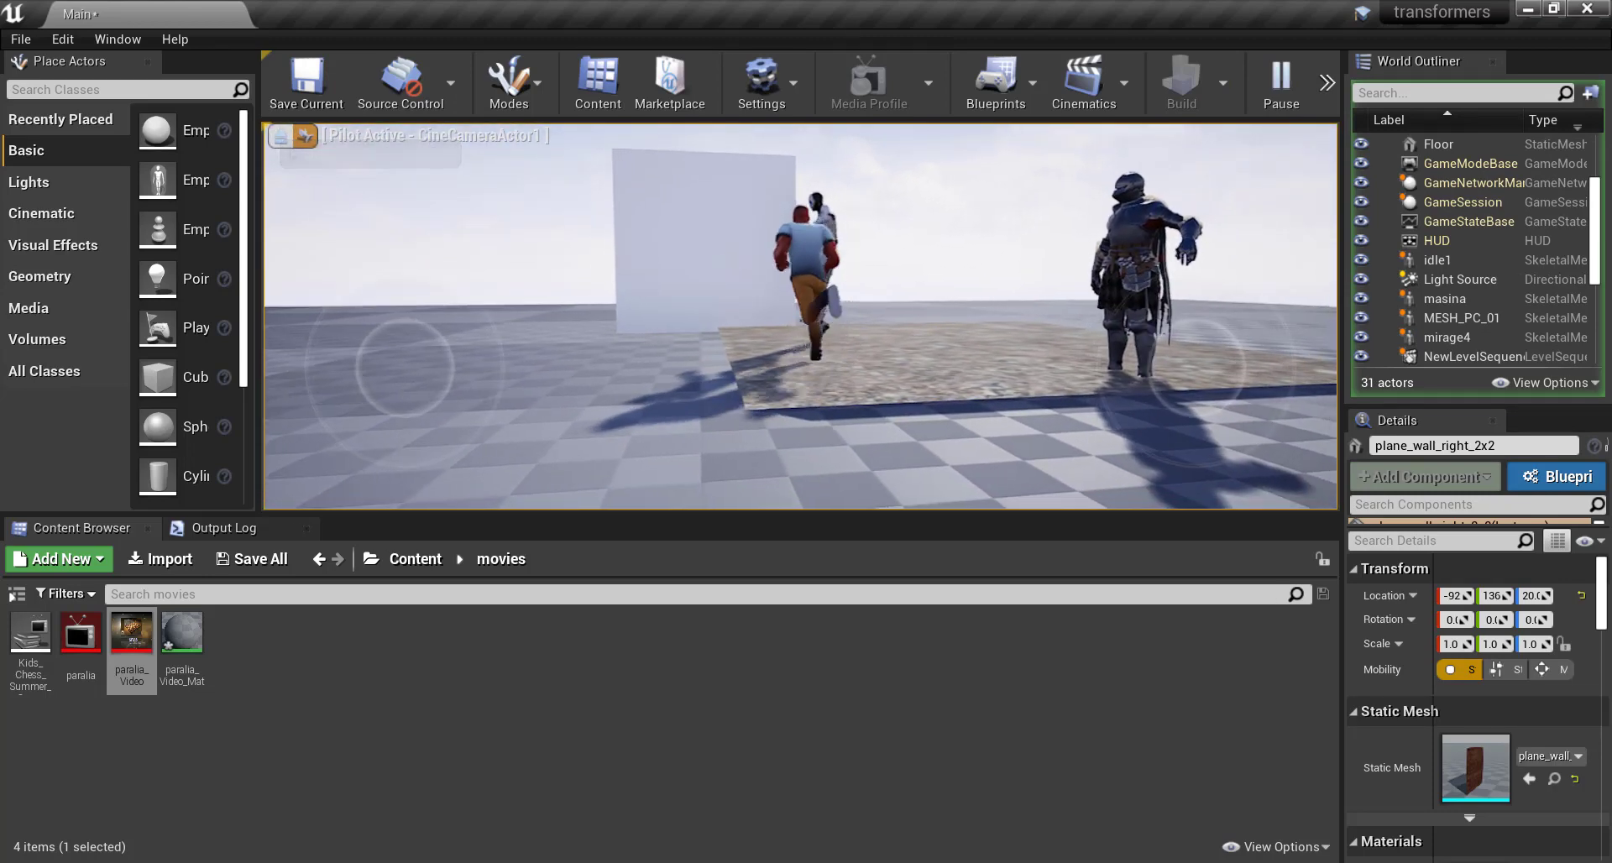
pyautogui.press('Escape')
# - Open the Level Blueprint from the Blueprints toolbar menu
pyautogui.click(1036, 97)
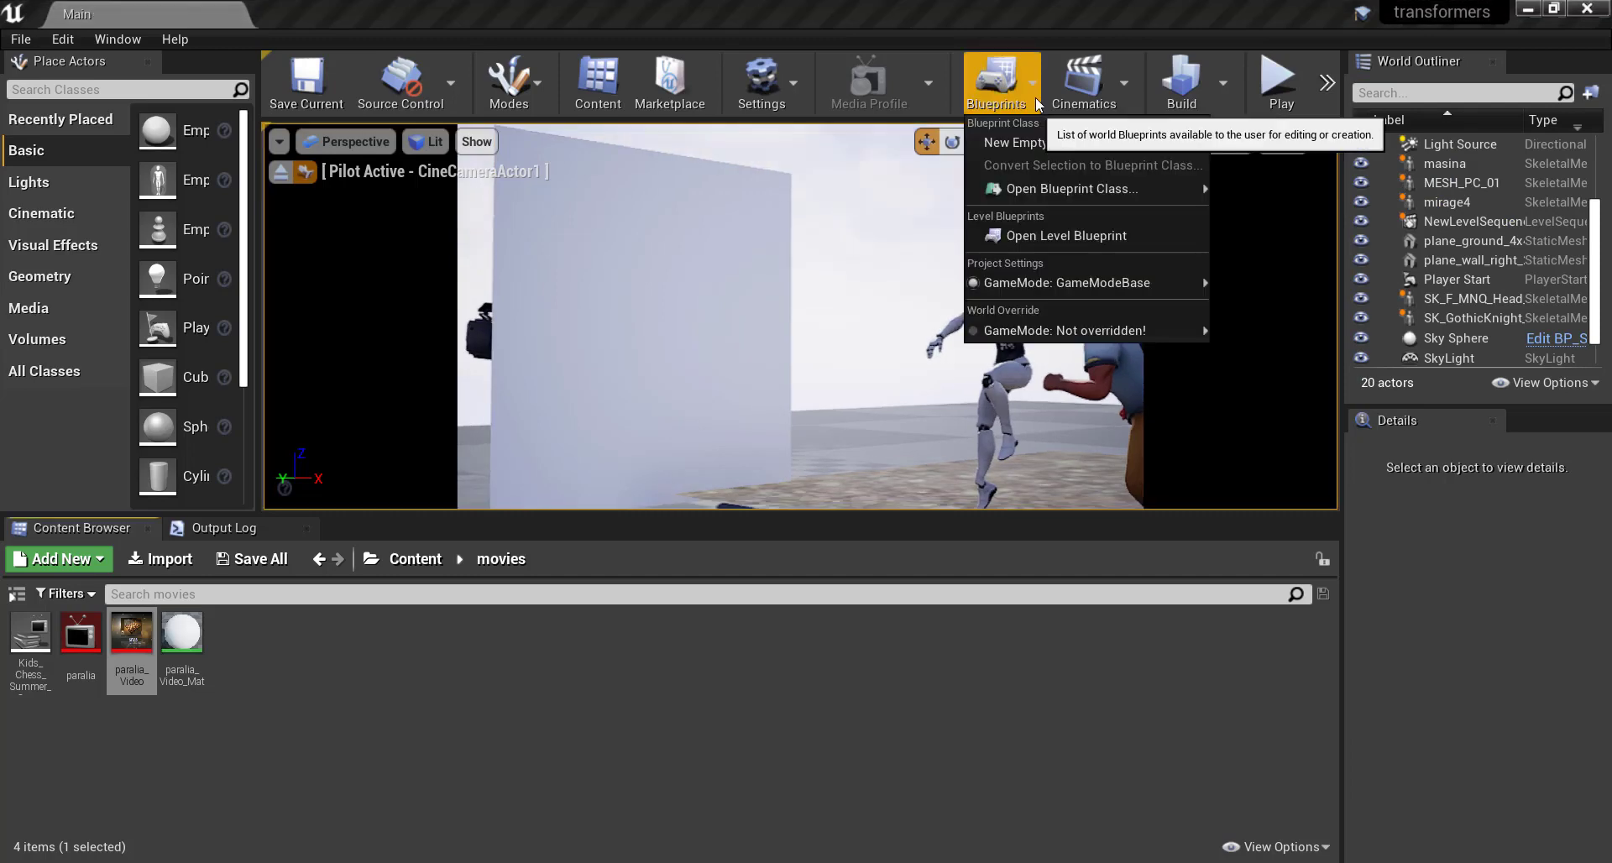
pyautogui.moveTo(1058, 188)
pyautogui.click(1044, 231)
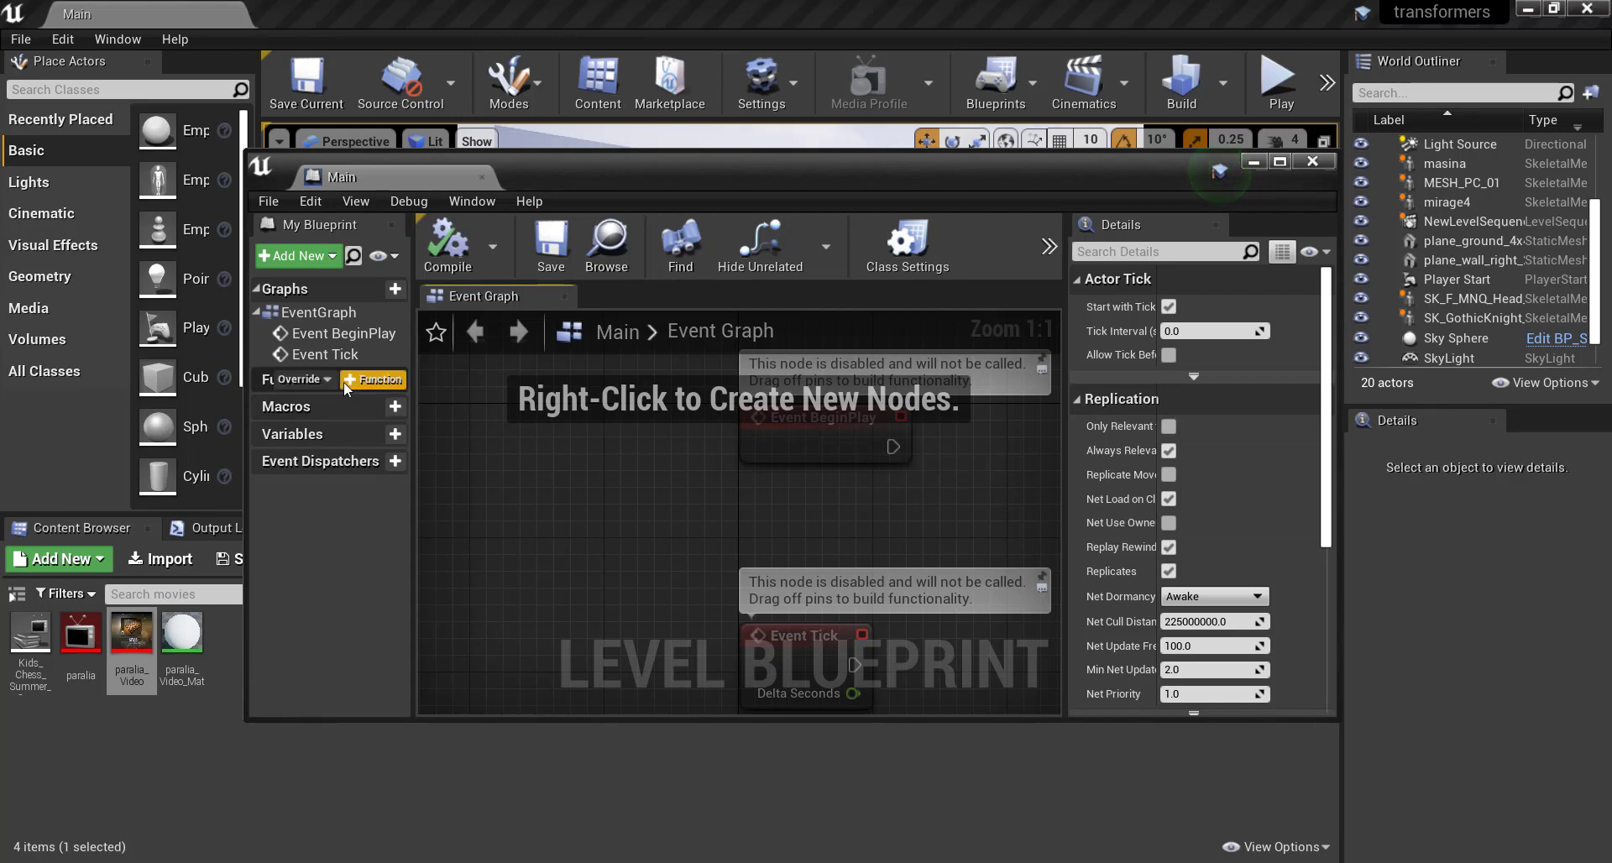
# - Add a variable named mediaplayer1 of type Media Player
pyautogui.click(386, 434)
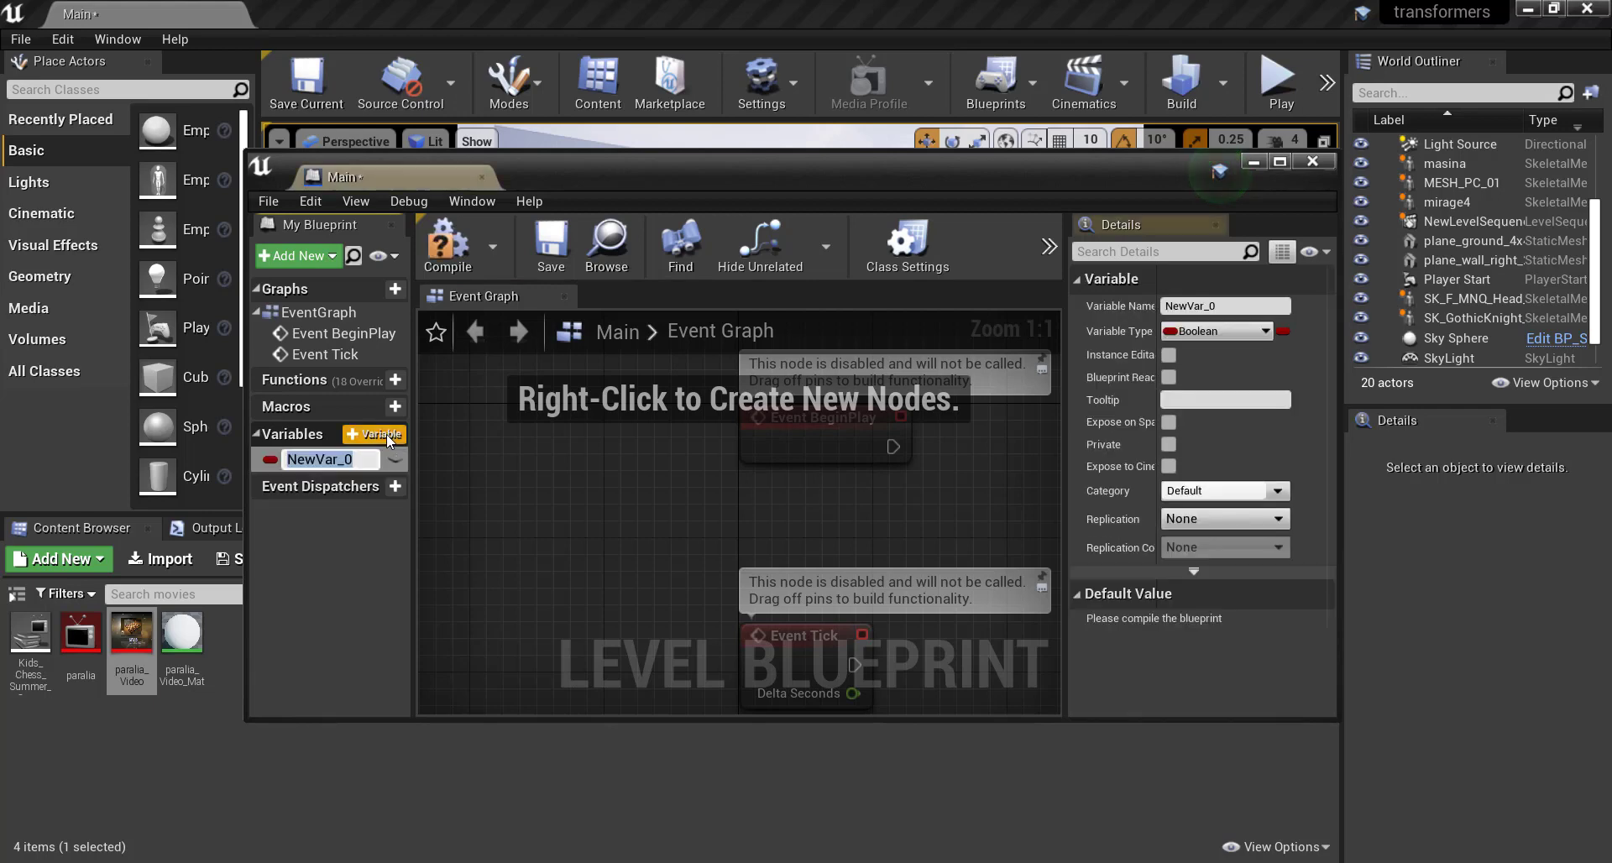
pyautogui.write('me')
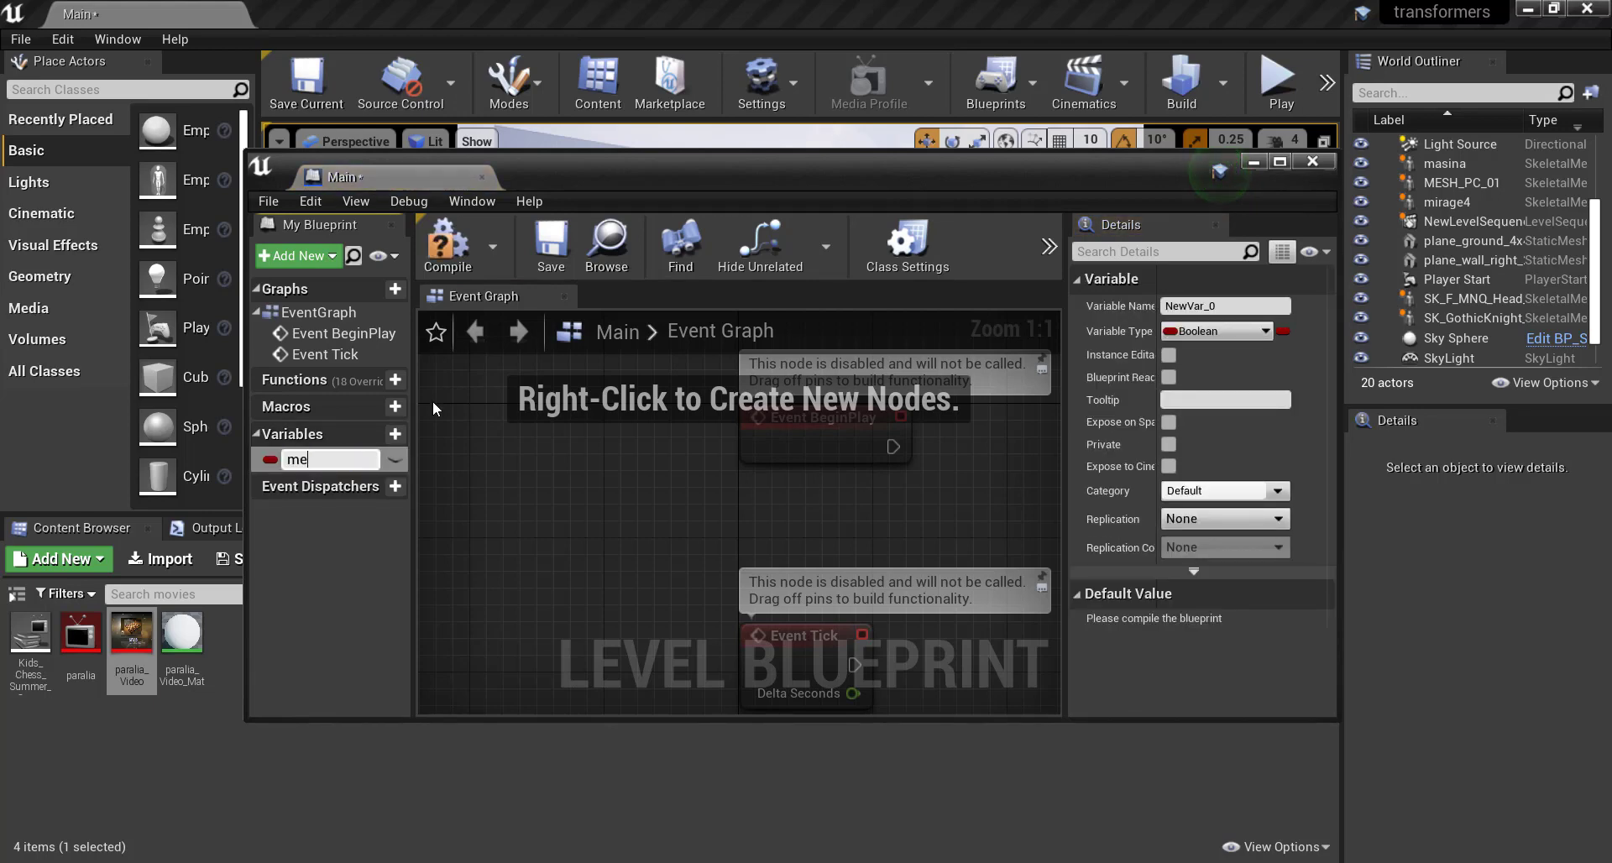
pyautogui.write('diapla')
pyautogui.write('yer1')
pyautogui.press('Return')
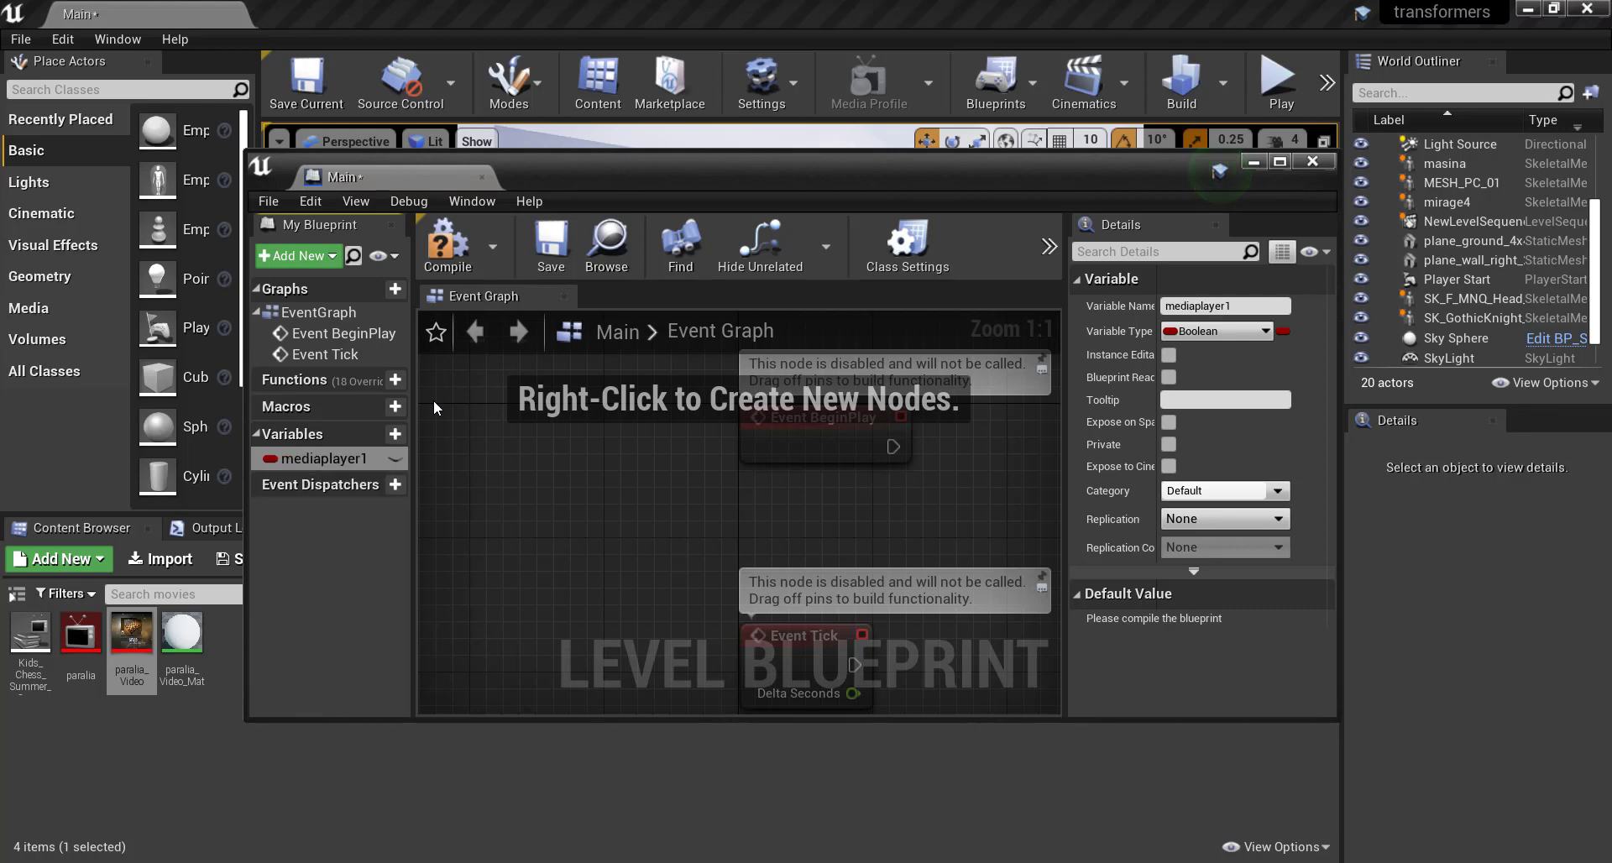
pyautogui.click(1220, 334)
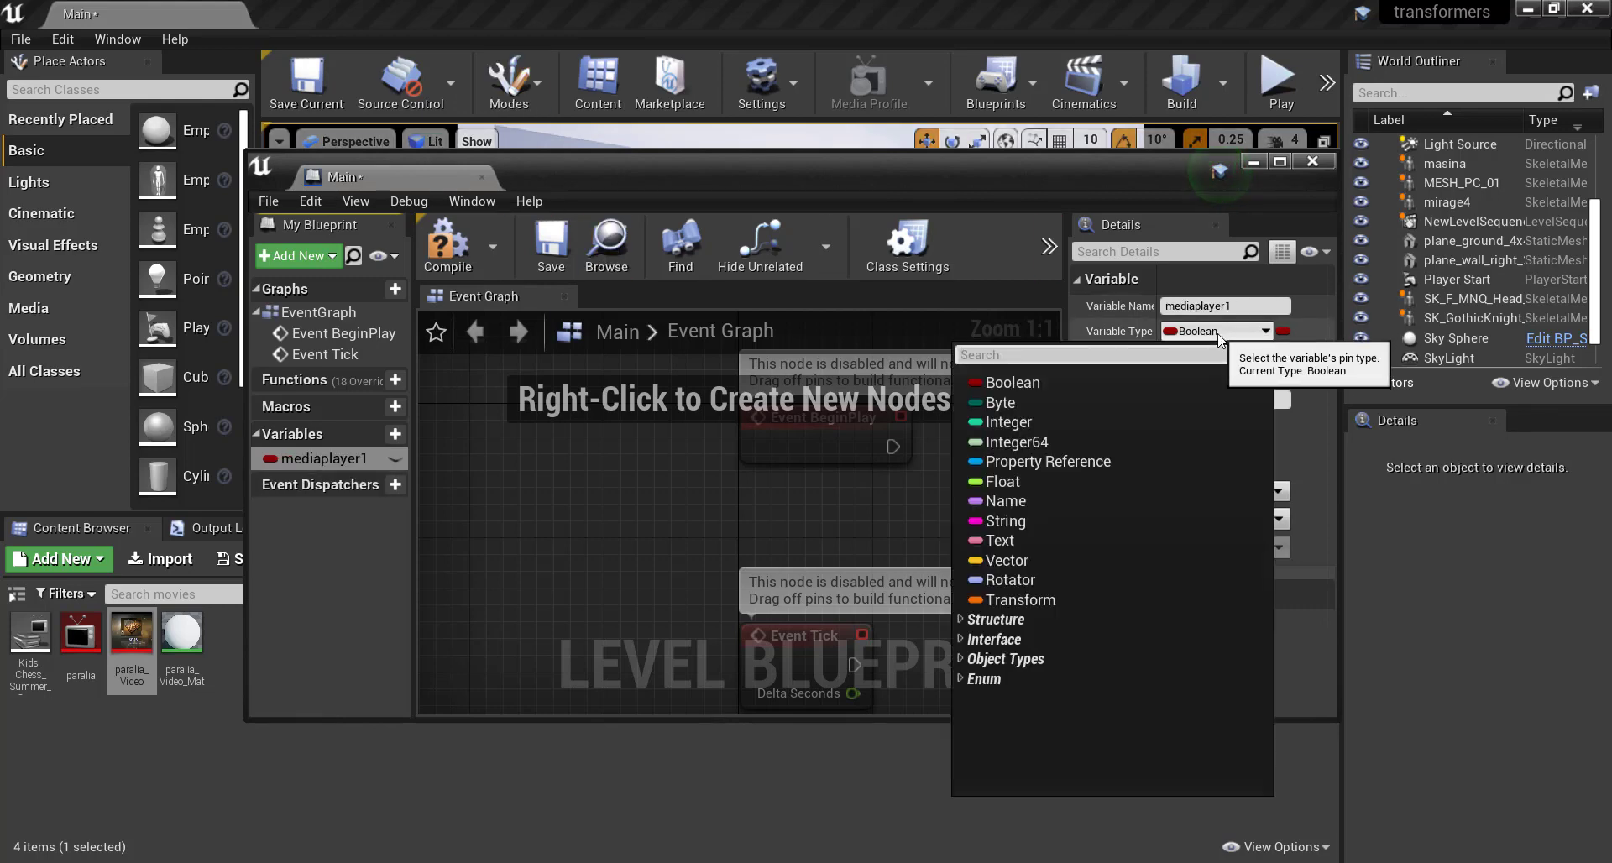
pyautogui.write('media')
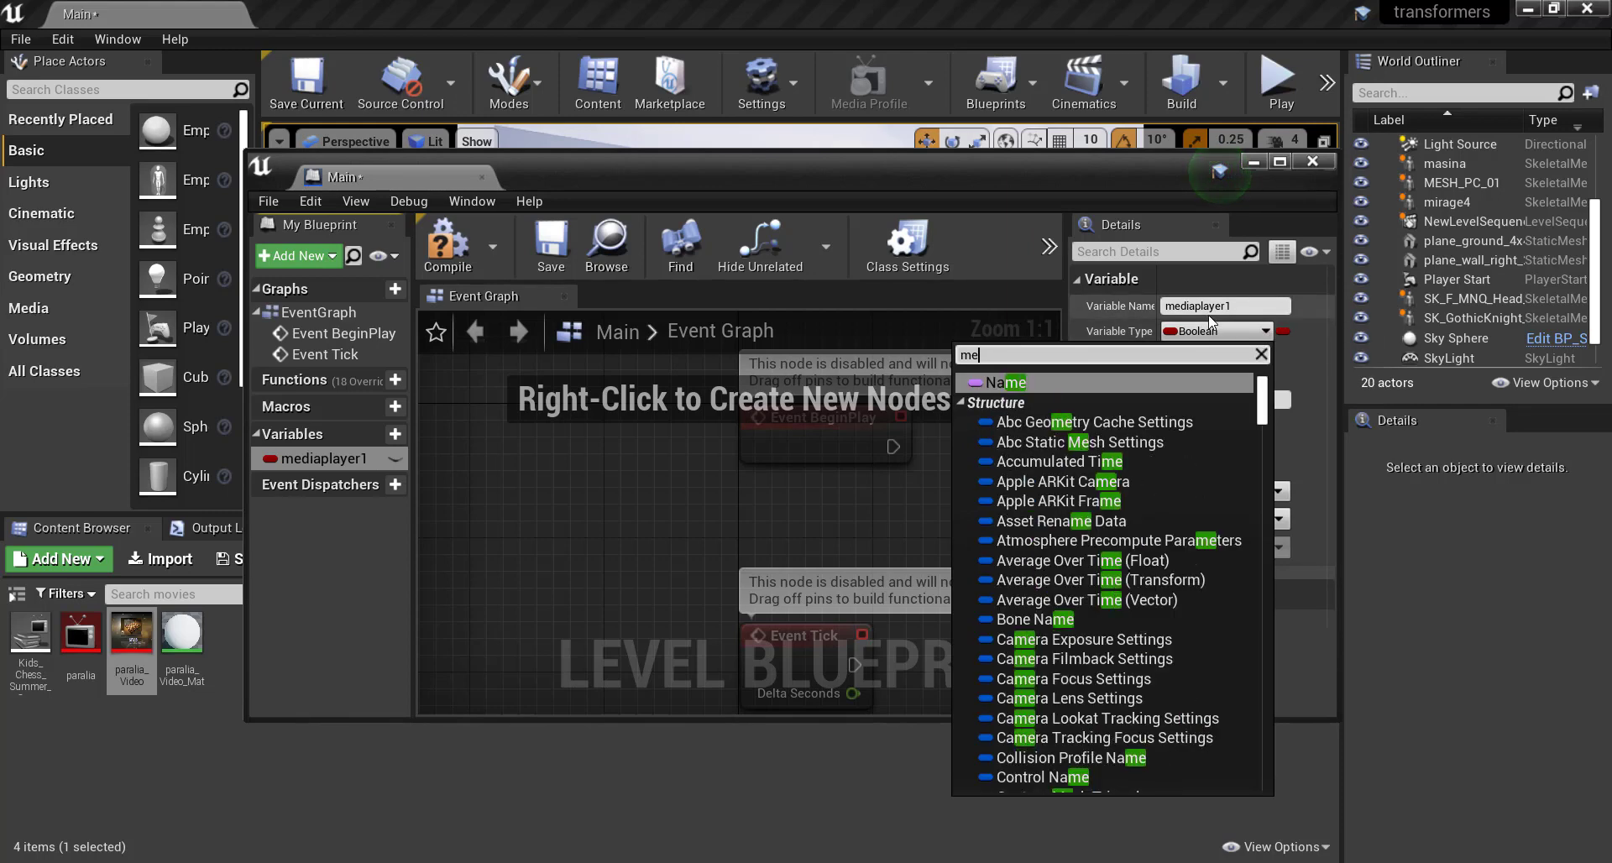
pyautogui.press('Return')
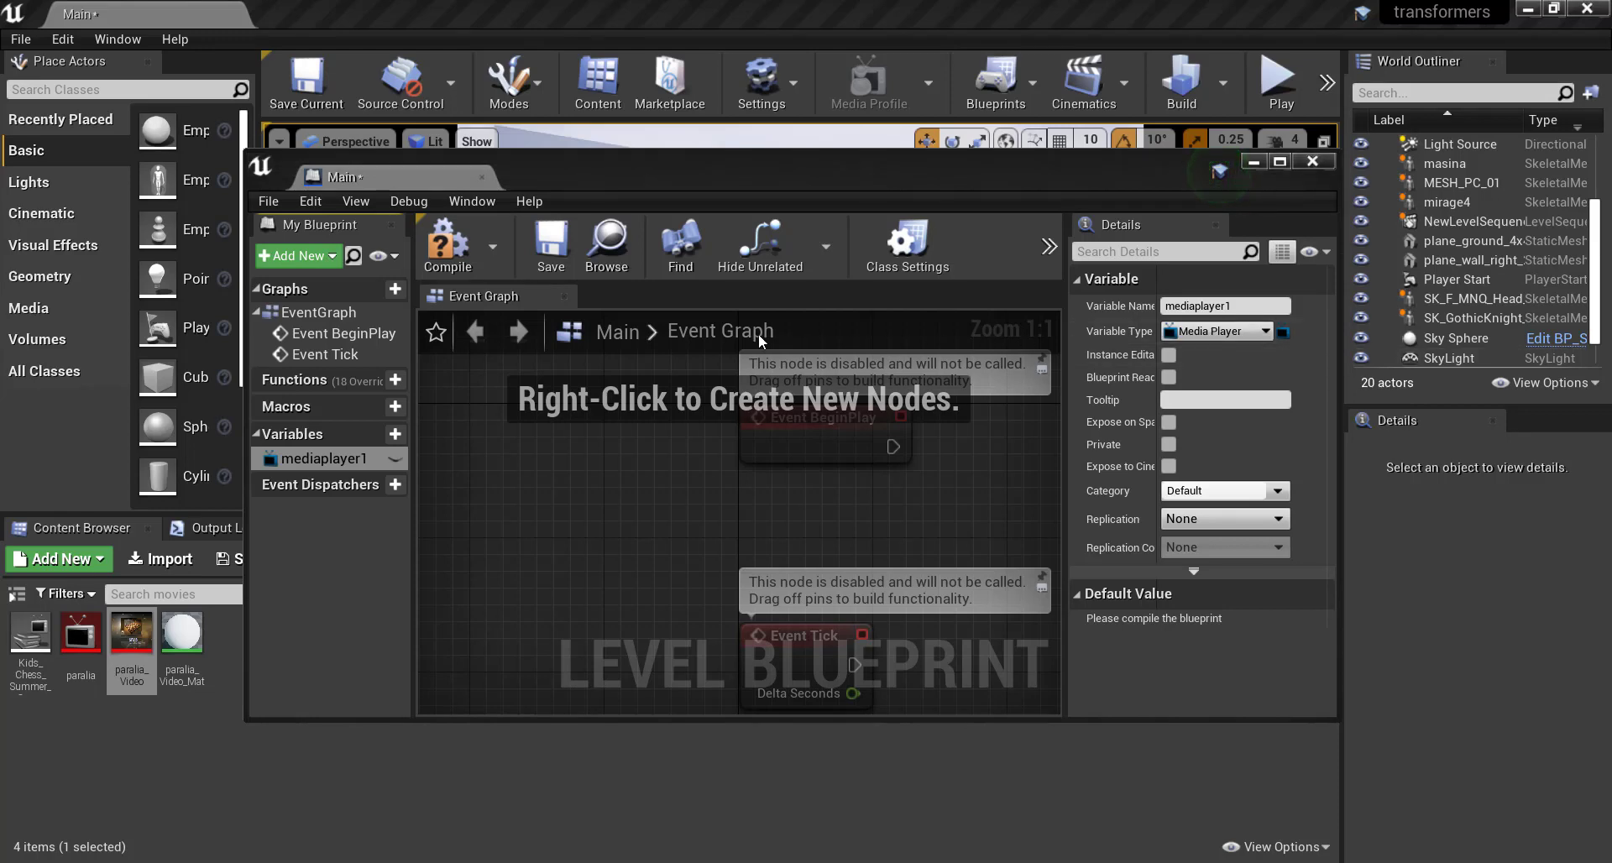
# - Set mediaplayer1's default value to paralia, then compile and save the blueprint
pyautogui.click(447, 254)
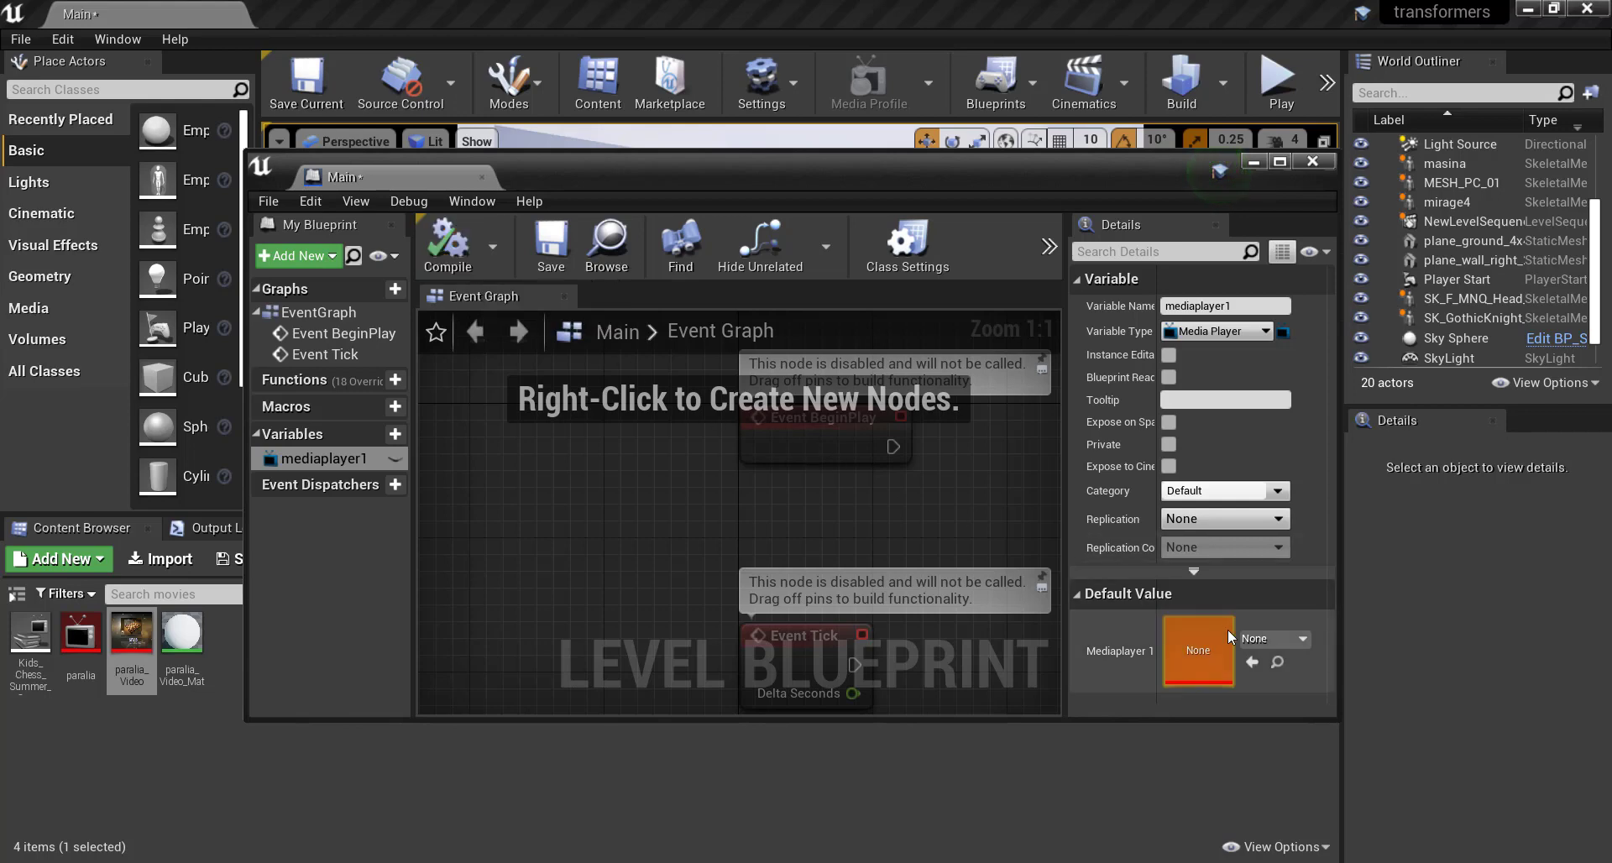
pyautogui.click(1273, 638)
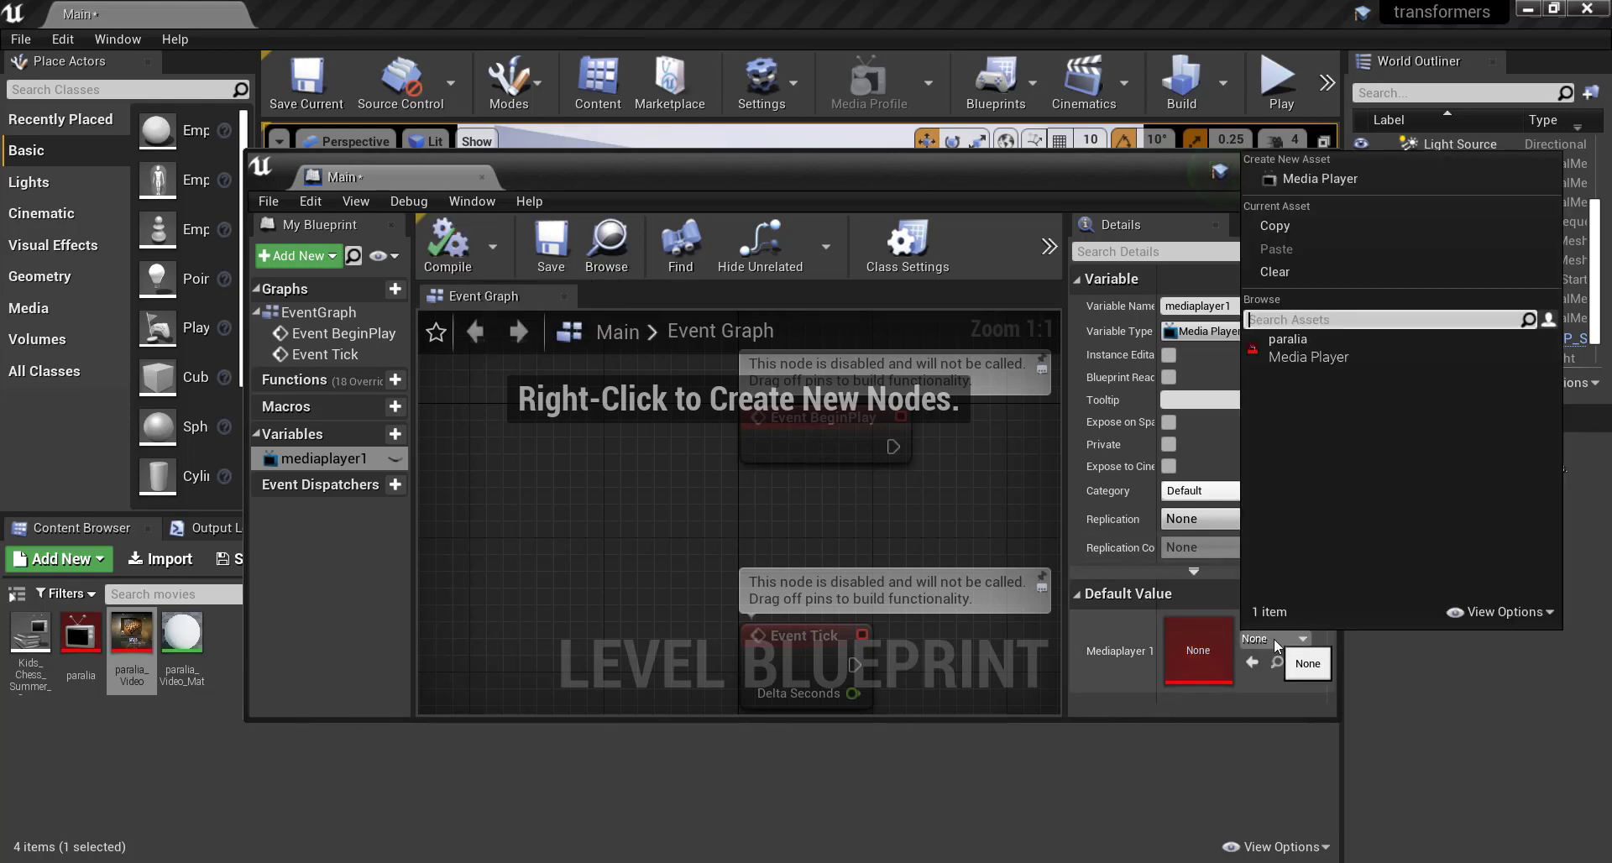
pyautogui.click(1315, 351)
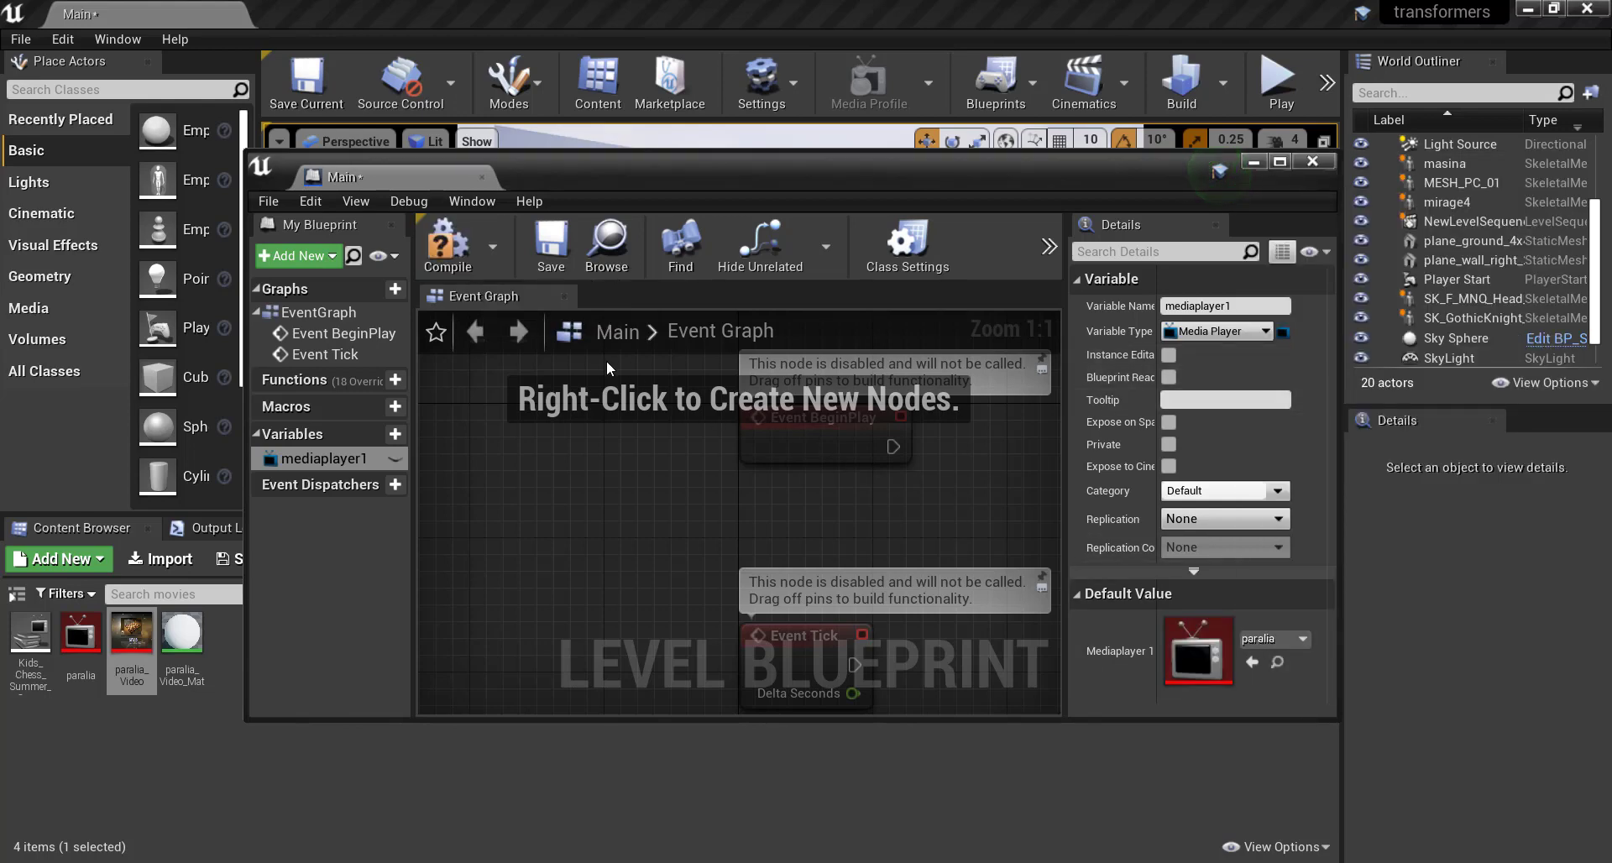
pyautogui.click(434, 267)
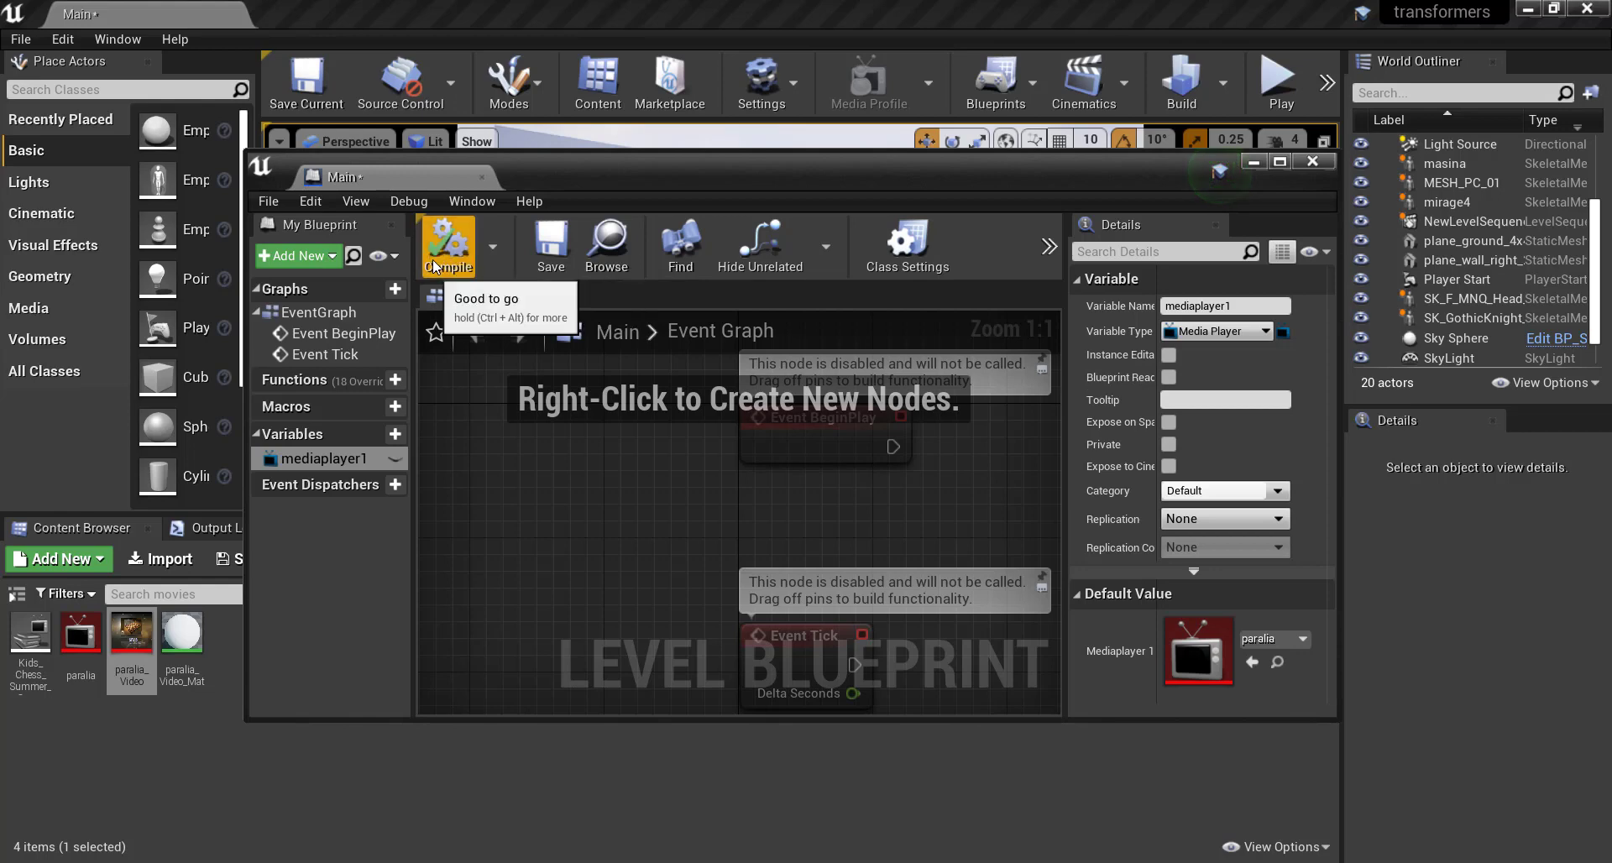
pyautogui.click(554, 267)
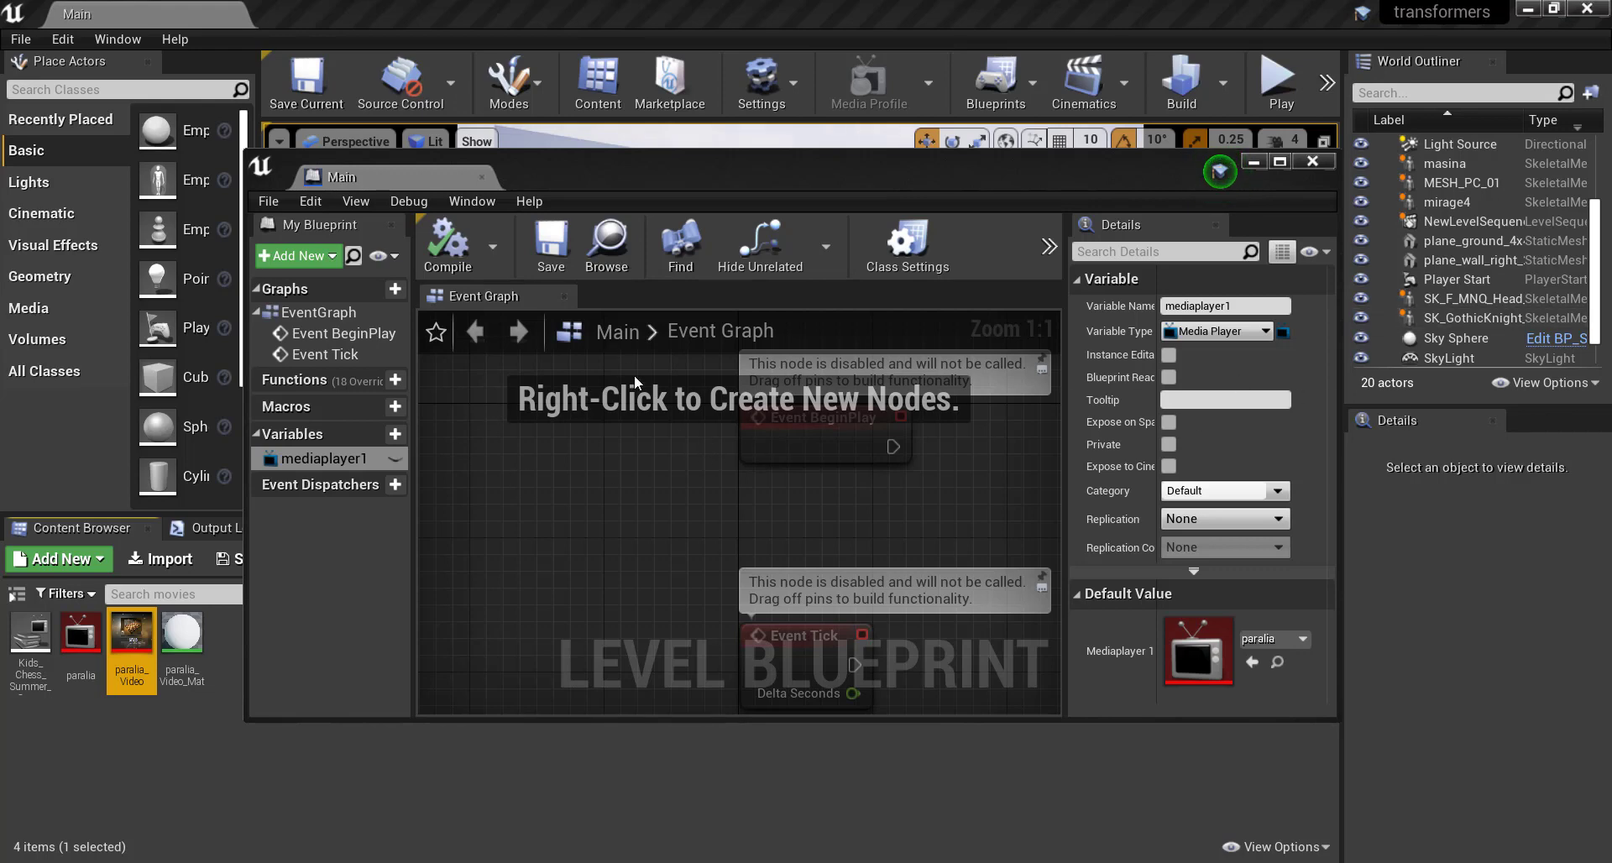
# - Add an Event BeginPlay node to the Event Graph
pyautogui.rightClick(666, 463)
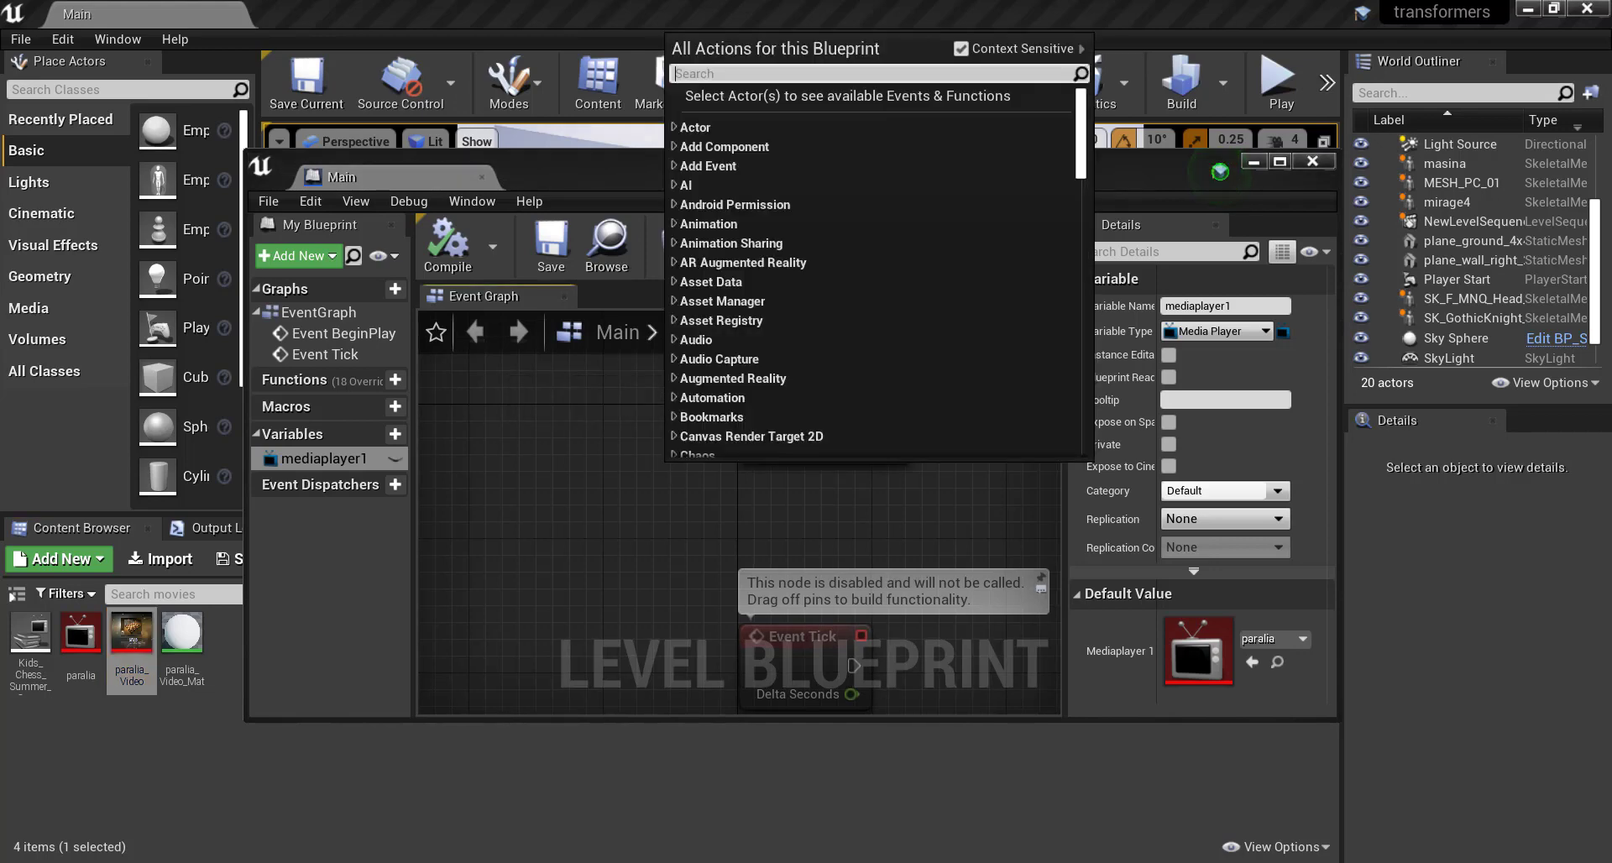
pyautogui.write('begin')
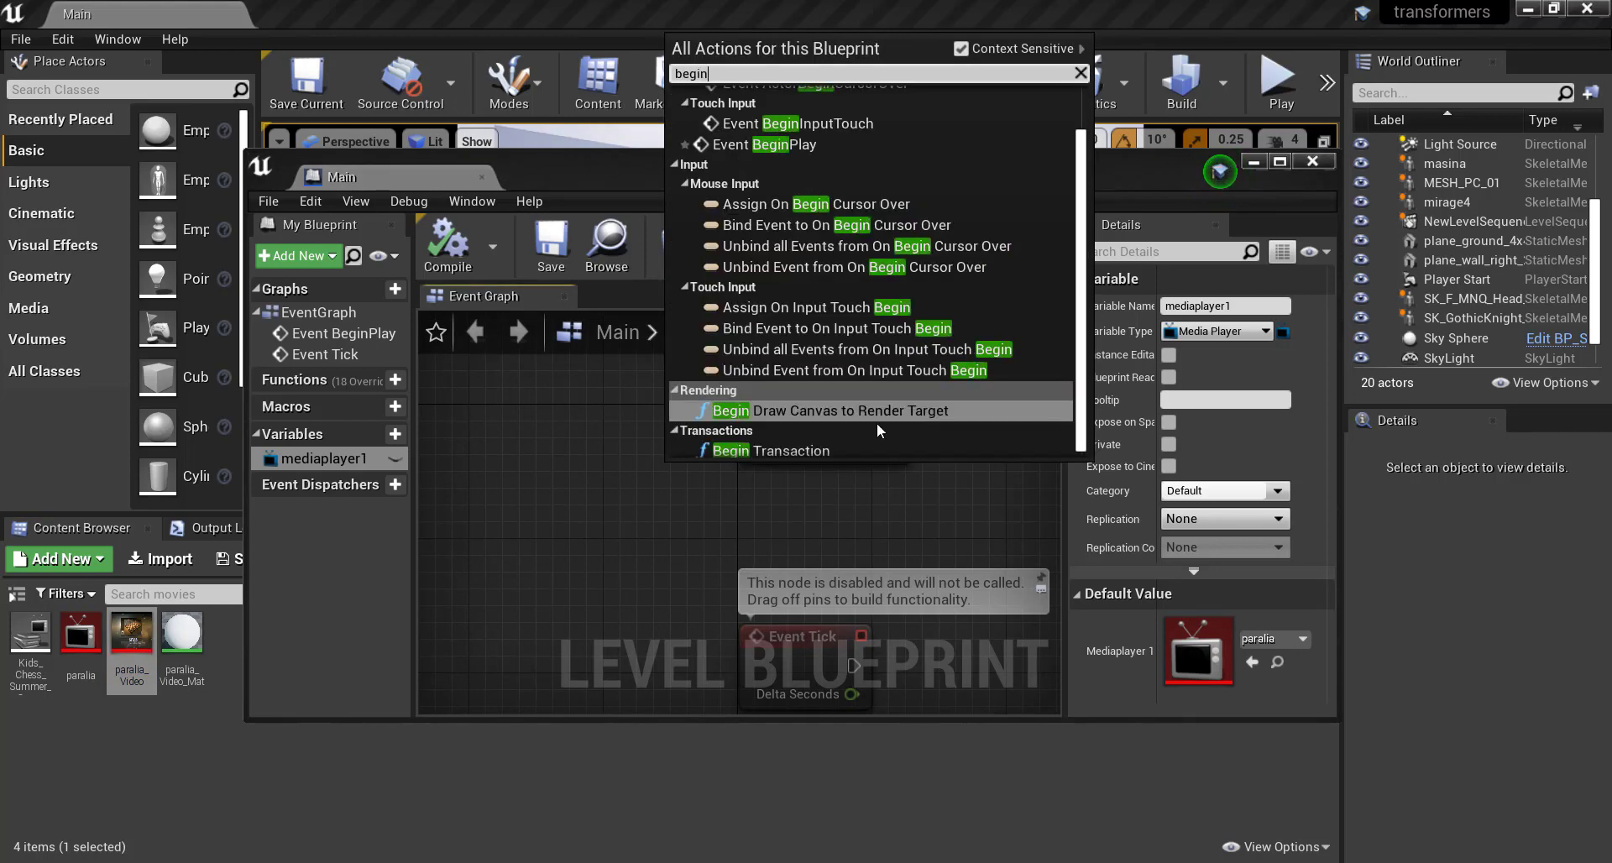
pyautogui.click(789, 149)
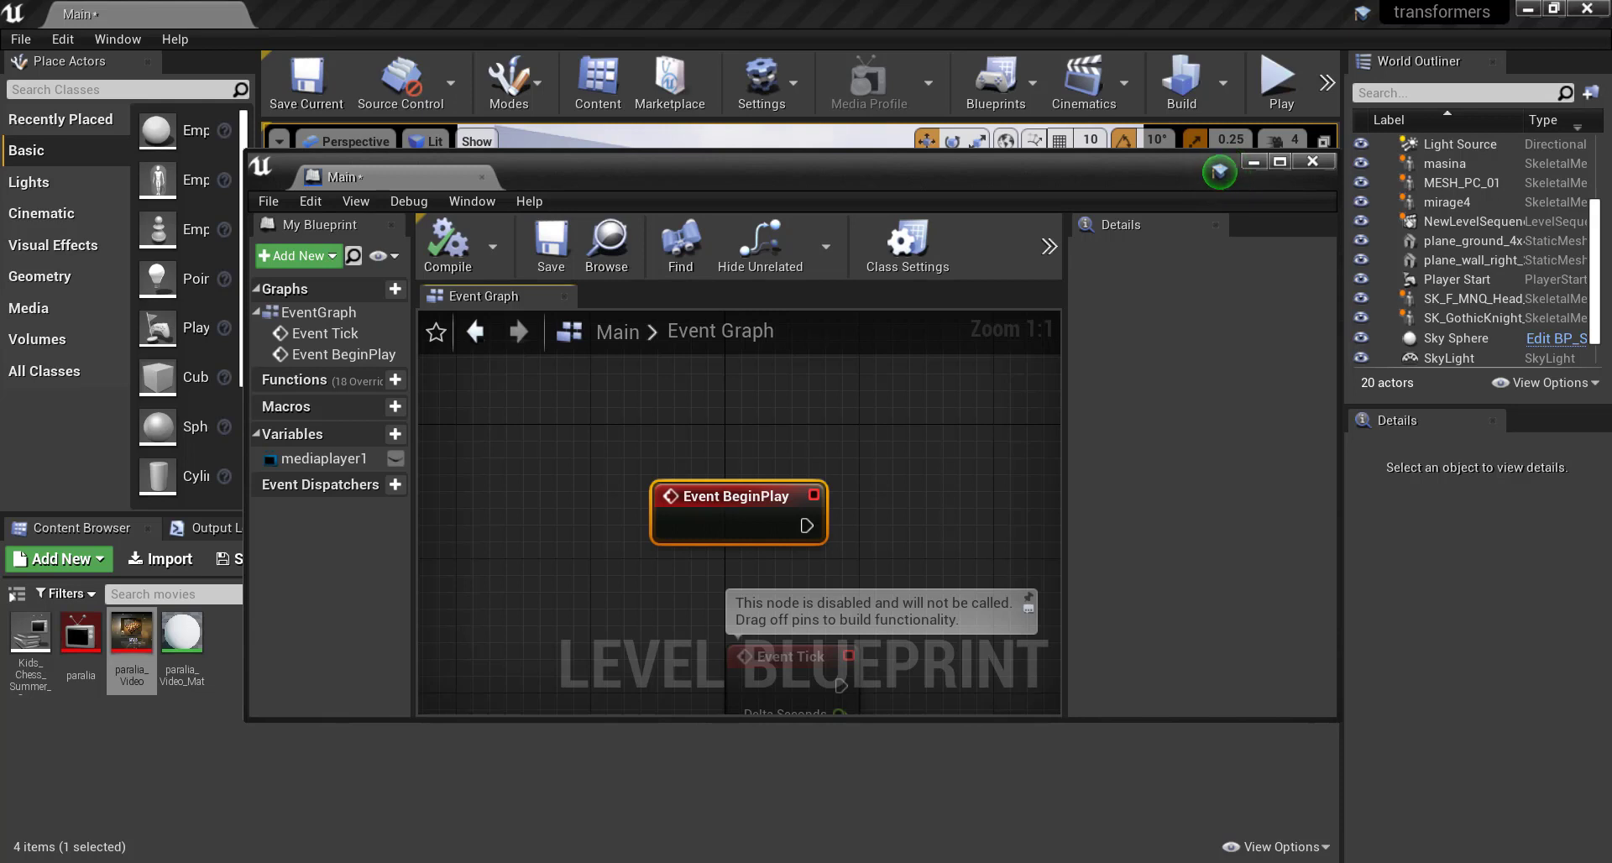
# - Place a Get node for the mediaplayer1 variable in the graph
pyautogui.click(1219, 172)
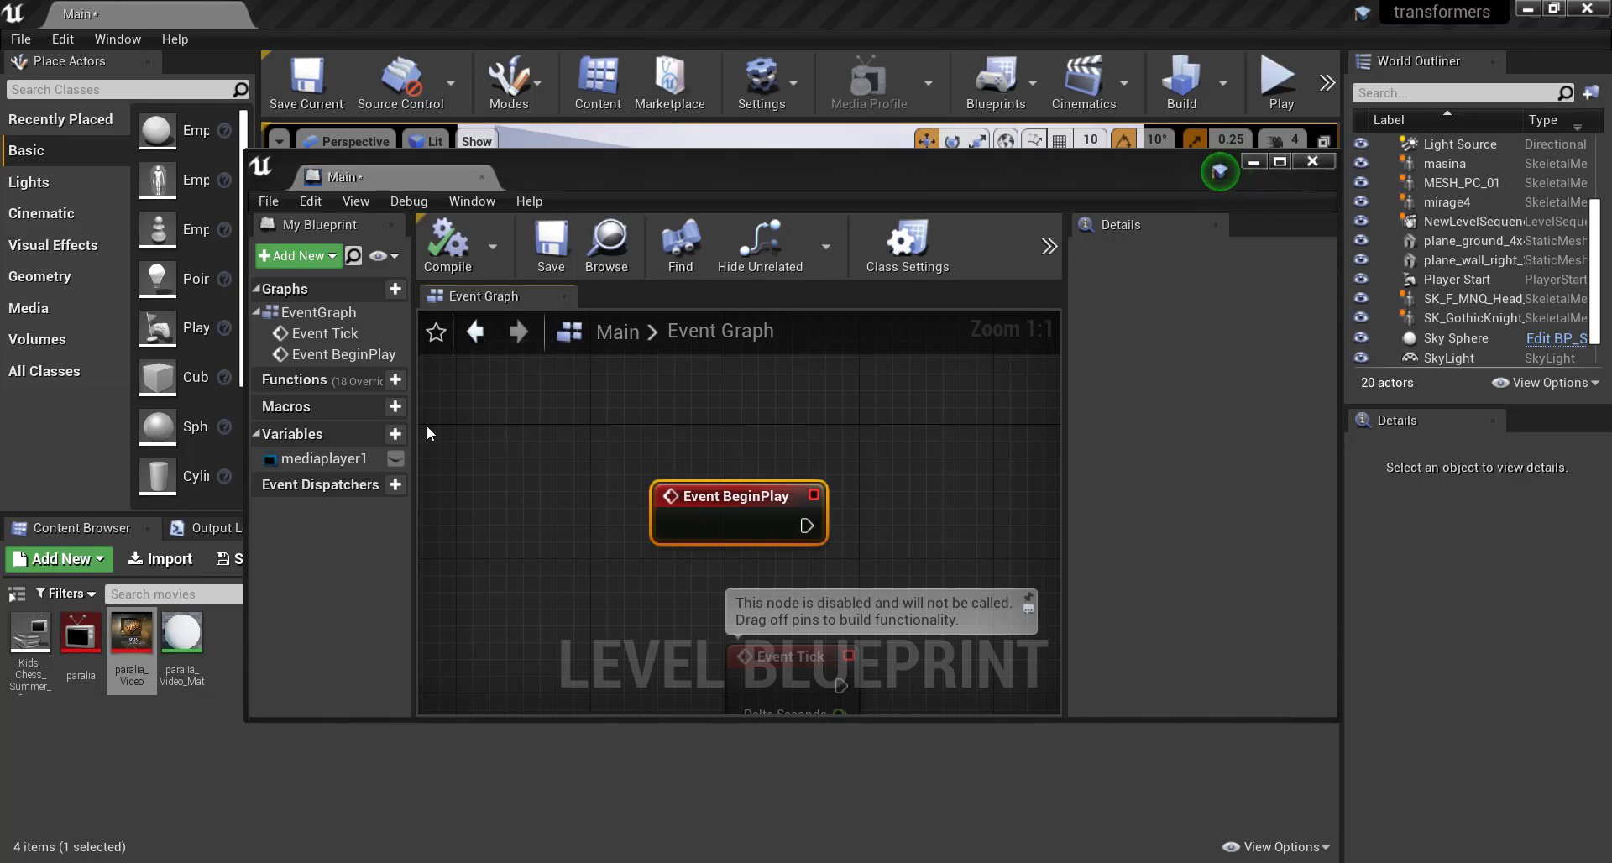
pyautogui.moveTo(356, 458); pyautogui.dragTo(591, 597)
pyautogui.click(614, 602)
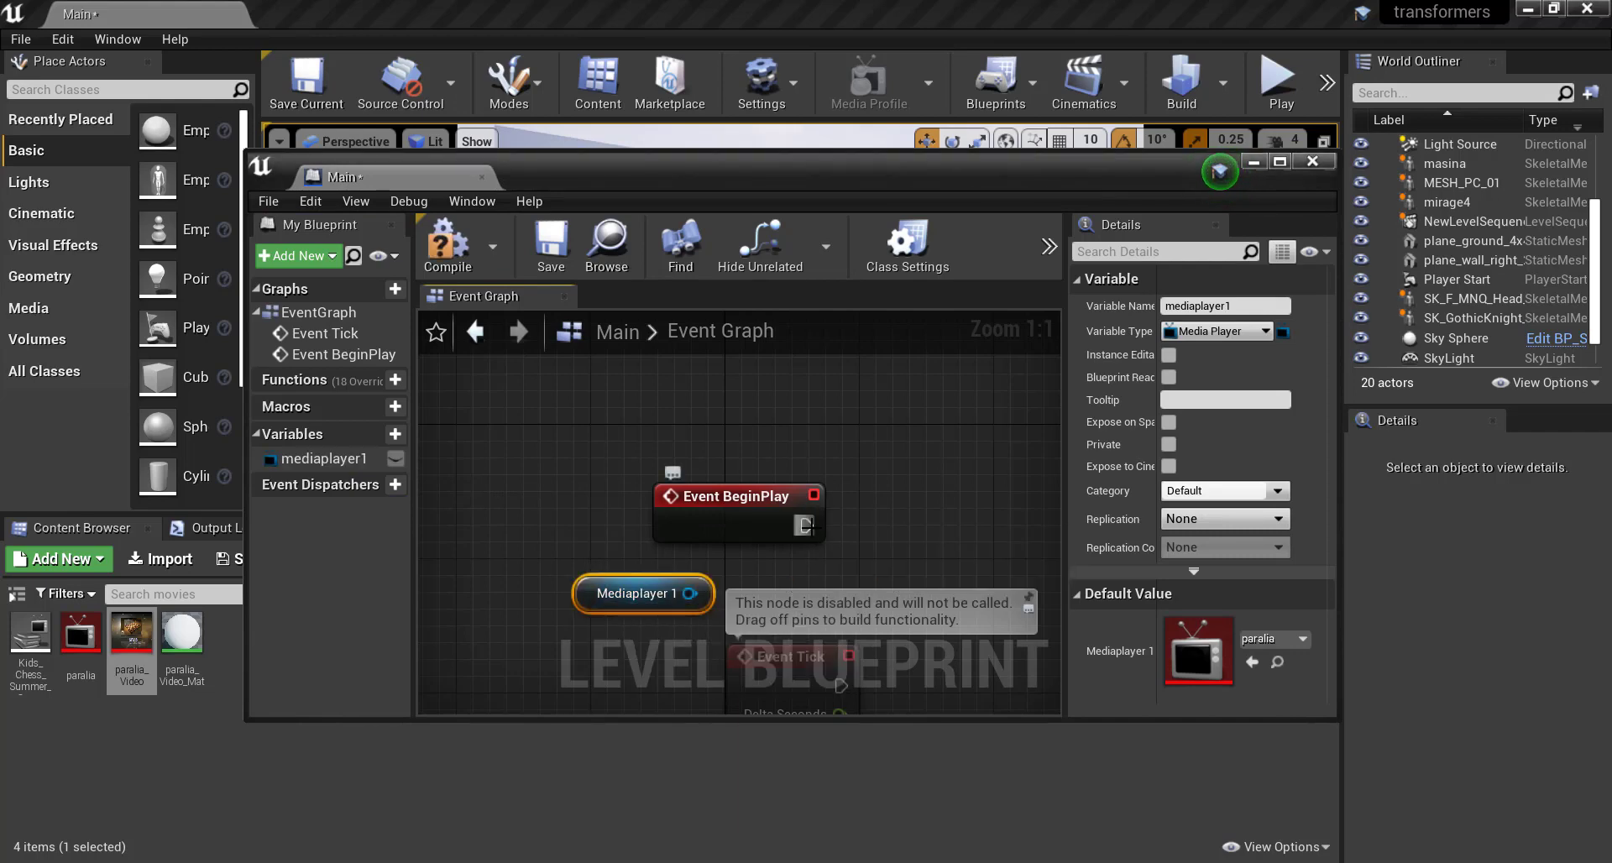
# - Try adding an action from BeginPlay's exec pin, then cancel and undo it
pyautogui.moveTo(829, 522); pyautogui.dragTo(896, 496)
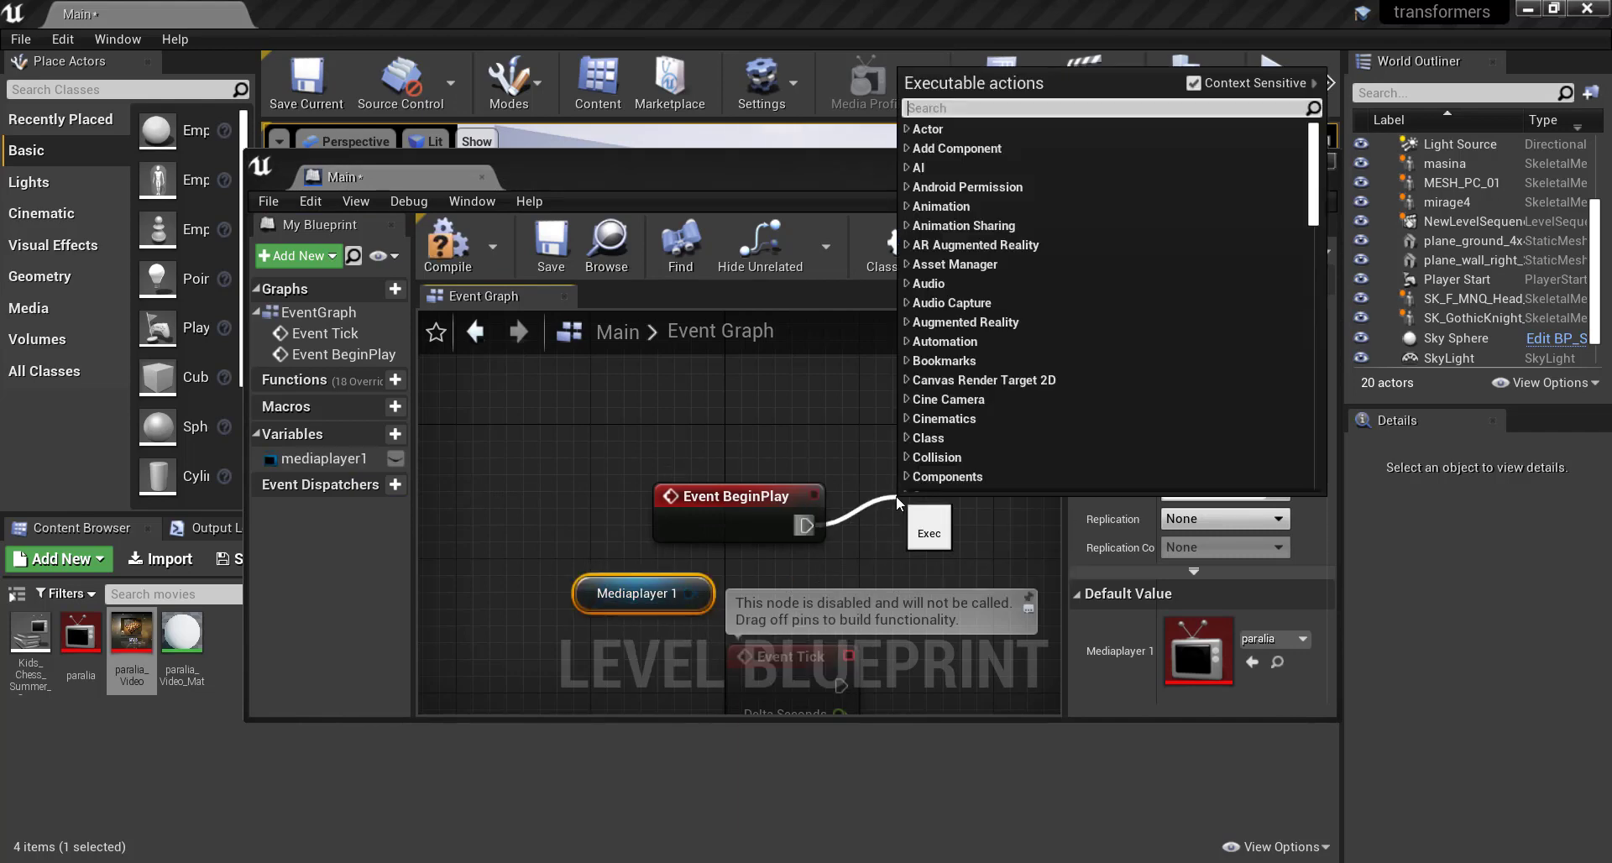
pyautogui.write('opens')
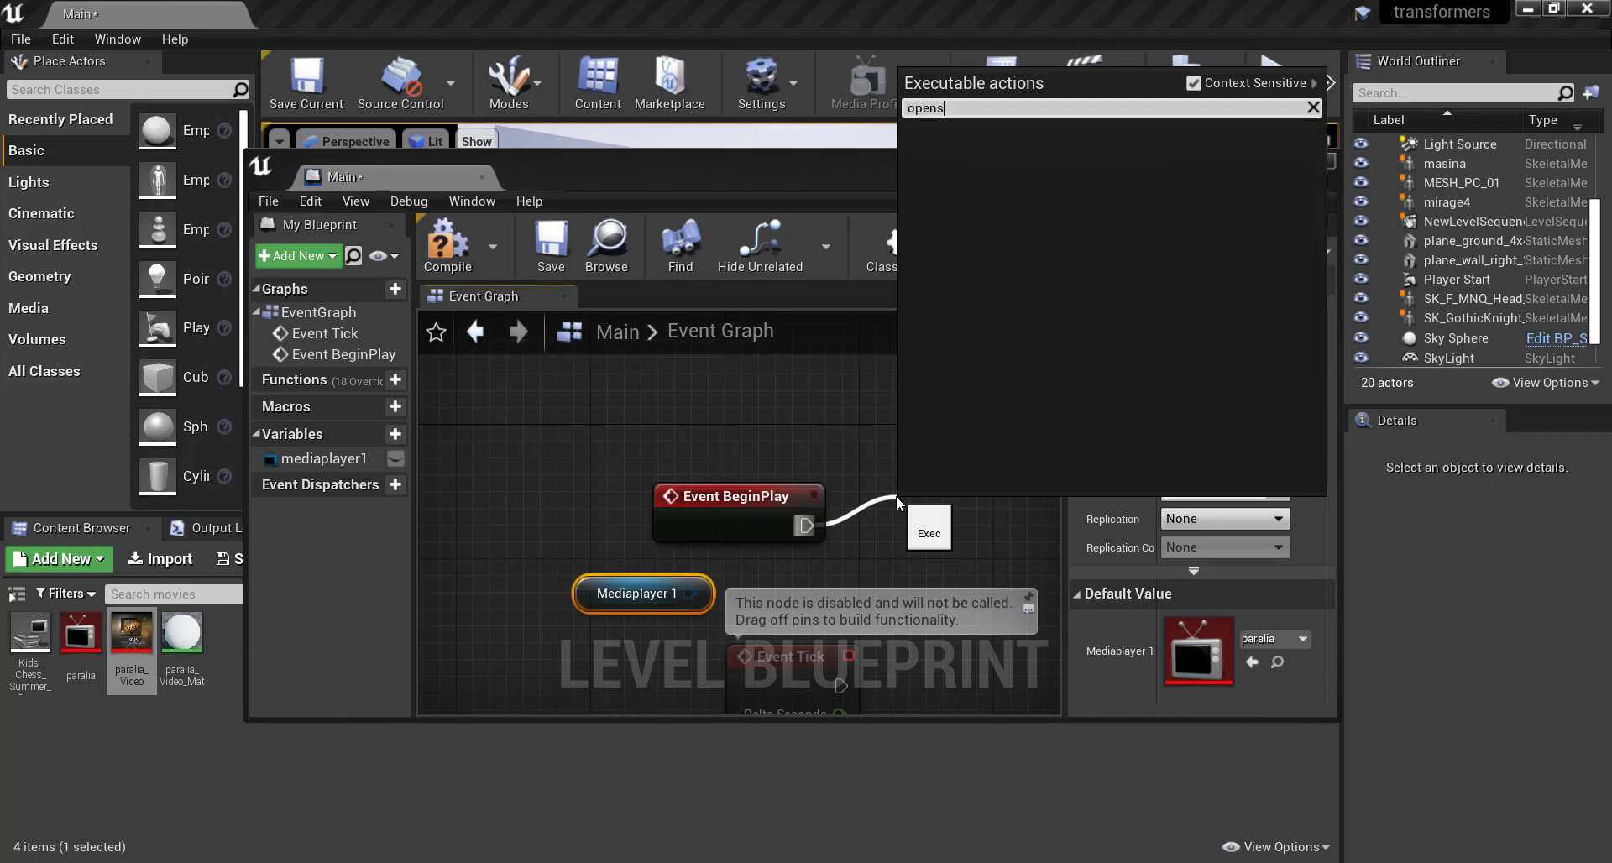
pyautogui.press('BackSpace')
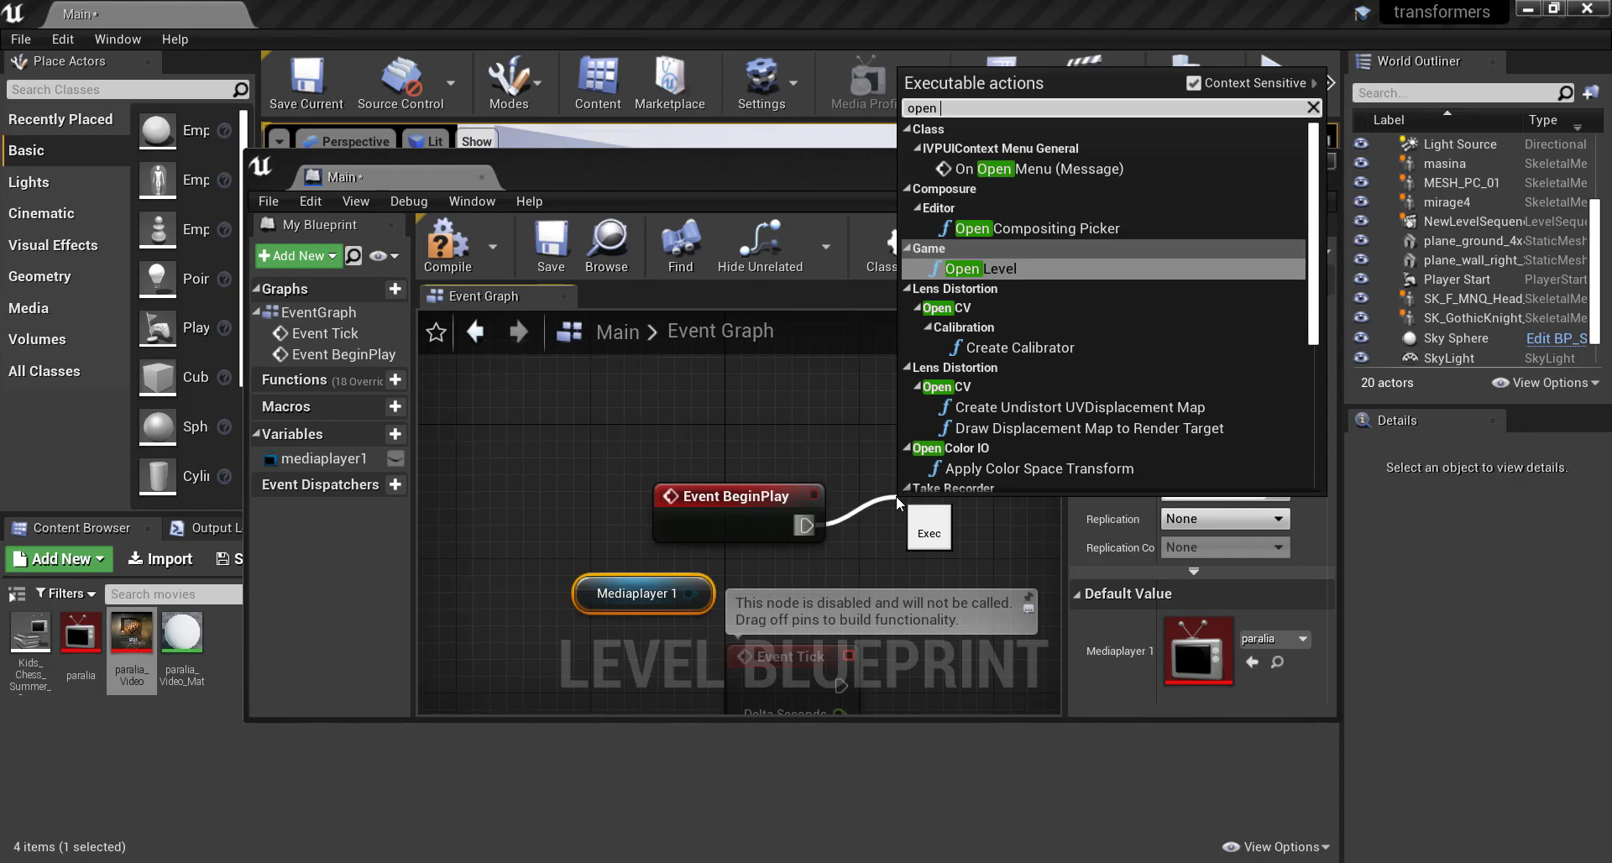
pyautogui.press('Escape')
pyautogui.hotkey('ctrl', 'z')
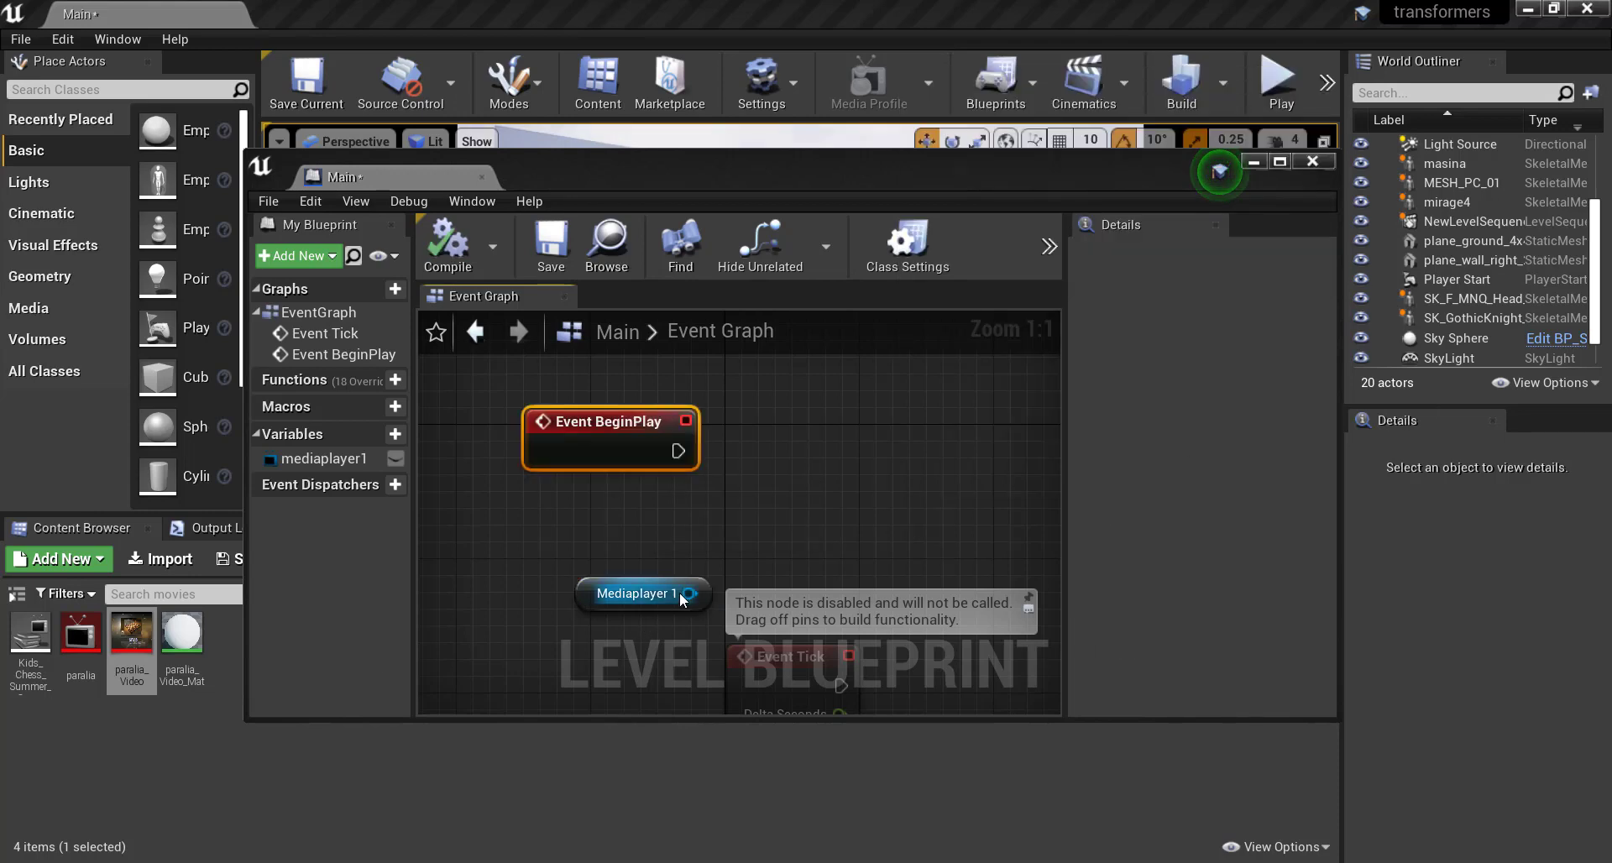
# - Add an Open Source node from Mediaplayer 1 and place it beside BeginPlay
pyautogui.moveTo(687, 594); pyautogui.dragTo(746, 465)
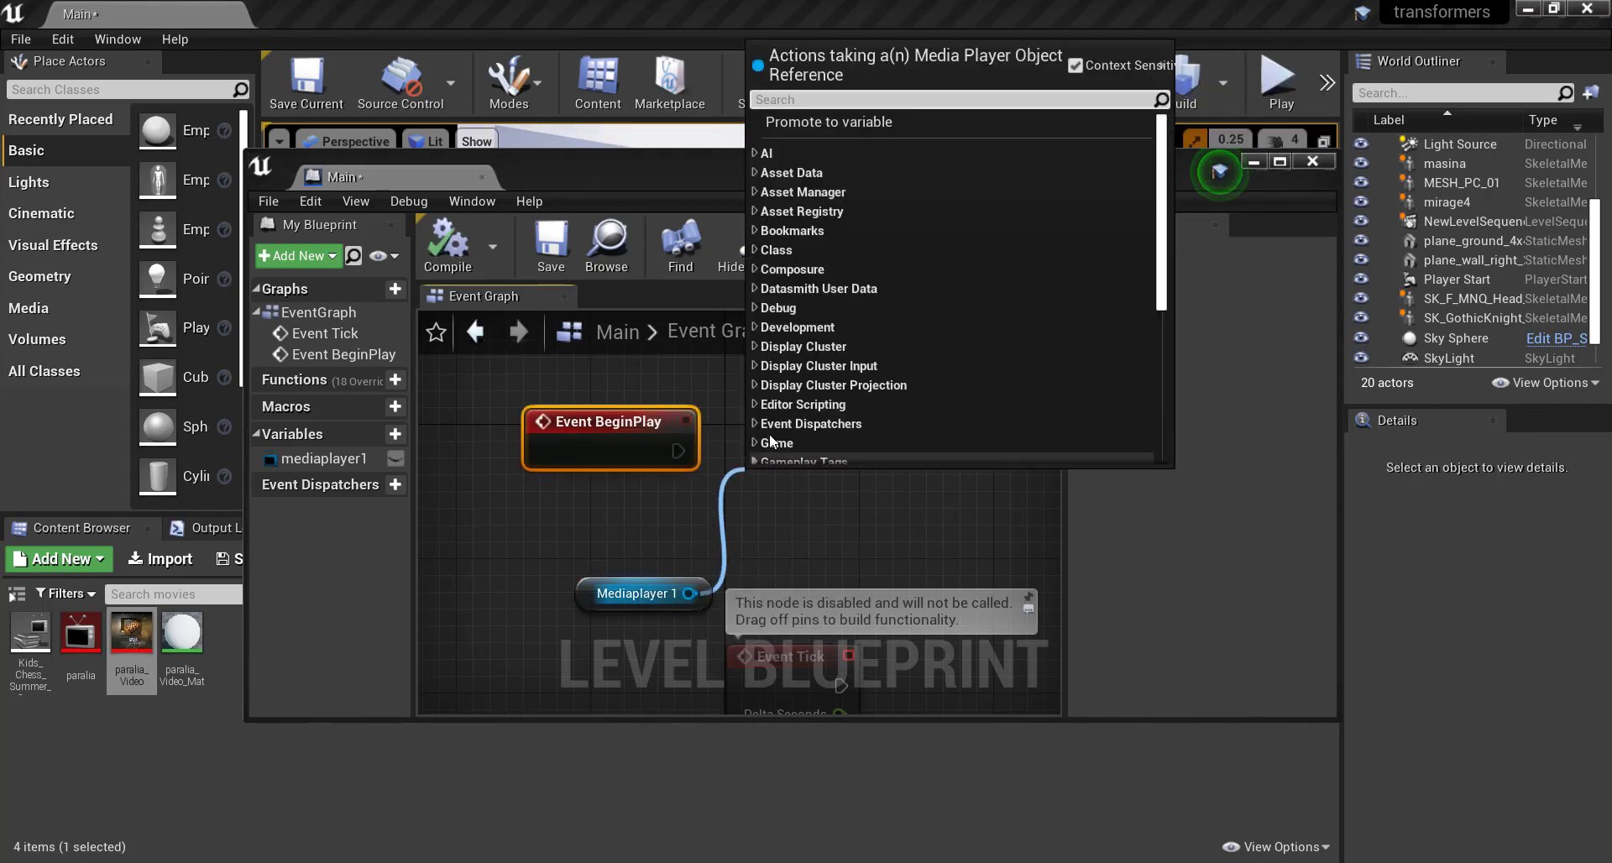
pyautogui.write('ope')
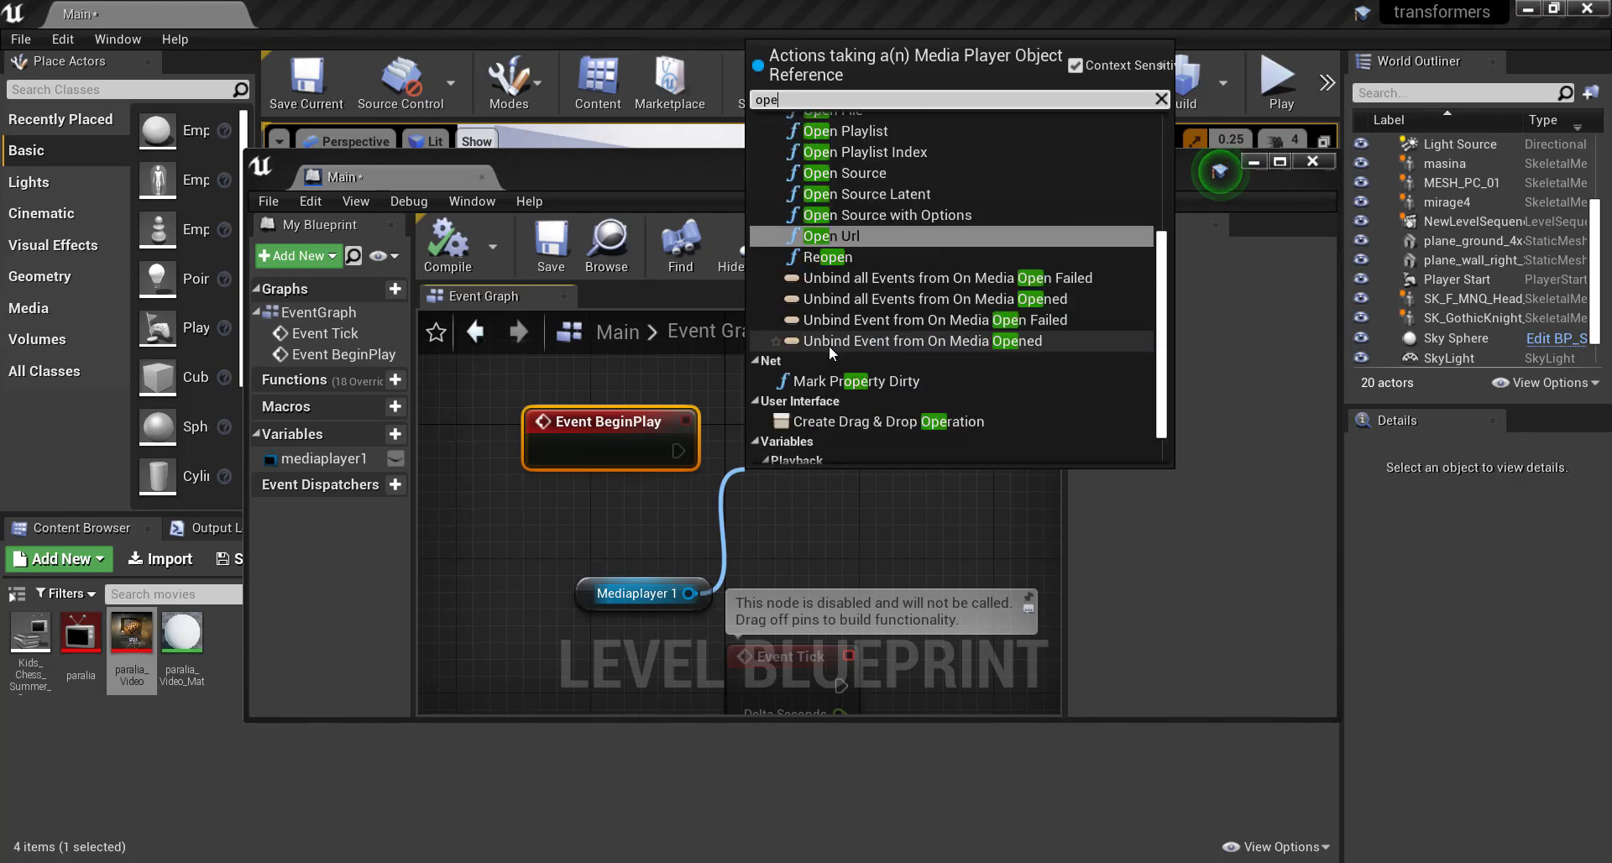
pyautogui.write('ns')
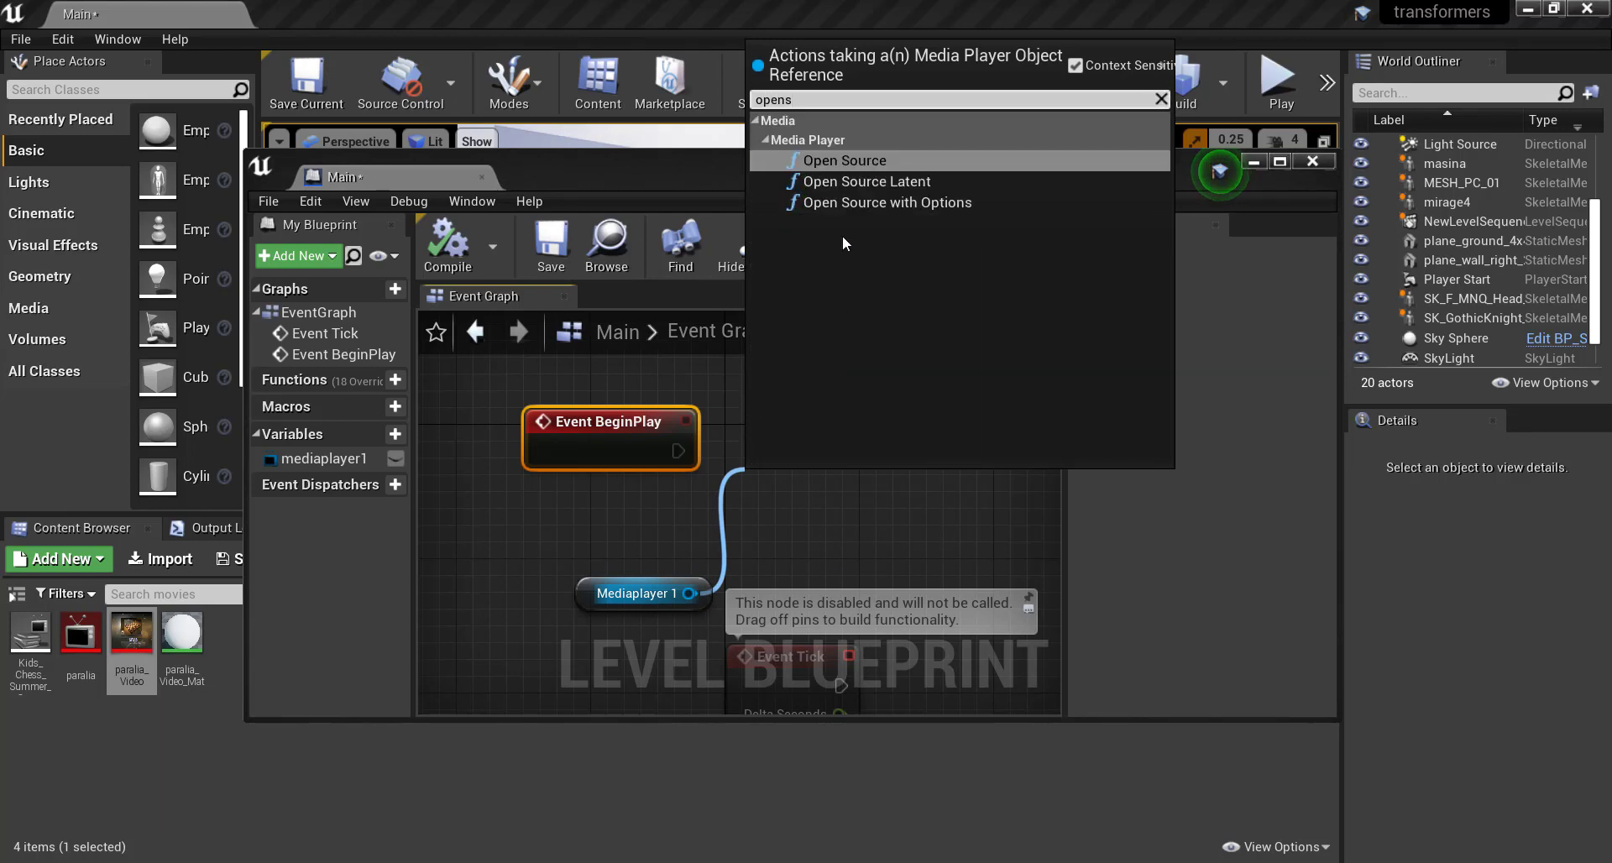
pyautogui.click(874, 165)
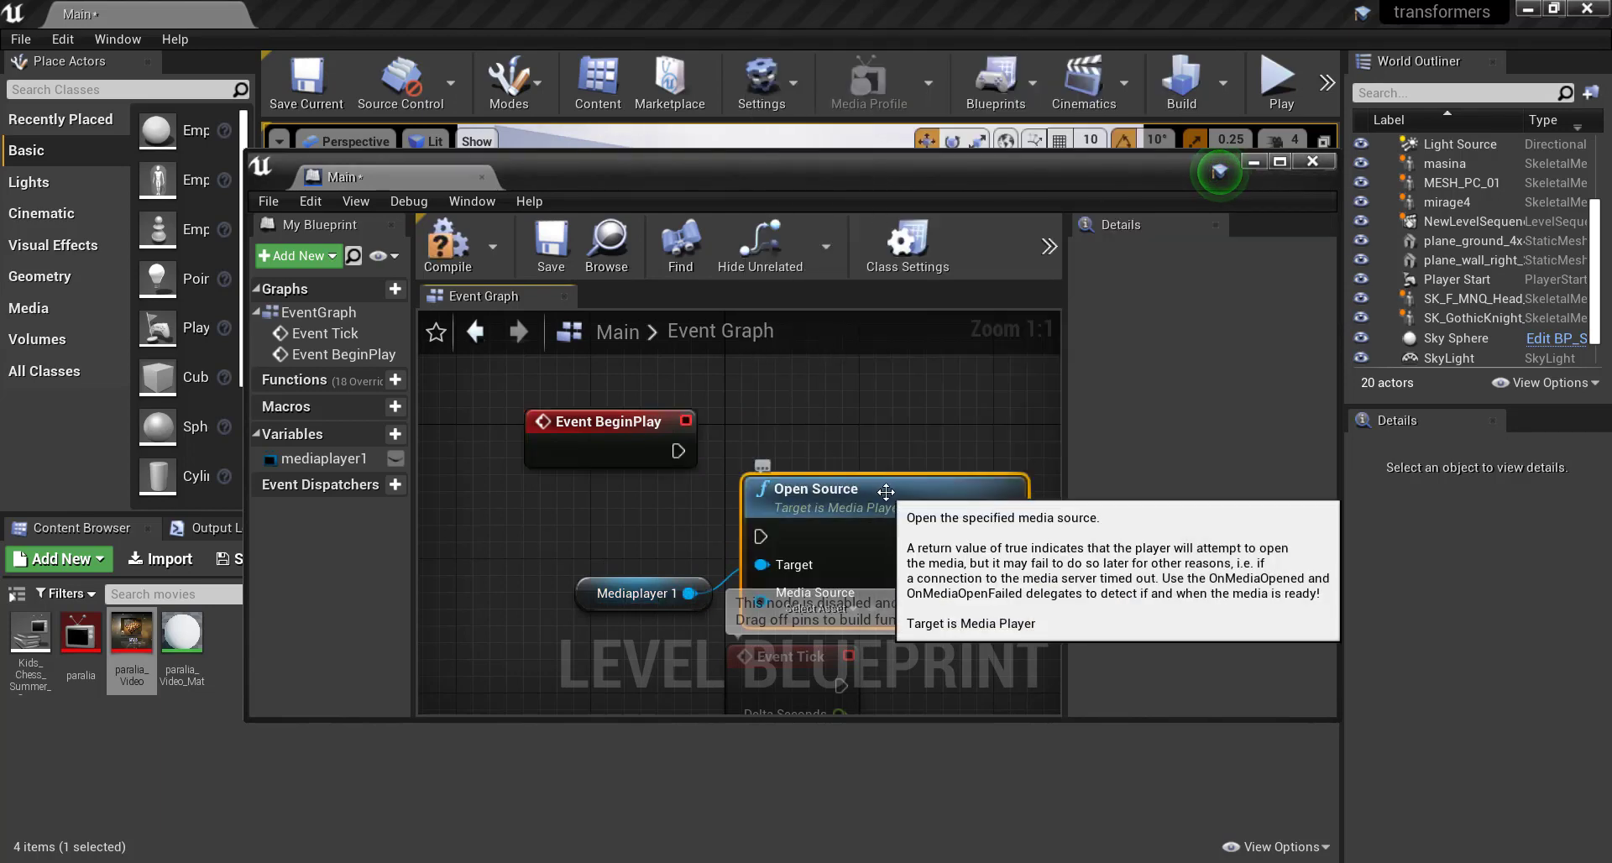
pyautogui.moveTo(882, 492); pyautogui.dragTo(898, 391)
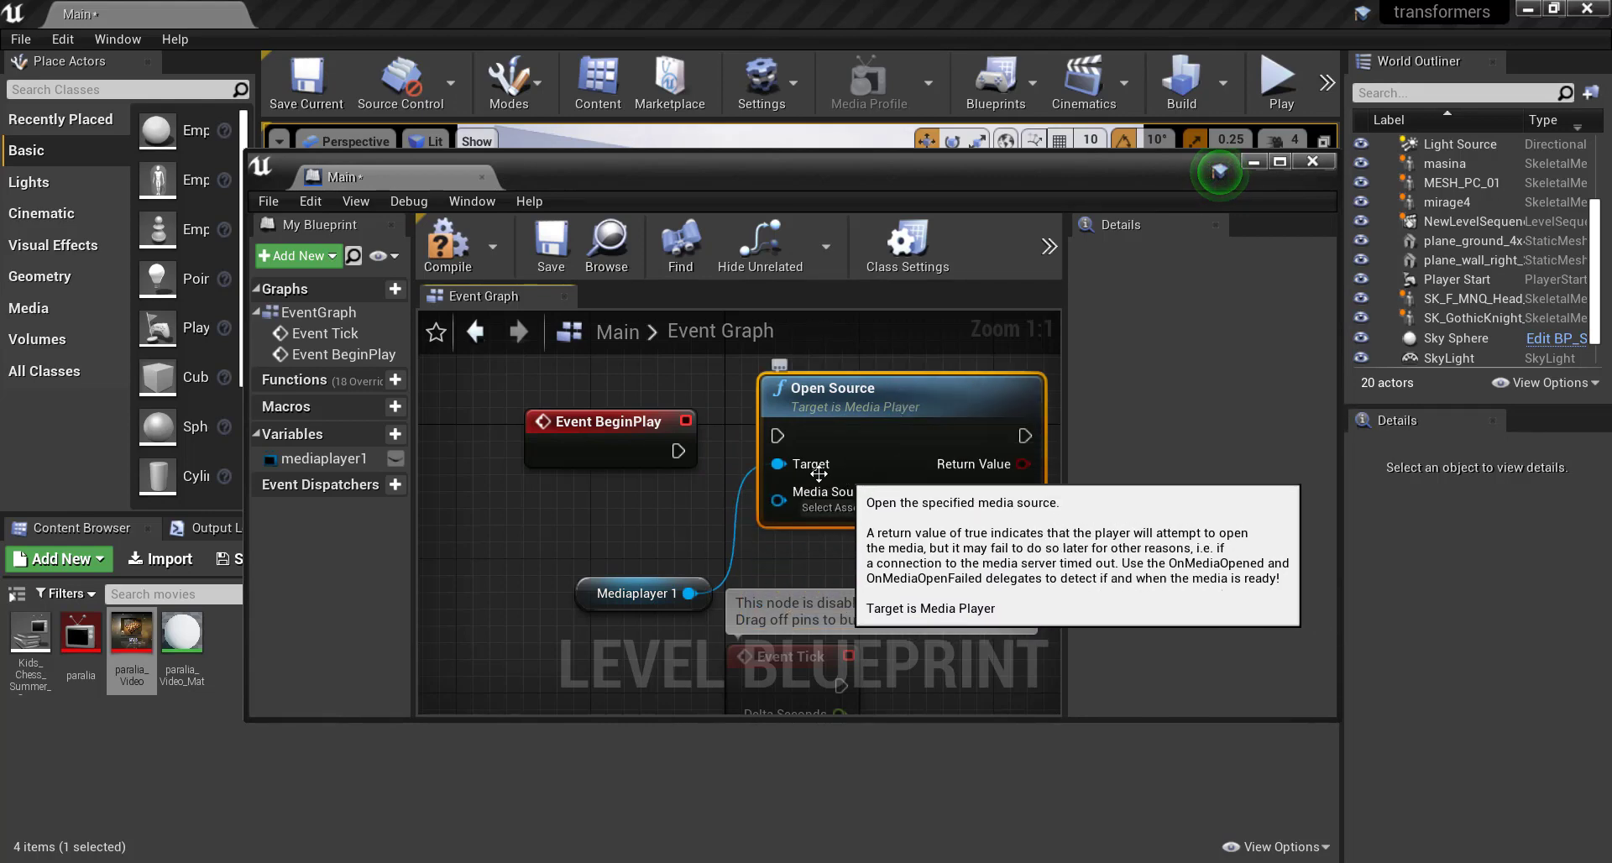
# - Wire BeginPlay into Open Source and set its media source to Kids_Chess_Summer_Camp
pyautogui.moveTo(677, 451); pyautogui.dragTo(777, 435)
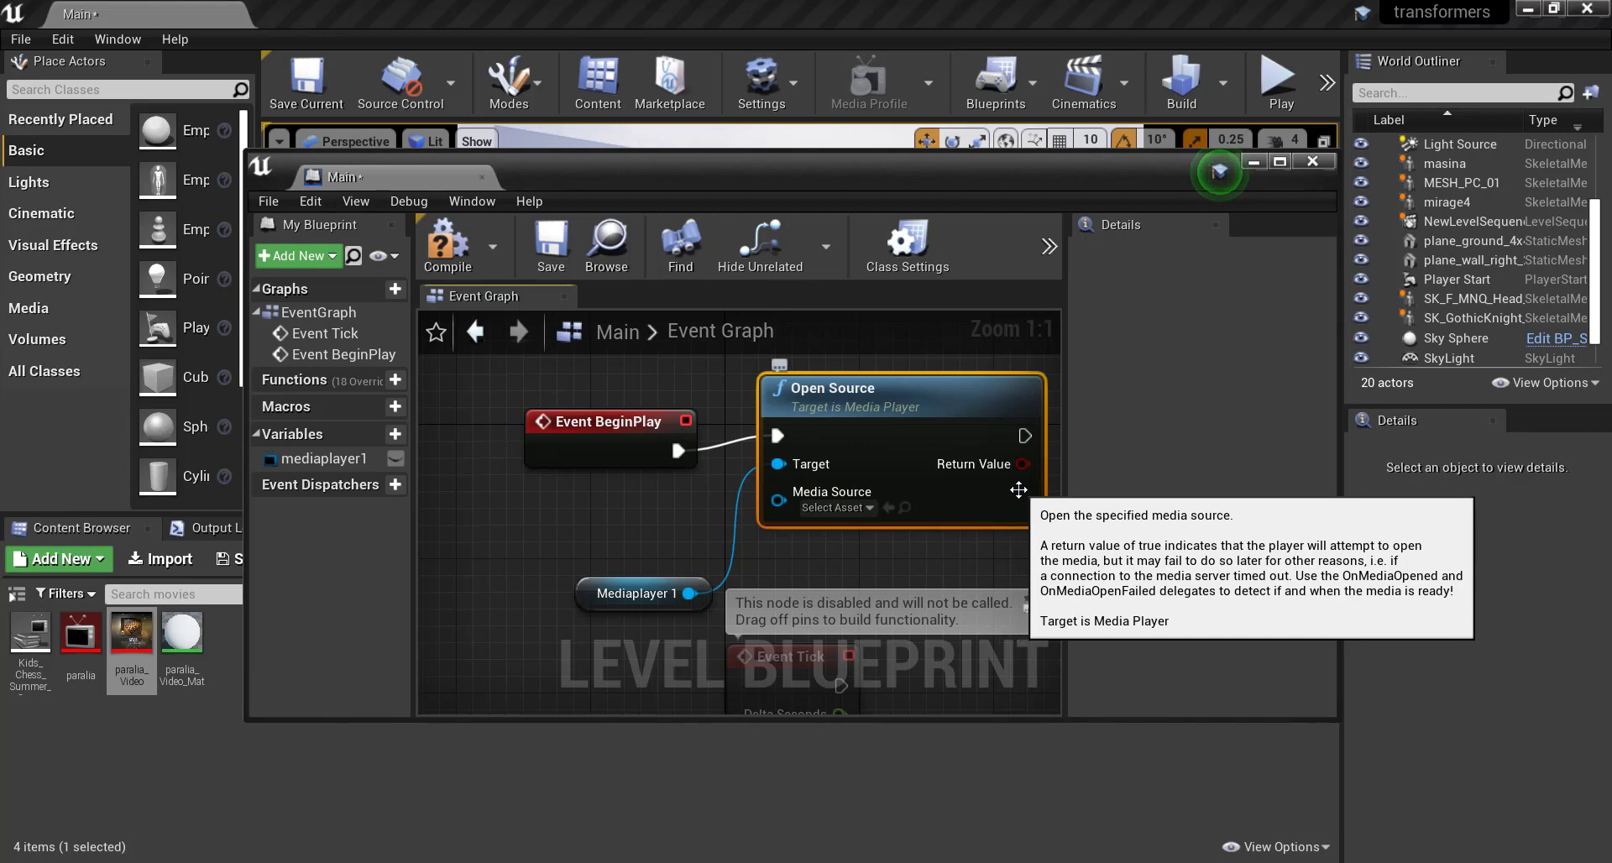
pyautogui.click(836, 507)
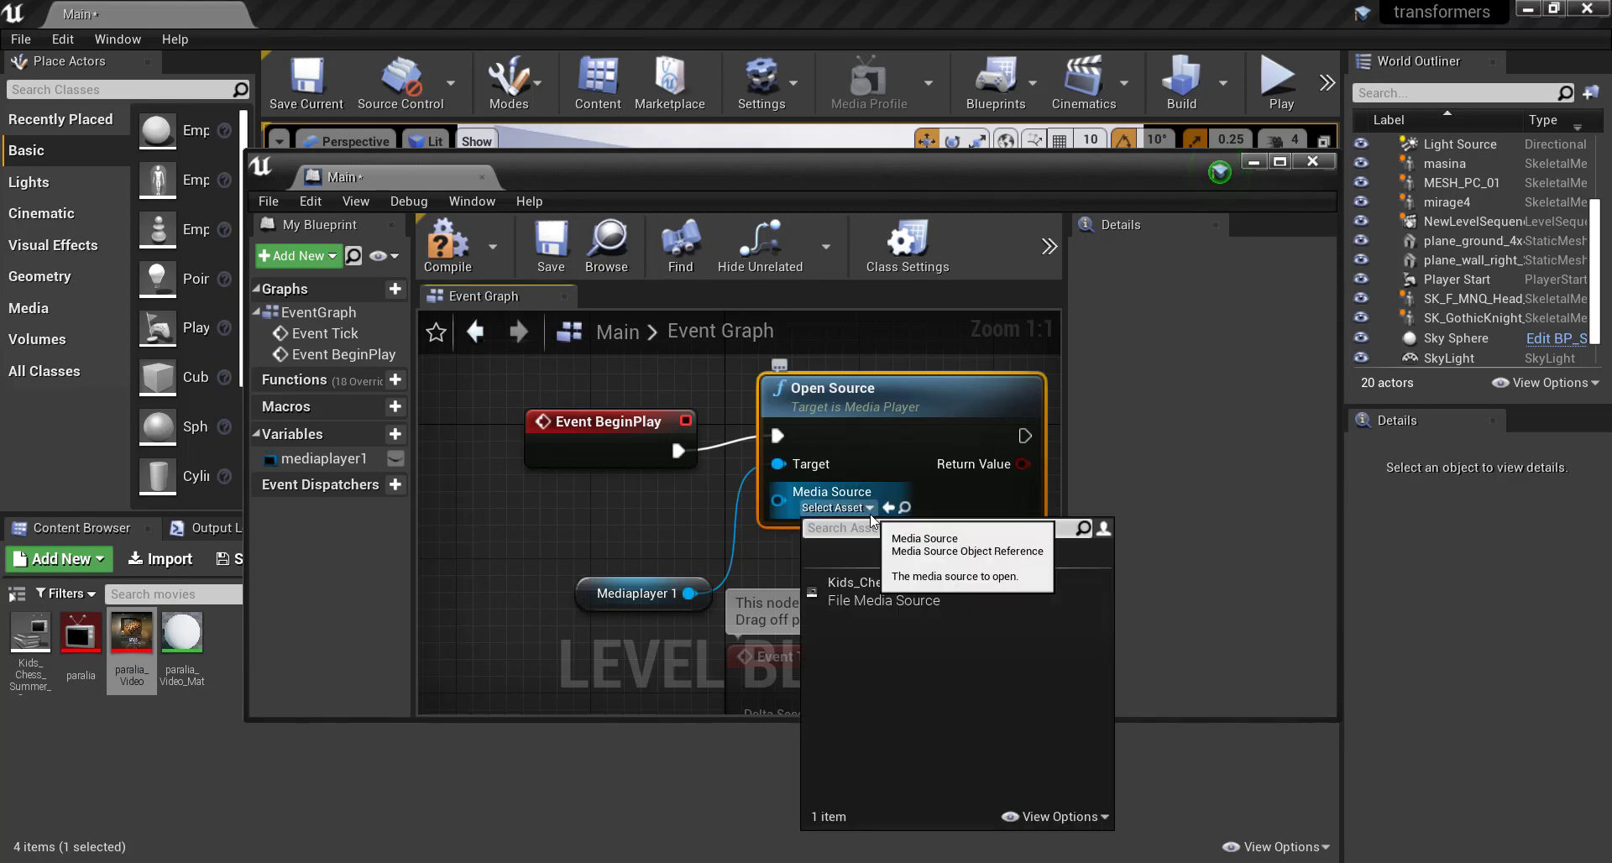
pyautogui.click(905, 591)
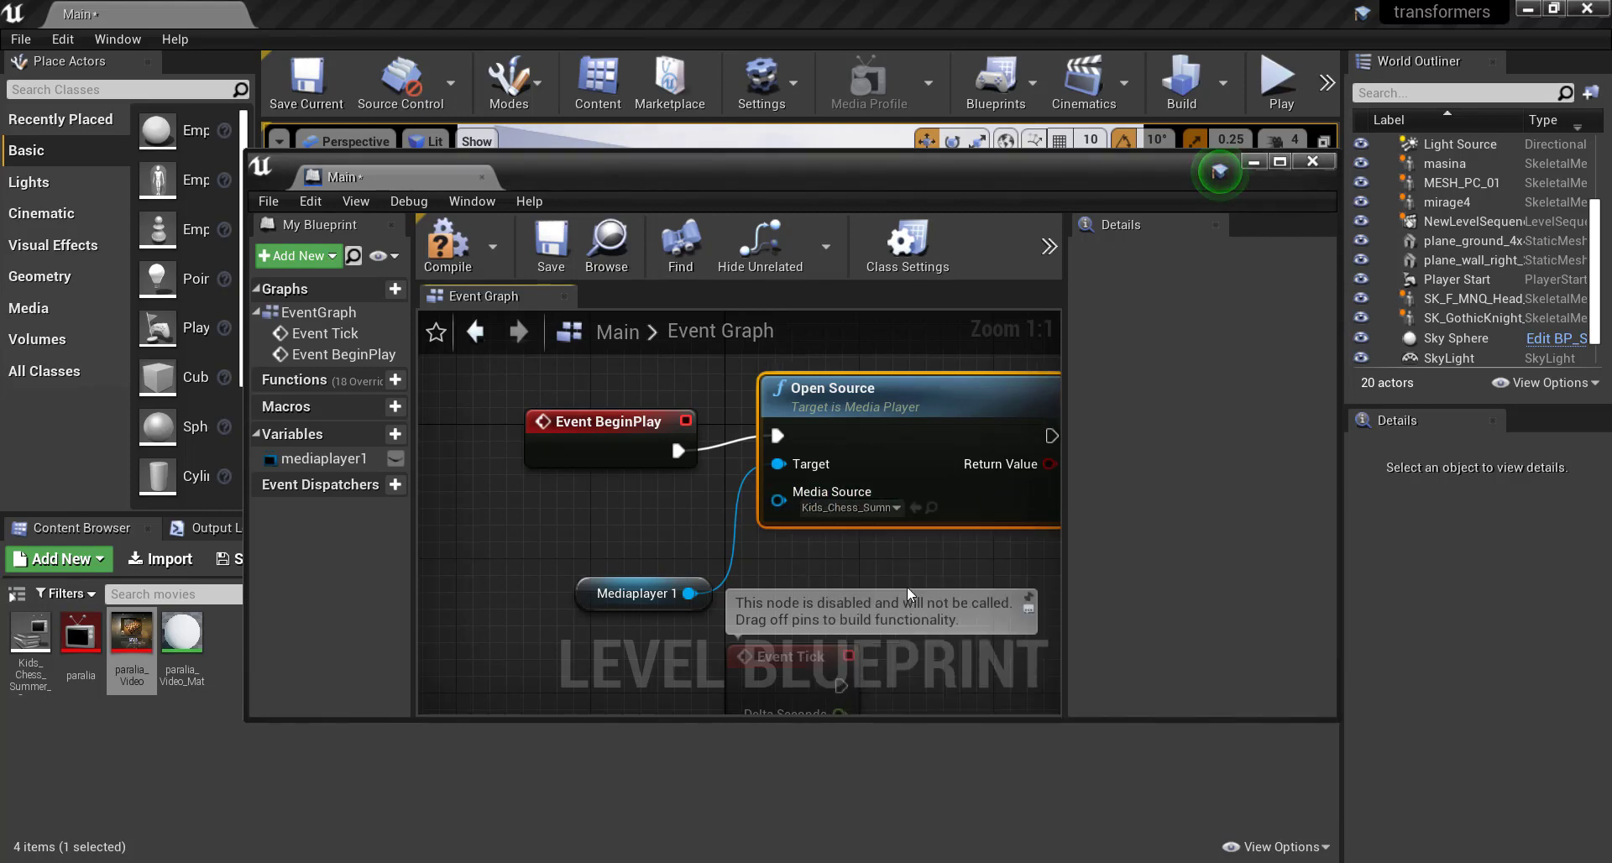
# - Compile and save the Level Blueprint with the Open Source logic, then minimize its window
pyautogui.click(451, 267)
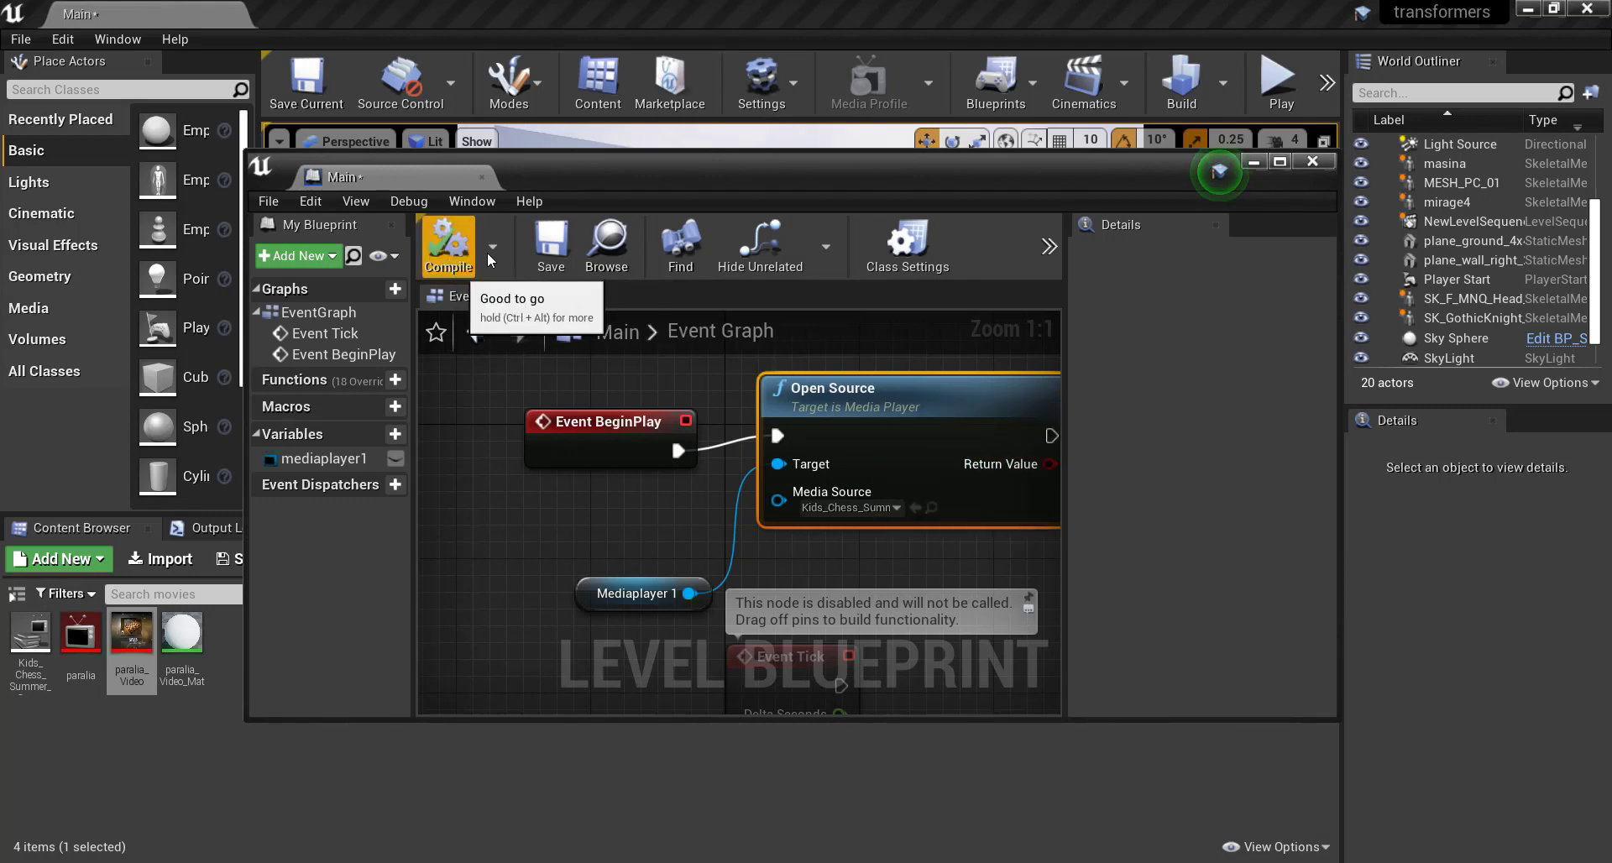
pyautogui.click(567, 254)
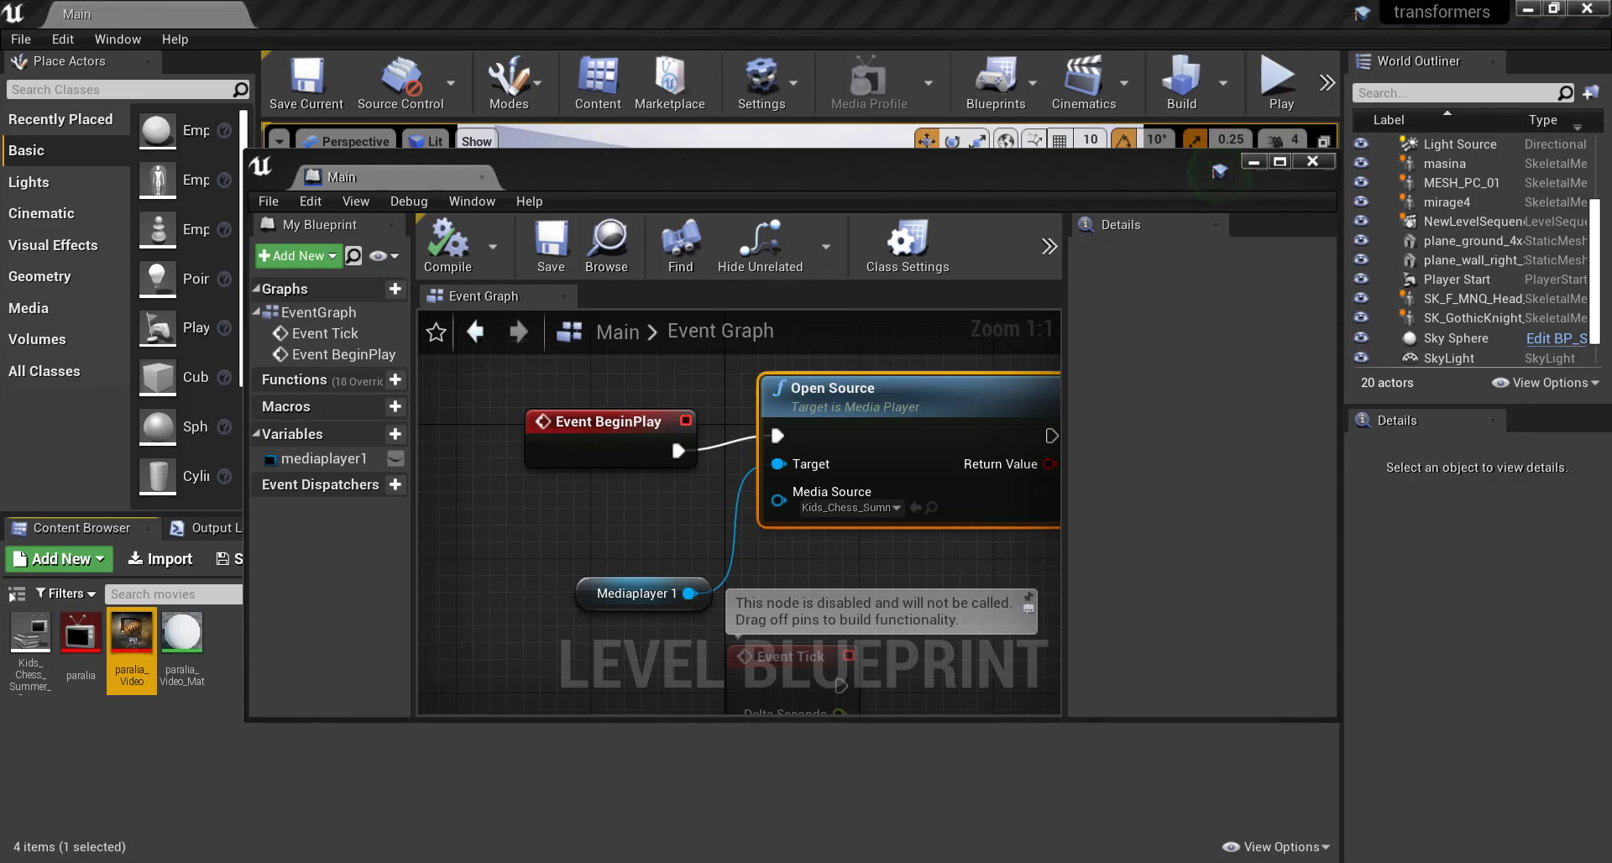
pyautogui.click(1251, 163)
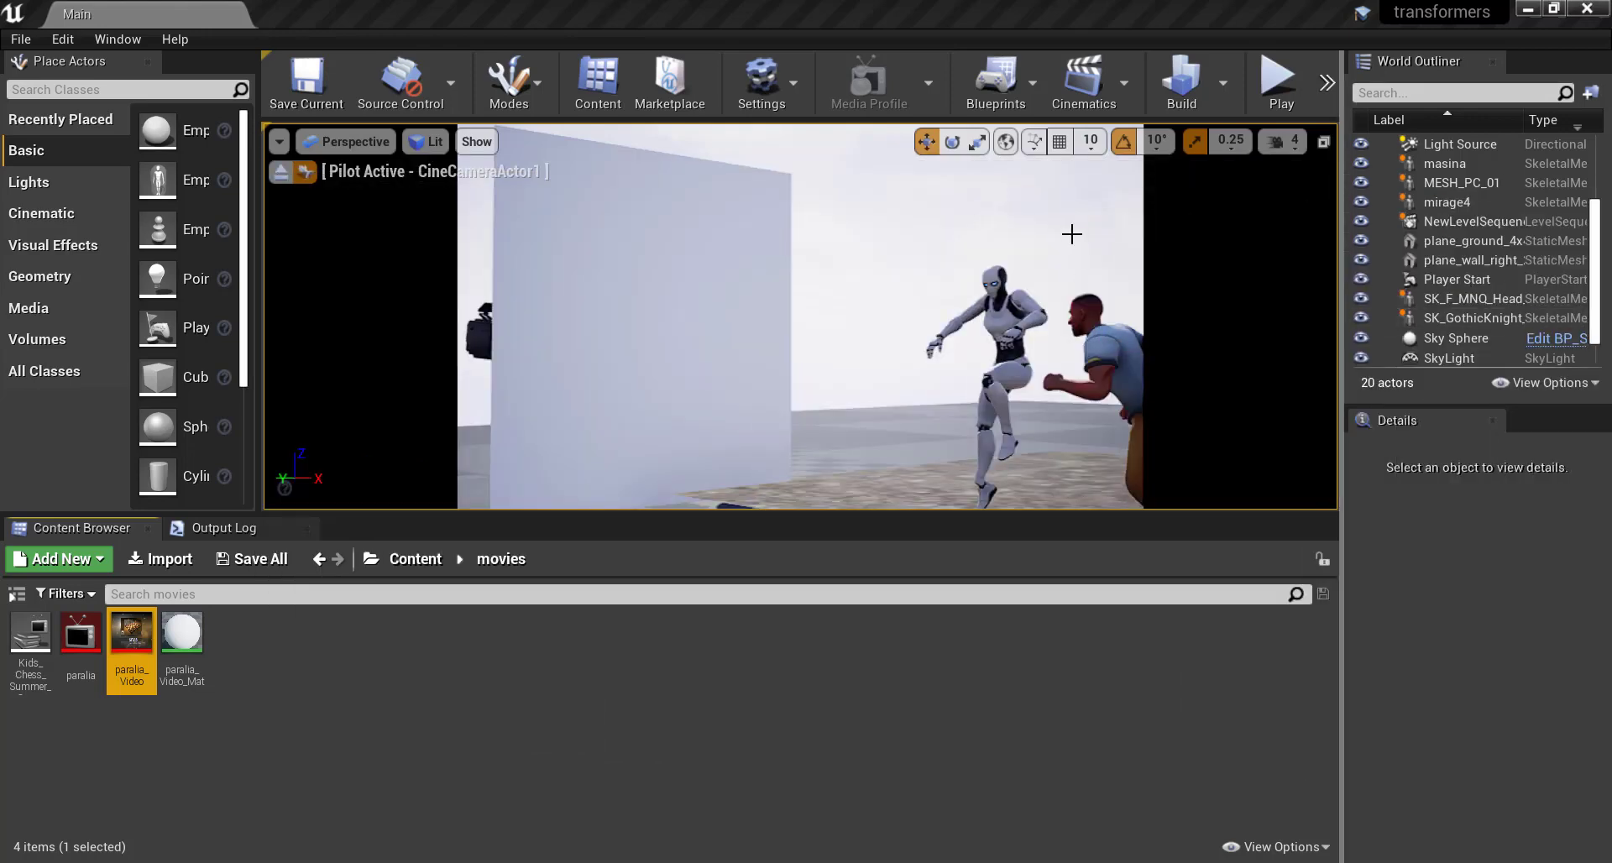
# - Test-play the level, where the wall plane appears dark, then stop the session
pyautogui.click(1282, 103)
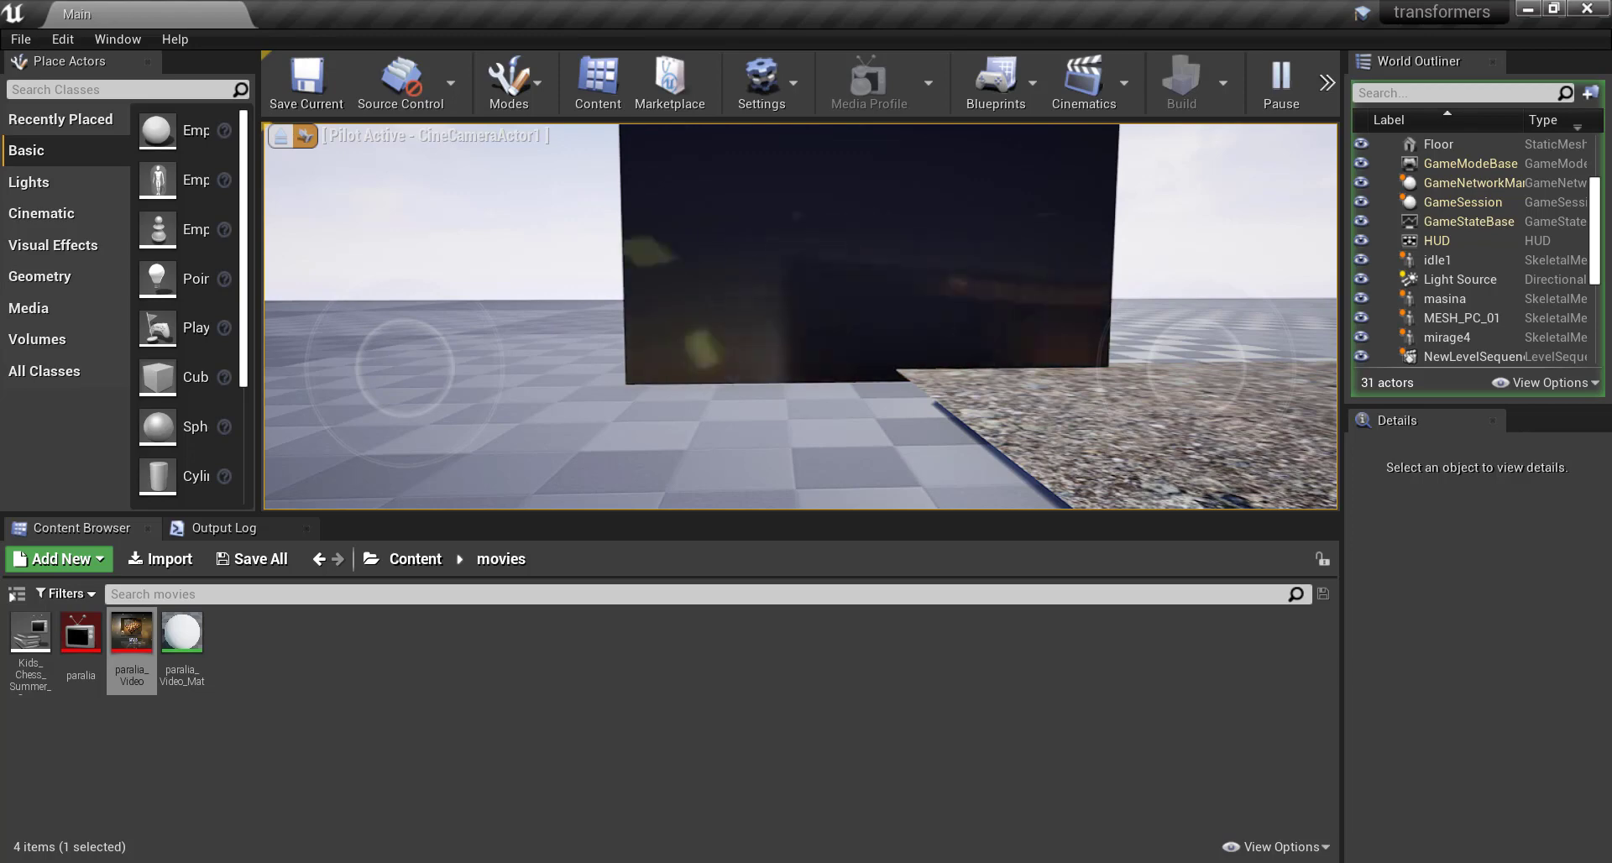
pyautogui.press('Escape')
# - Stretch the plane_wall_right_2x2 wall to Y scale 2.0 and start a new test play
pyautogui.click(638, 259)
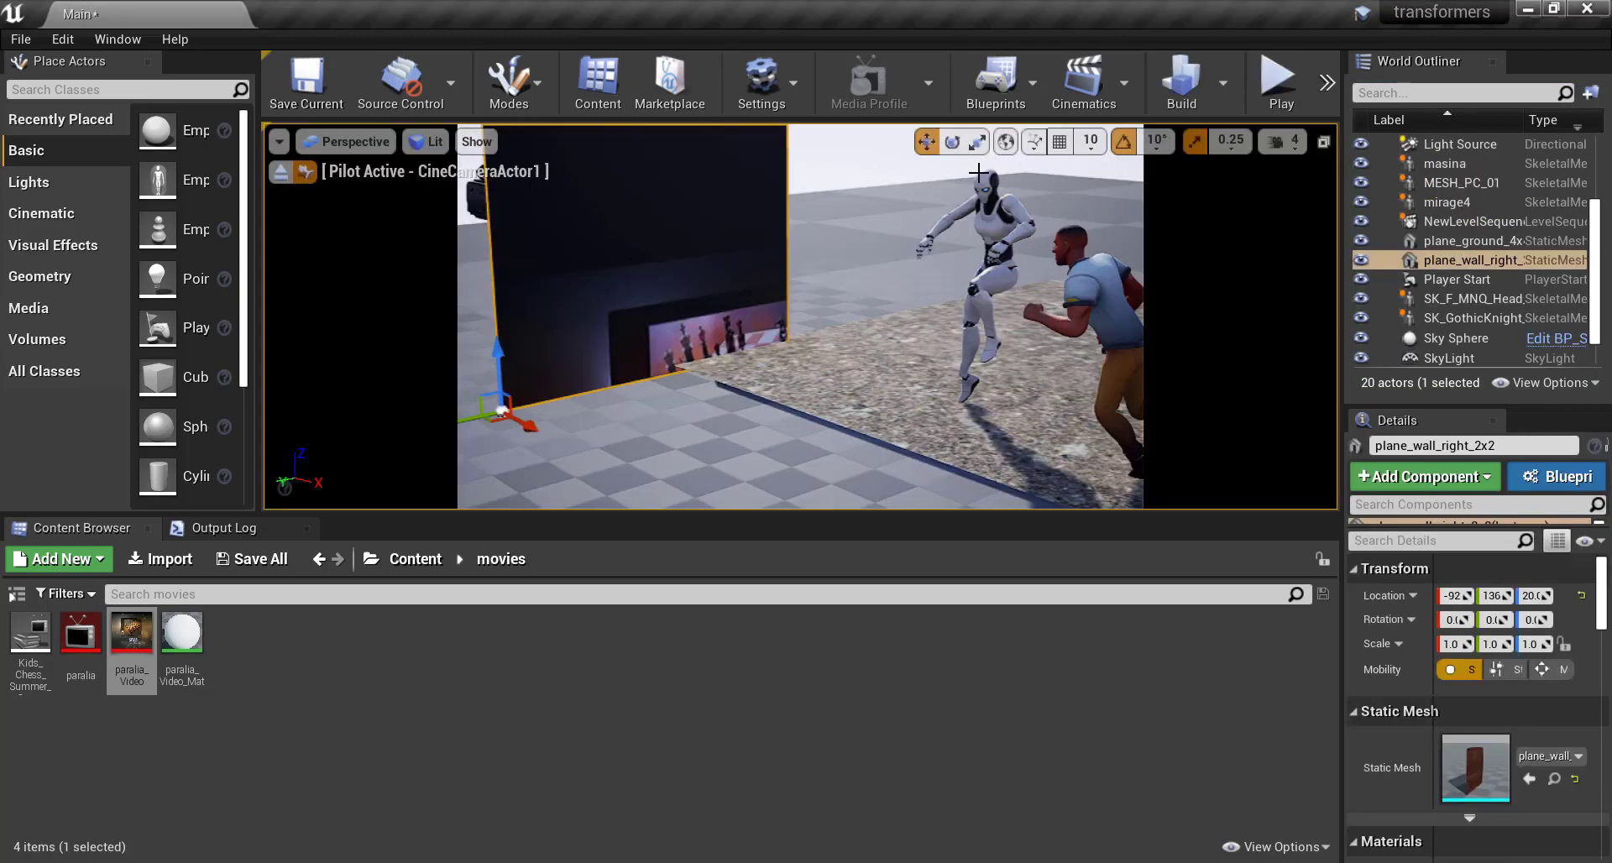
pyautogui.click(978, 143)
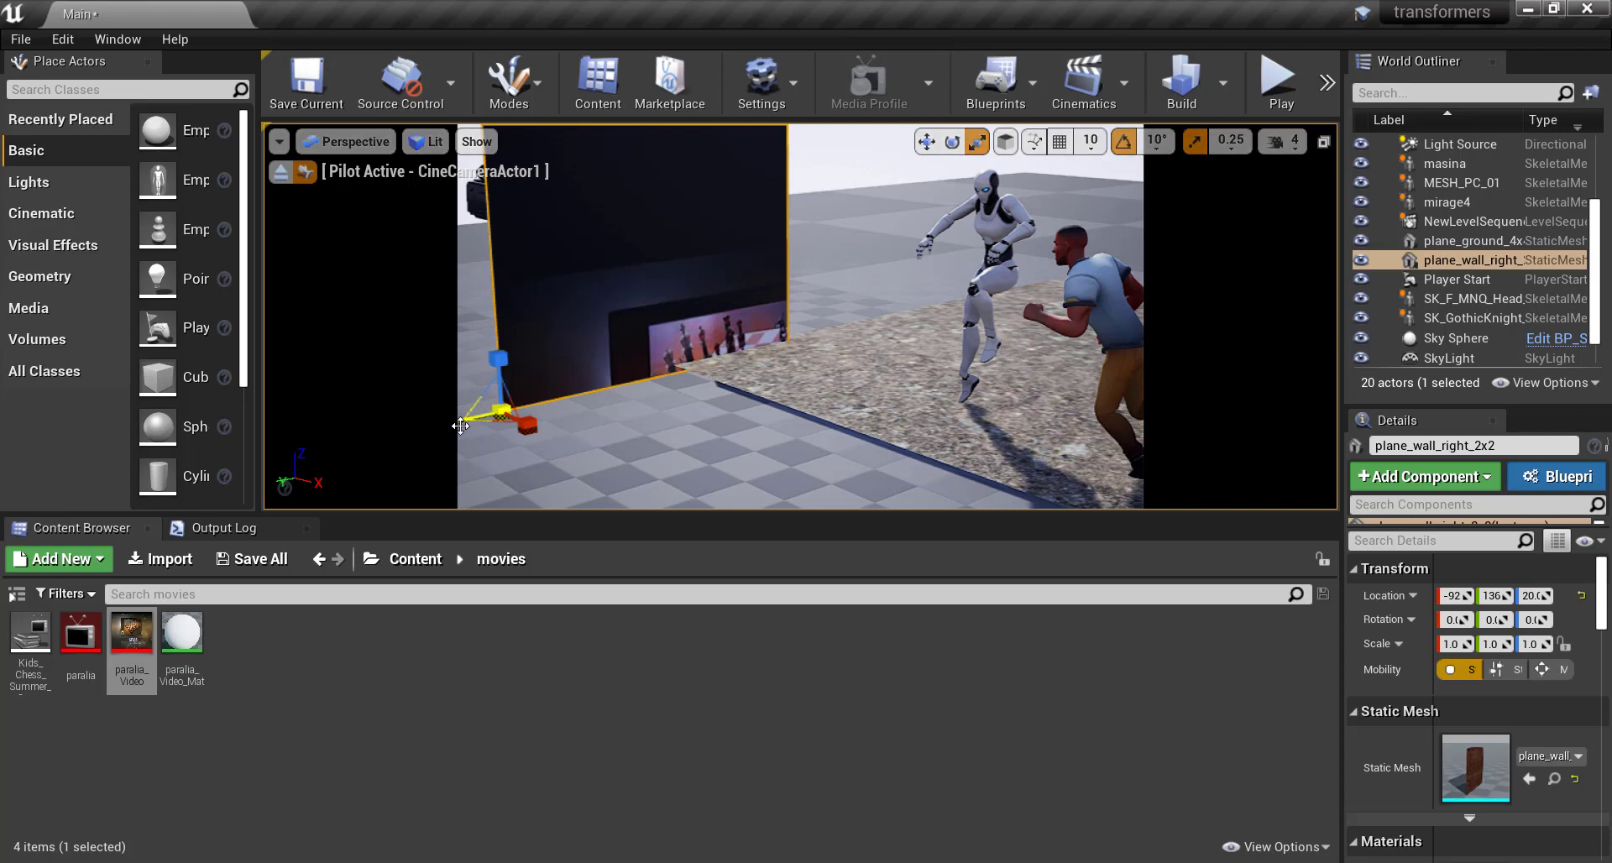
pyautogui.moveTo(462, 431); pyautogui.dragTo(537, 416)
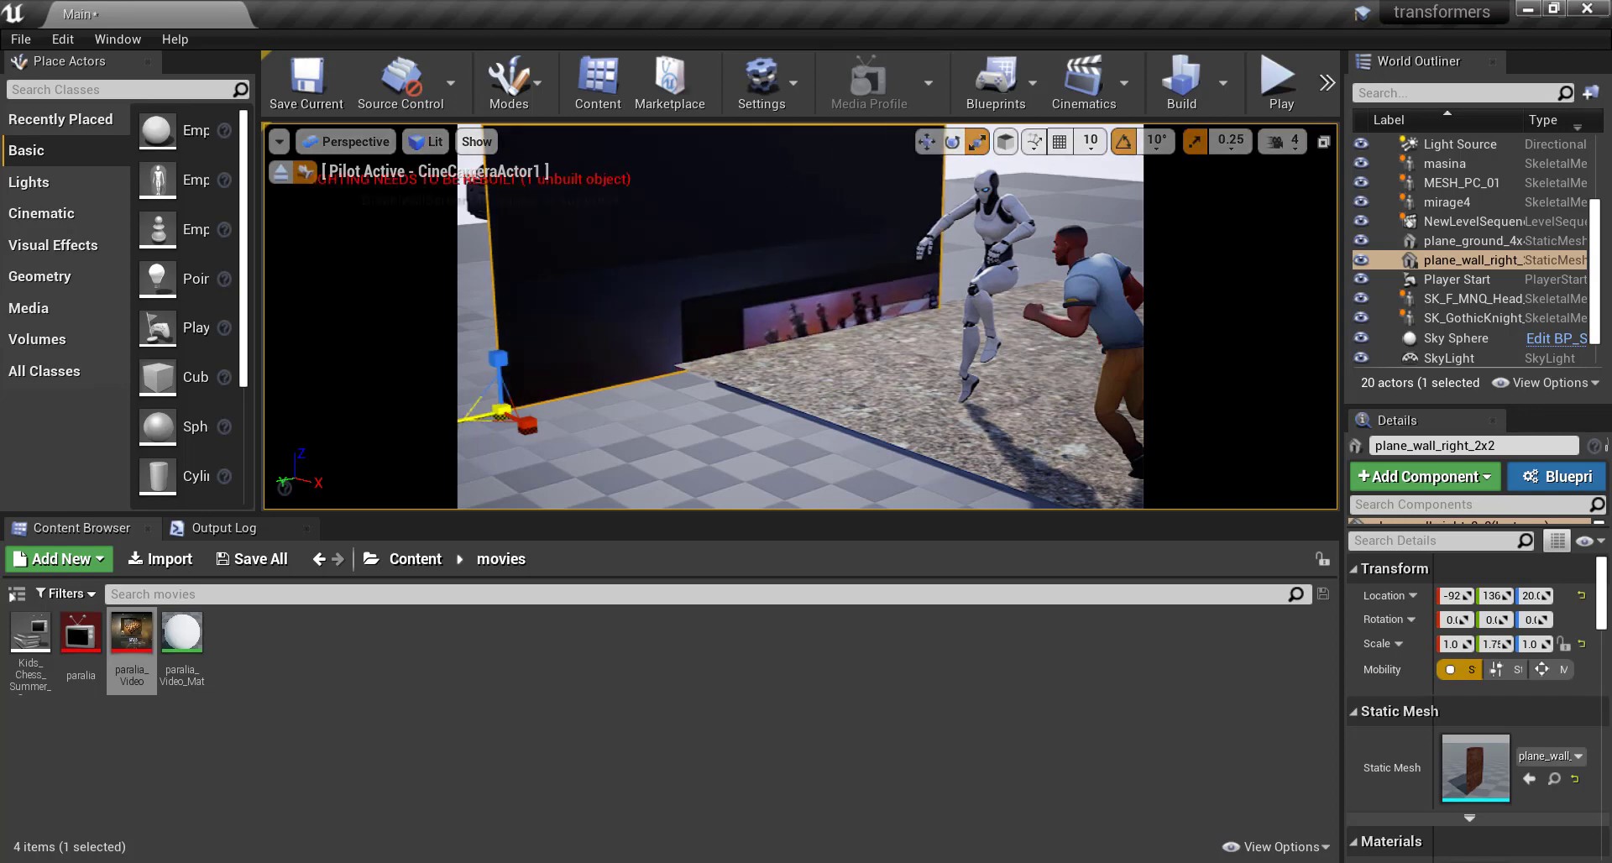
pyautogui.scroll(-2, 601, 336)
pyautogui.scroll(-2, 605, 339)
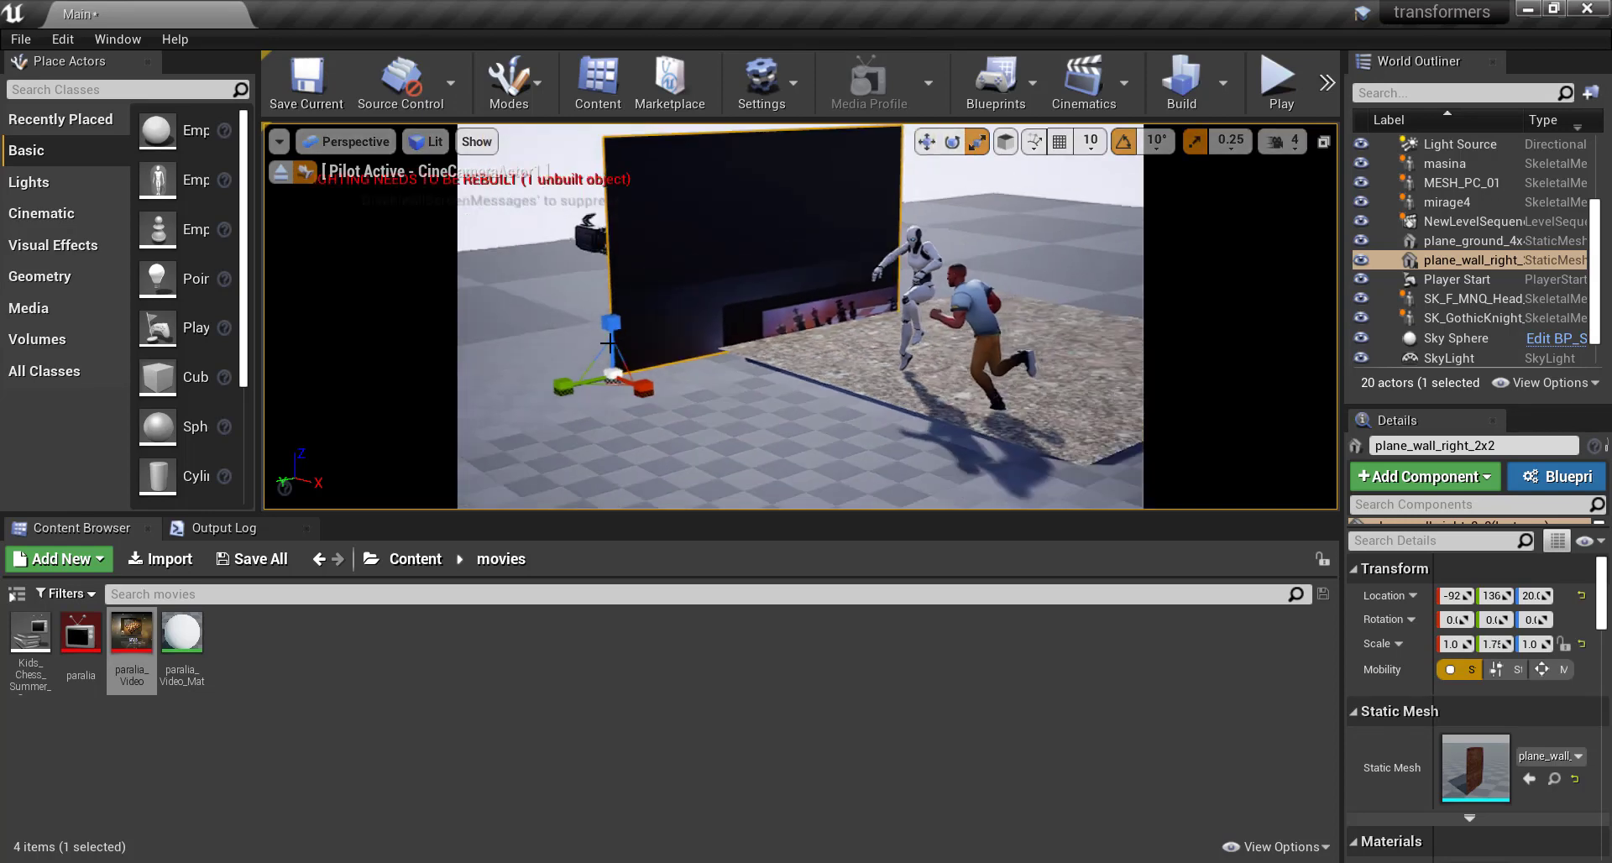
pyautogui.scroll(-2, 610, 343)
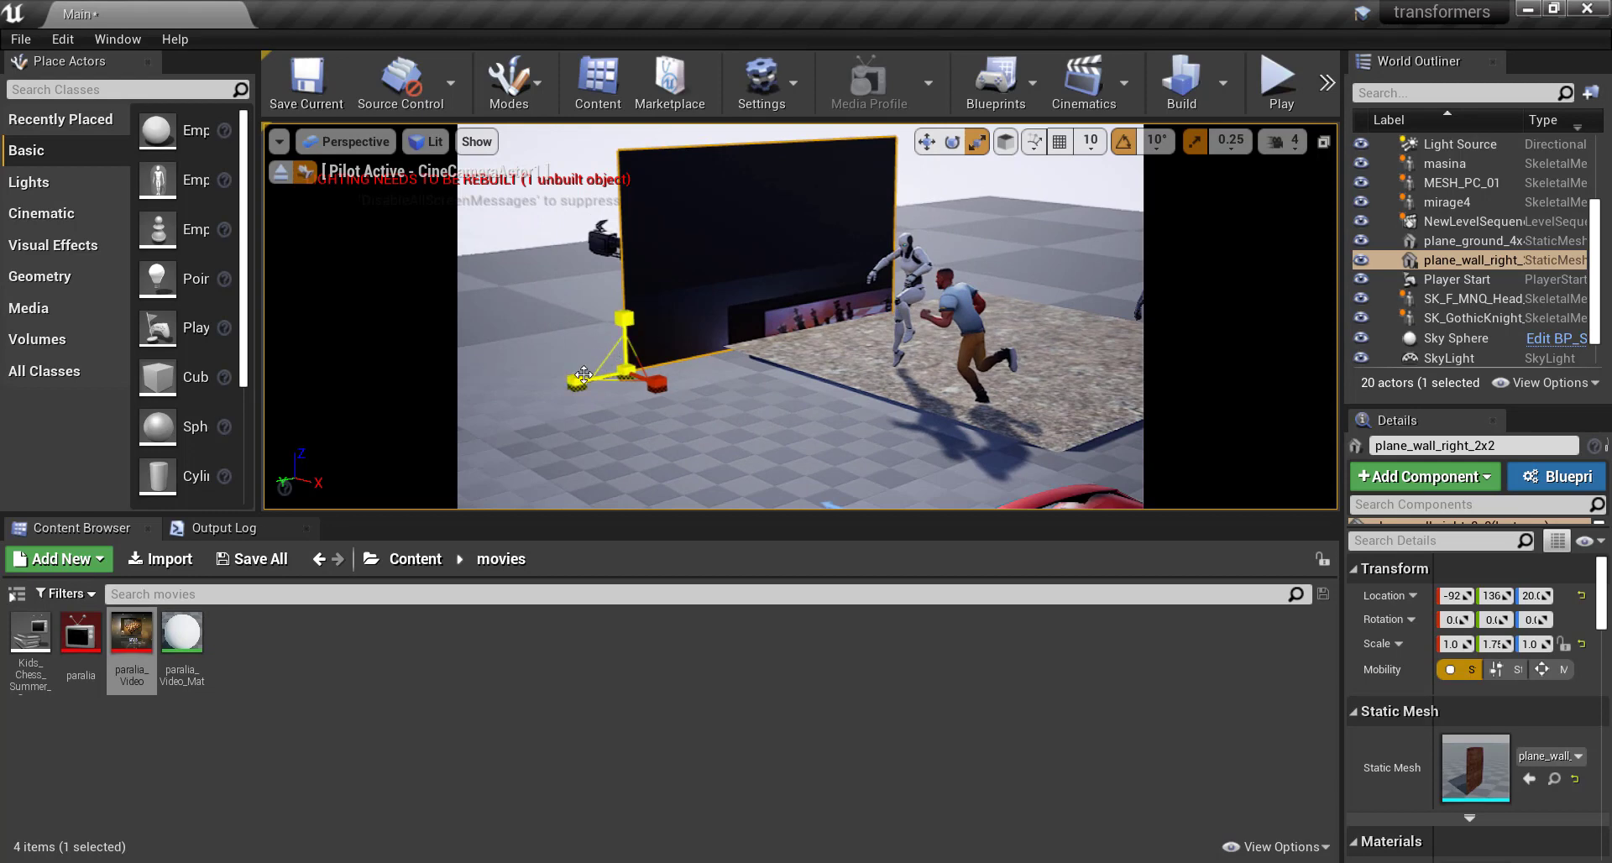
pyautogui.moveTo(570, 387); pyautogui.dragTo(587, 386)
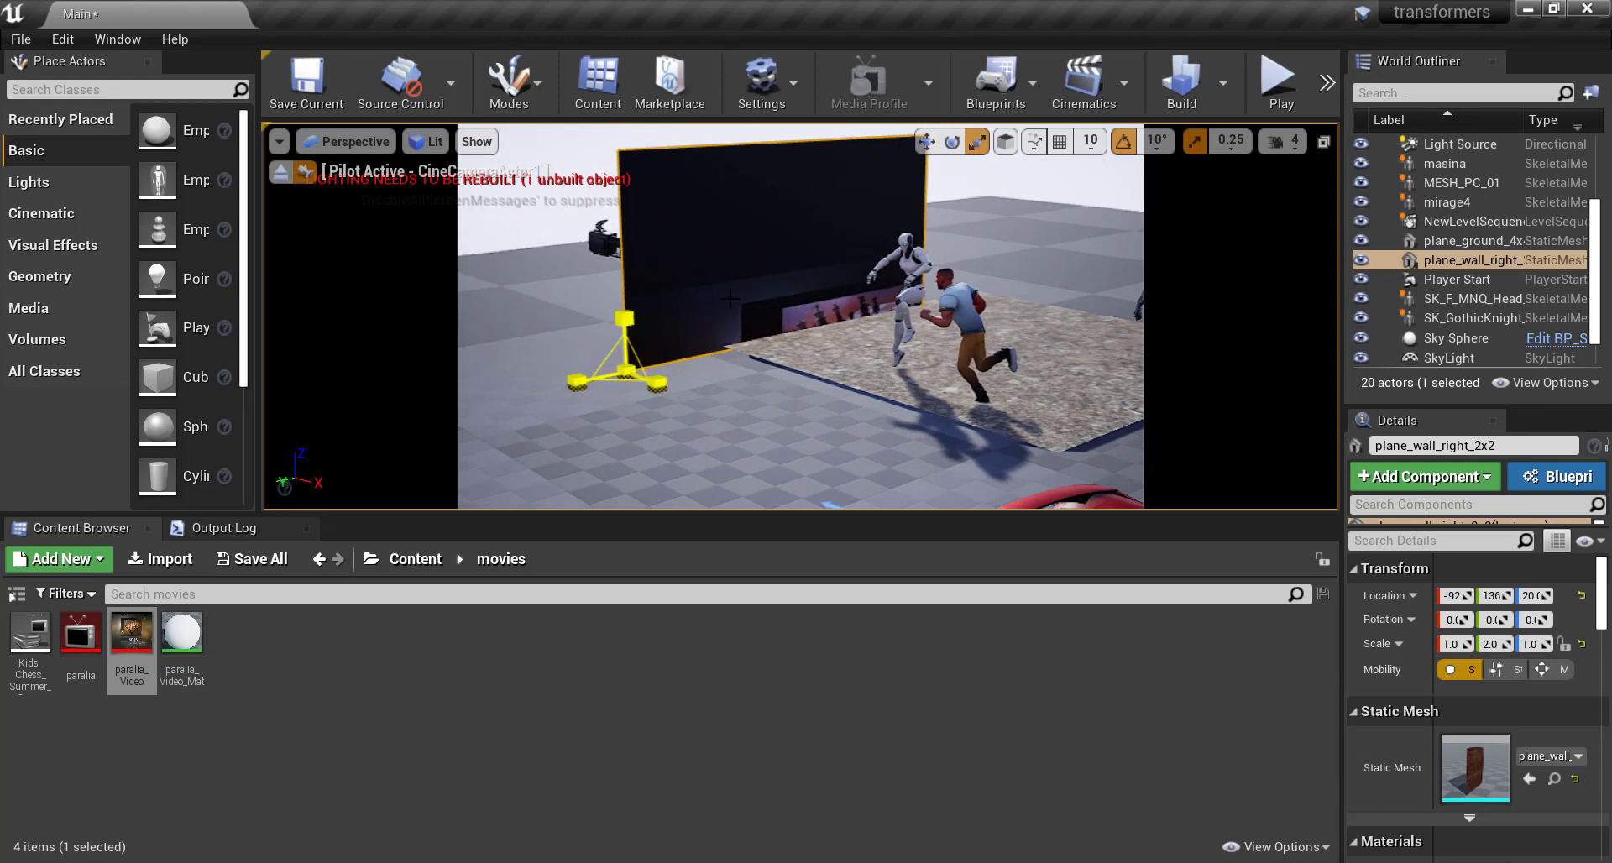
pyautogui.click(1298, 67)
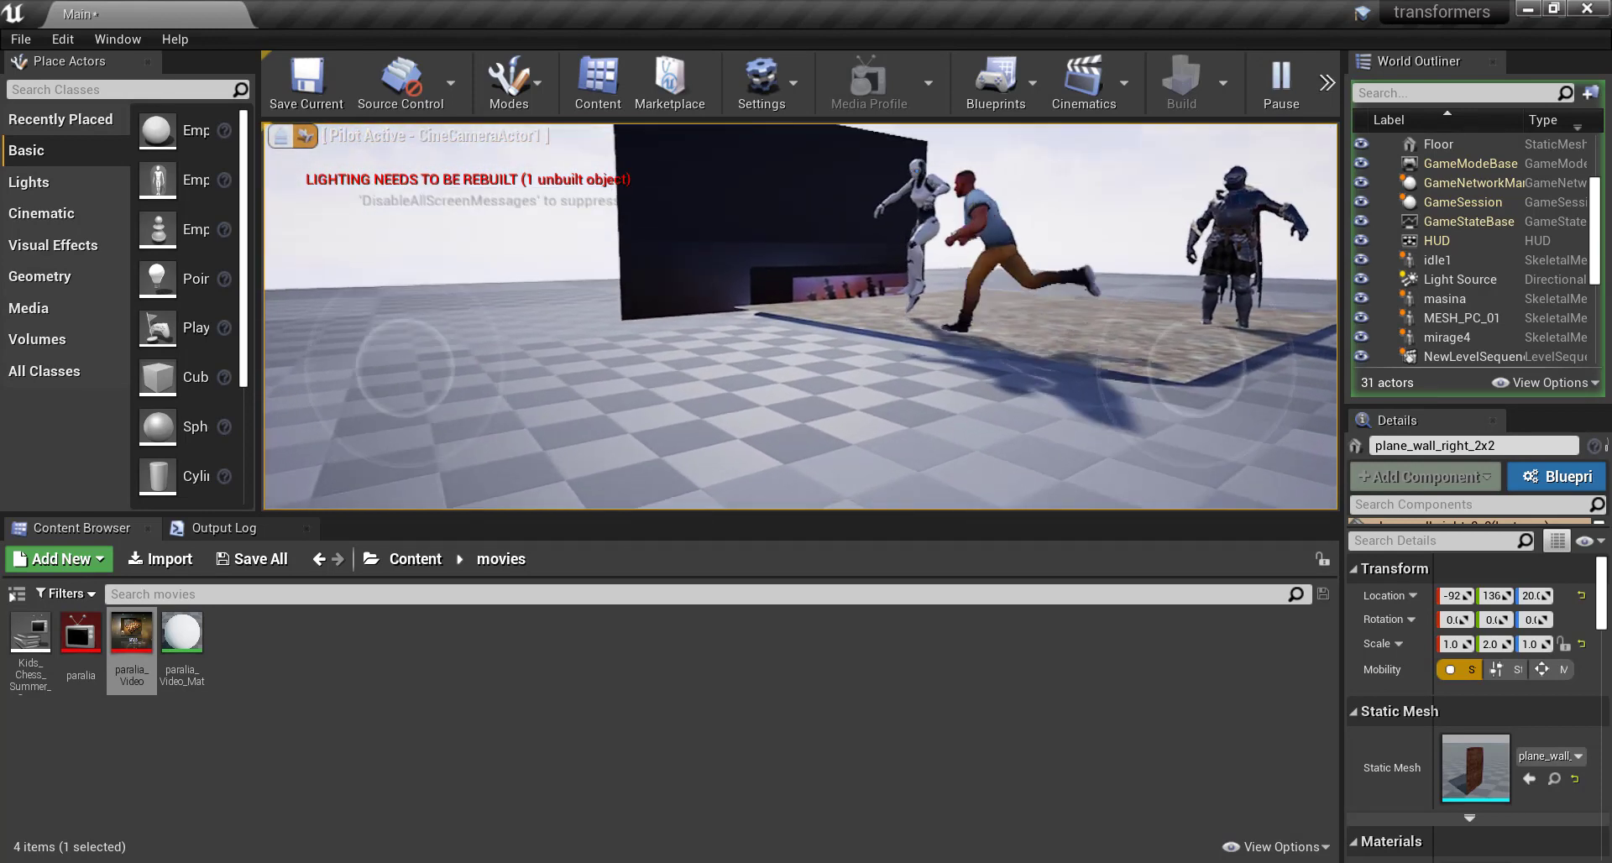
# - End the test play and delete the plane_wall_right_2x2 wall, leaving 19 actors
pyautogui.press('Escape')
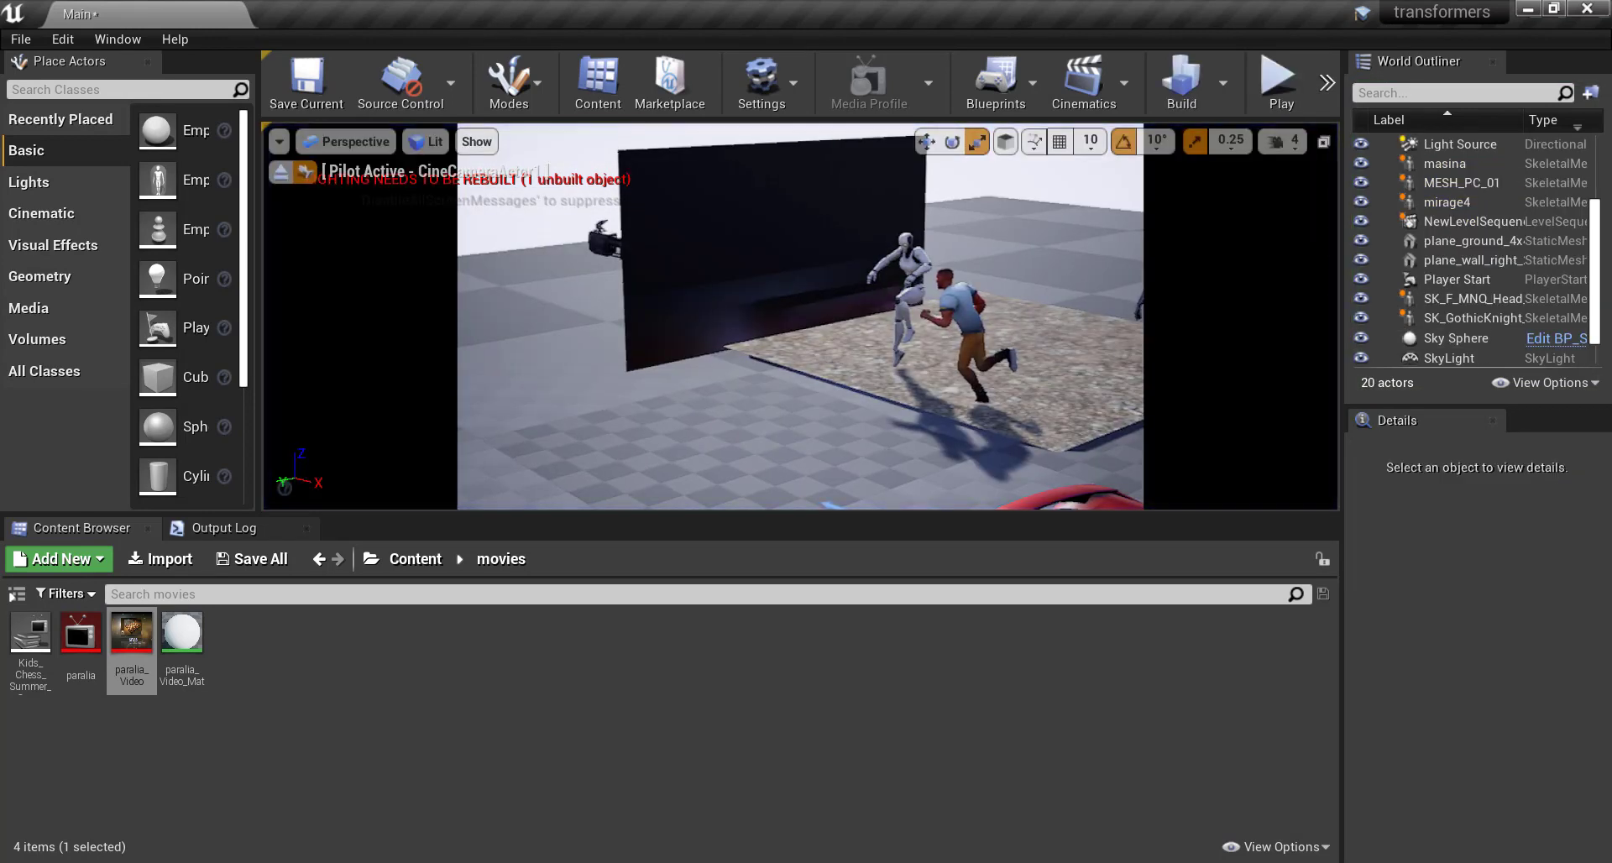
pyautogui.click(756, 252)
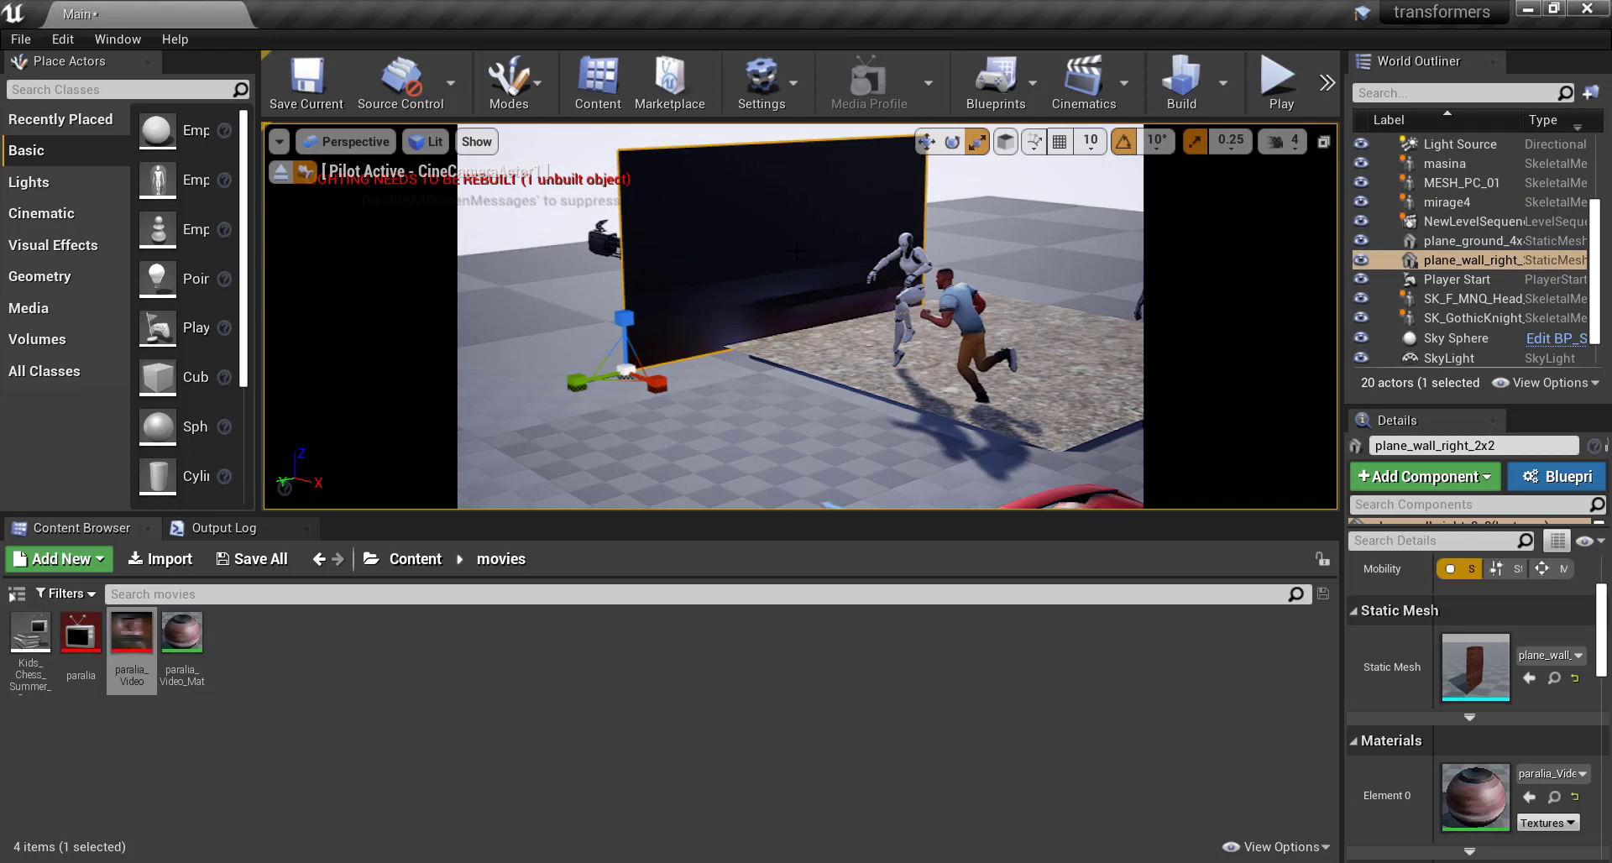
pyautogui.press('Delete')
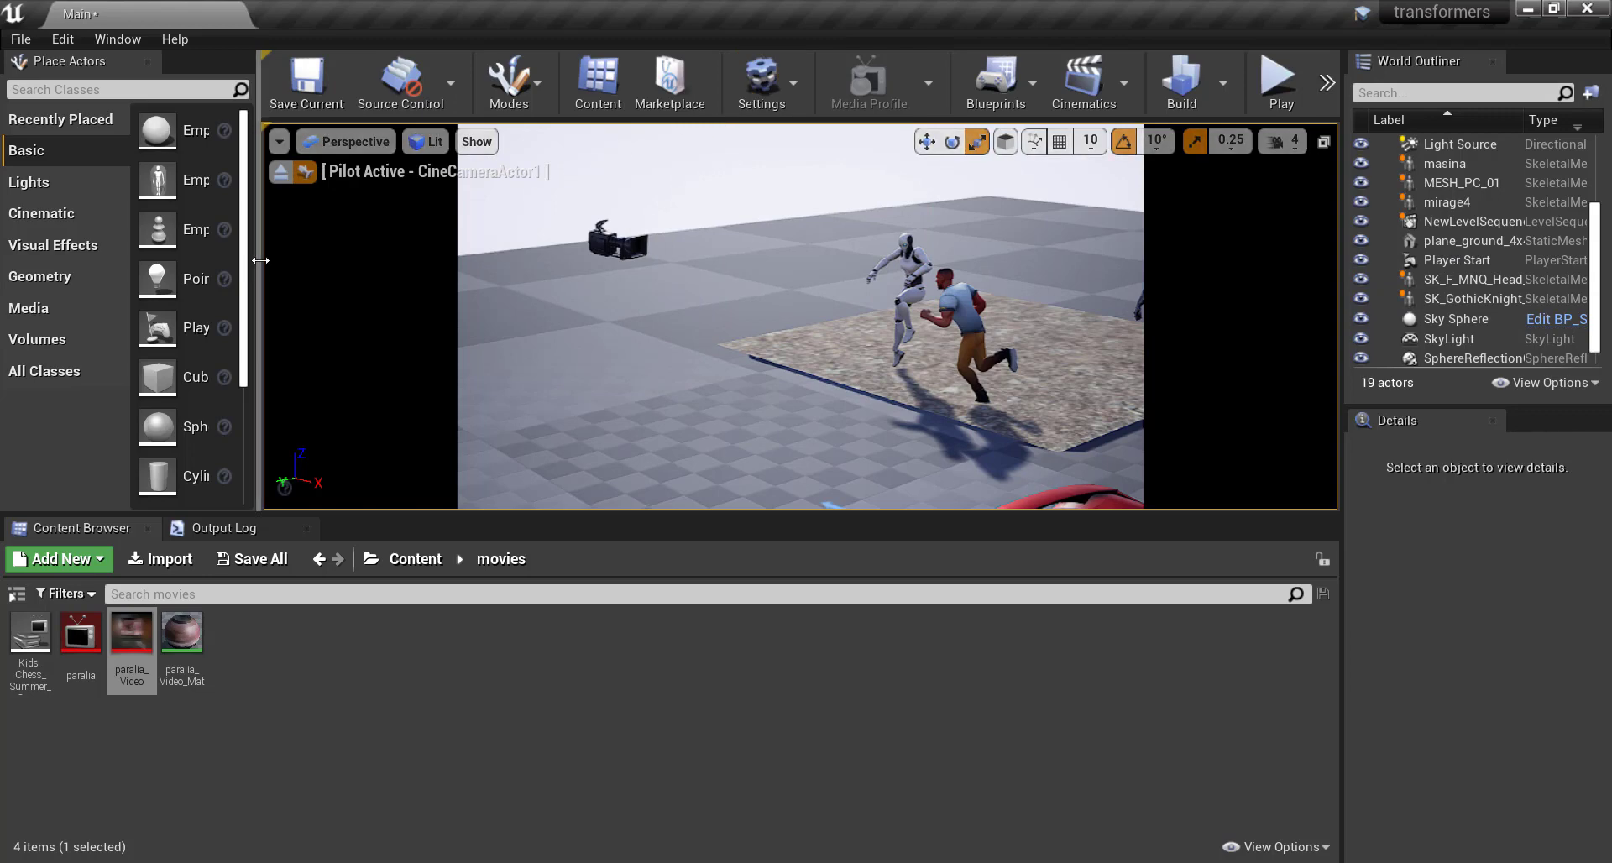
# - Place a new Plane from Place Actors into the level and scale it up
pyautogui.moveTo(259, 261); pyautogui.dragTo(320, 262)
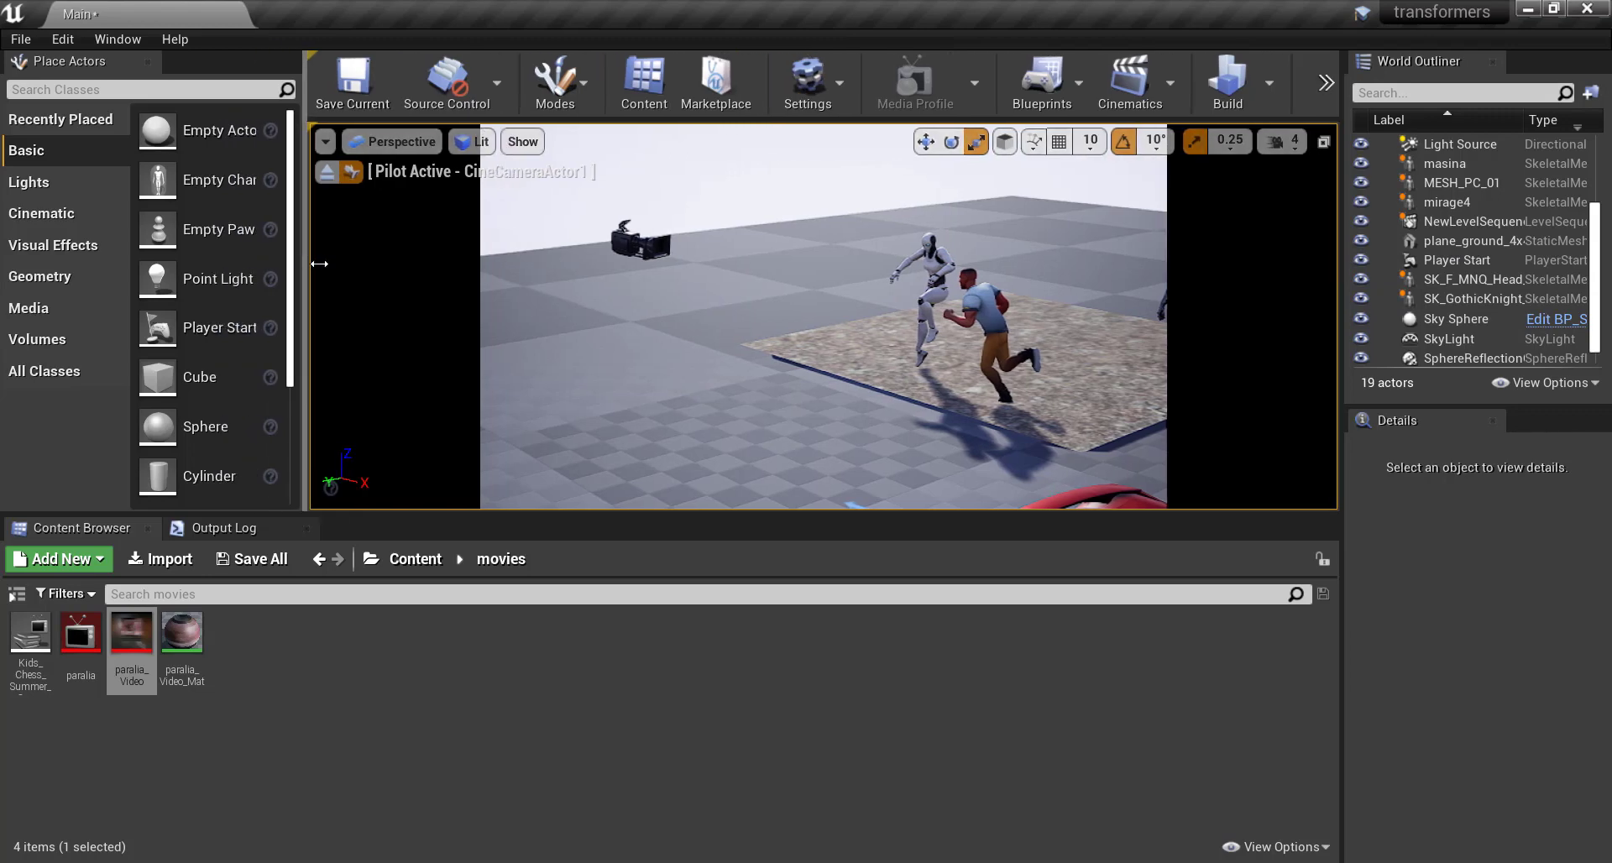
pyautogui.scroll(-1, 242, 350)
pyautogui.scroll(-2, 243, 350)
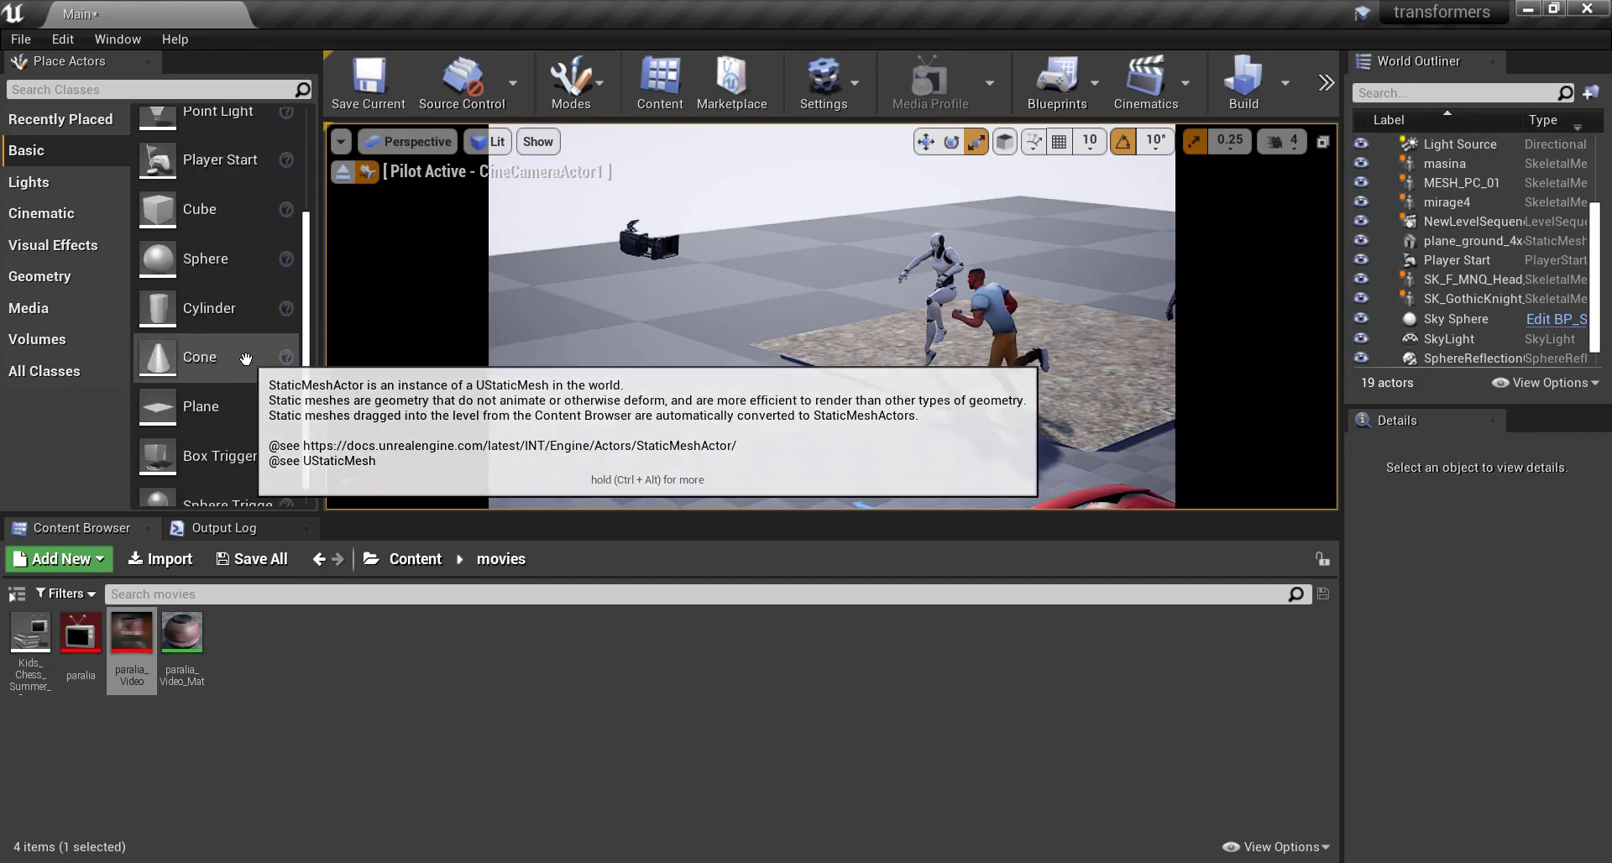
pyautogui.moveTo(252, 405); pyautogui.dragTo(713, 329)
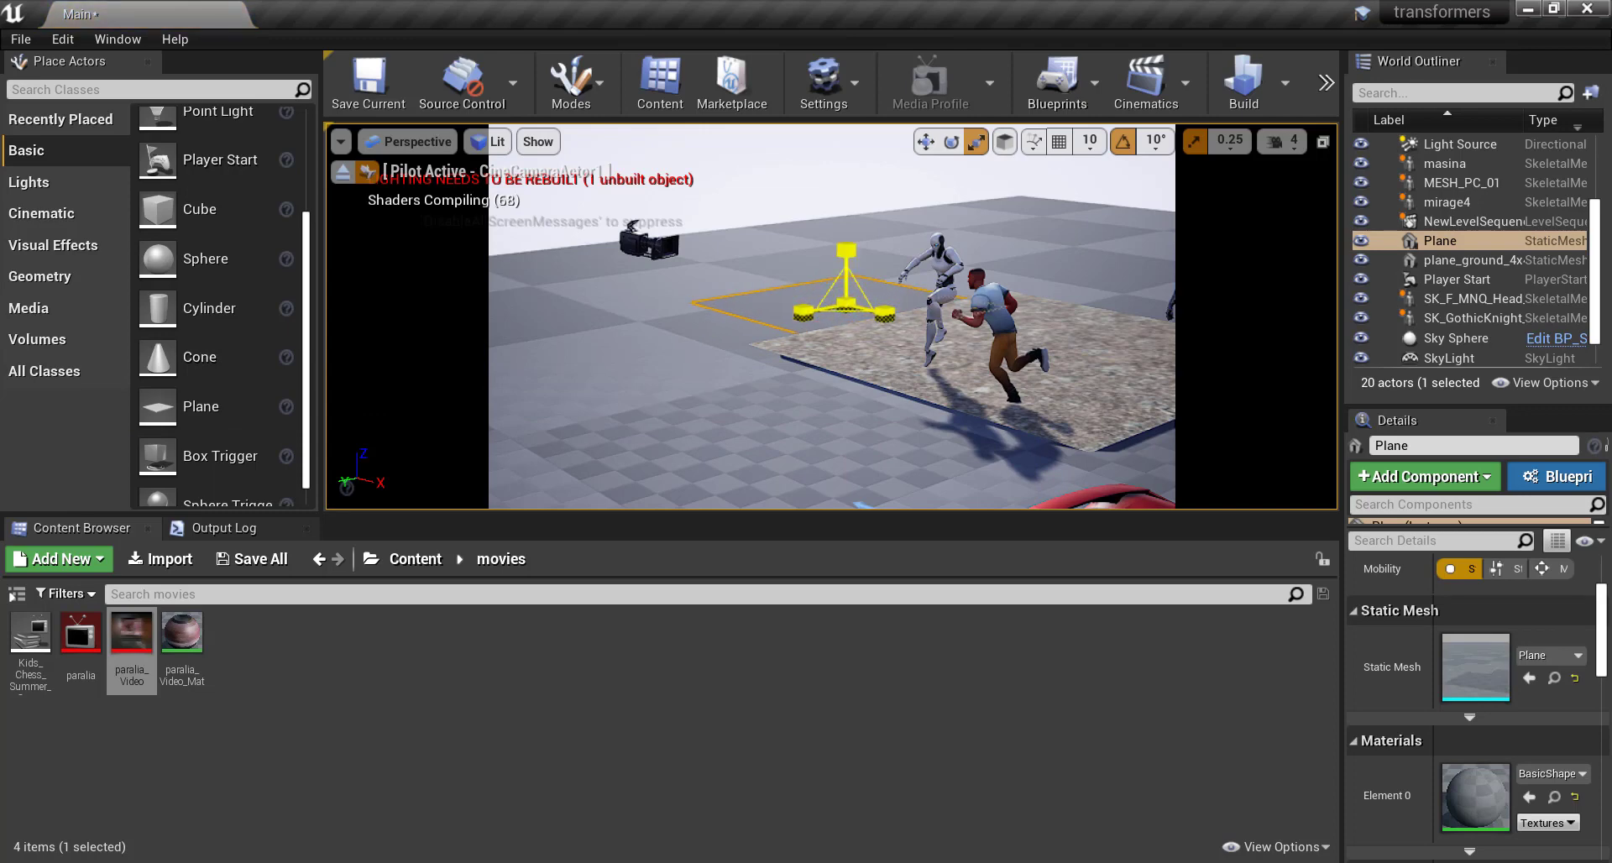
pyautogui.moveTo(847, 303)
pyautogui.mouseDown()
pyautogui.moveTo(864, 286)
pyautogui.moveTo(659, 385)
pyautogui.mouseUp()
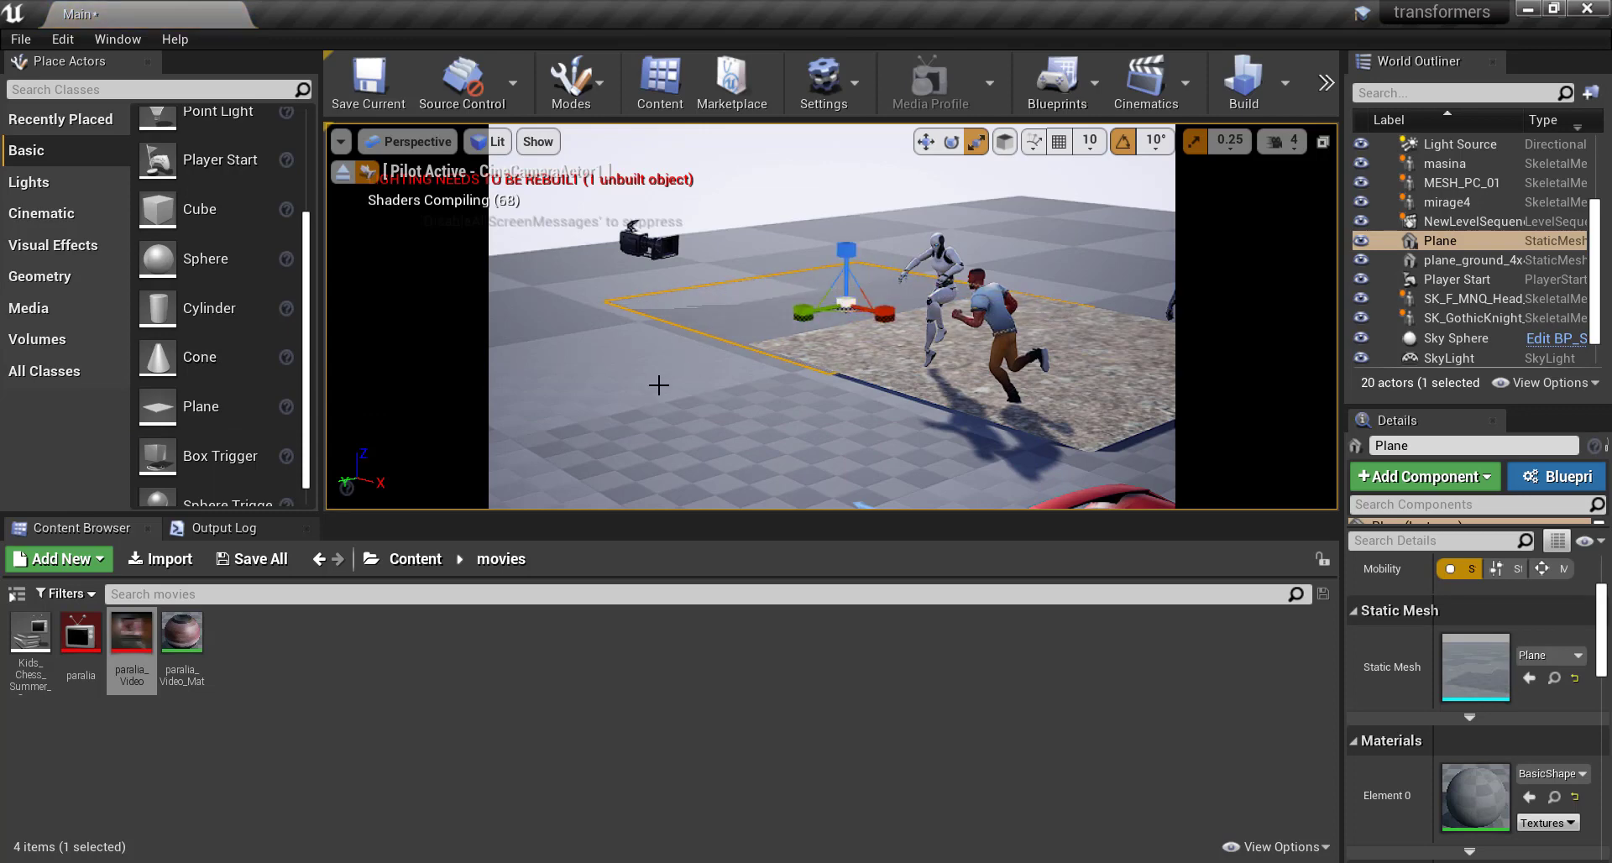
pyautogui.moveTo(803, 313); pyautogui.dragTo(730, 340)
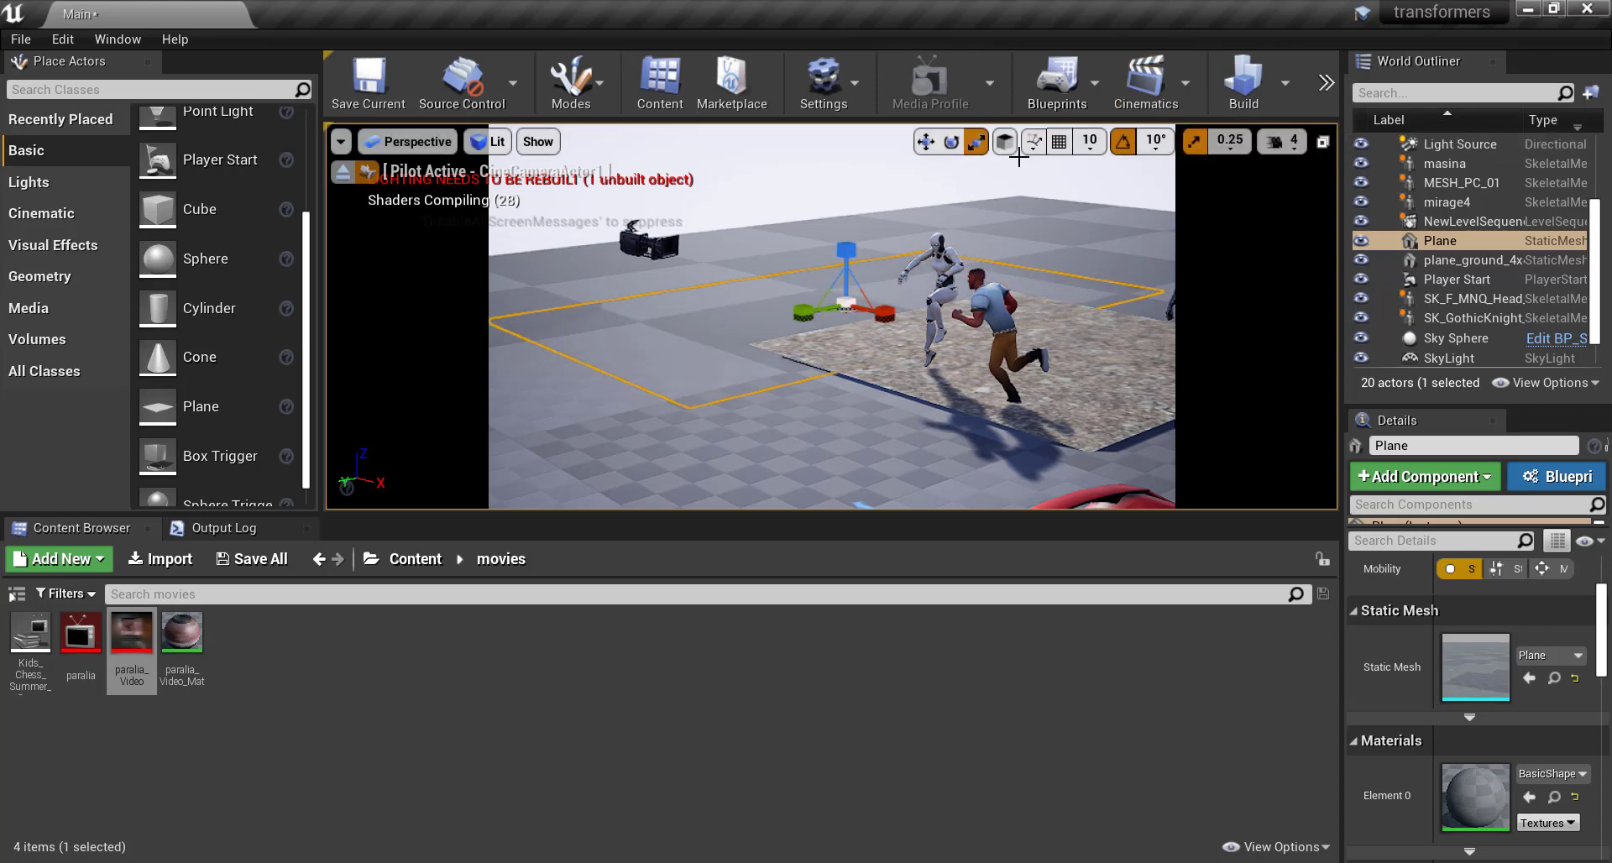
# - Rotate the plane -90° upright, then raise it and shift it behind the characters
pyautogui.click(951, 141)
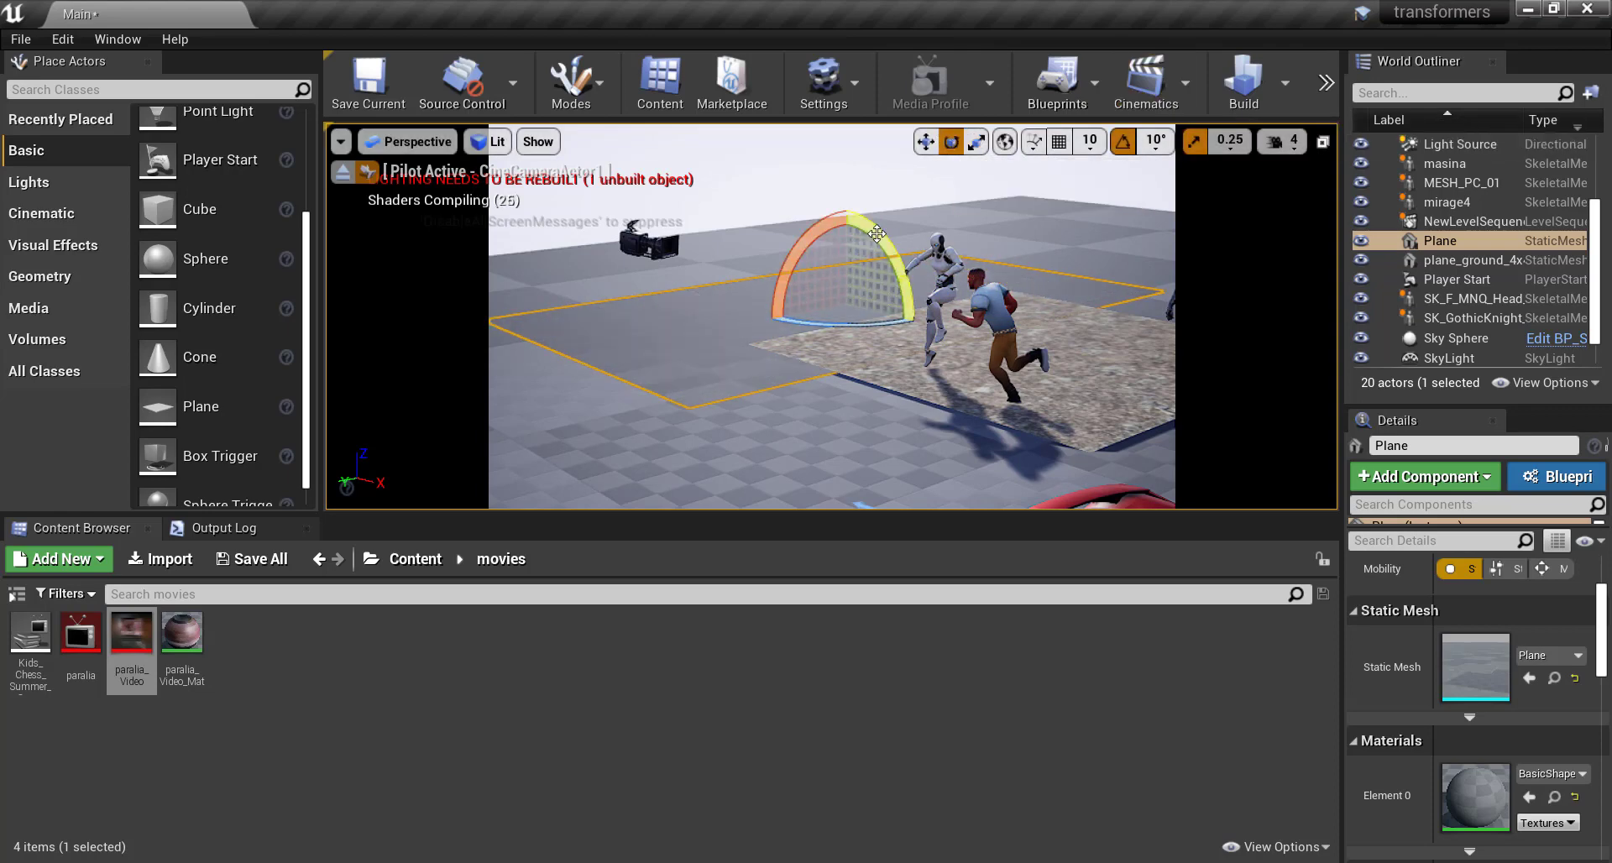
pyautogui.moveTo(877, 233)
pyautogui.mouseDown()
pyautogui.moveTo(848, 424)
pyautogui.moveTo(833, 422)
pyautogui.mouseUp()
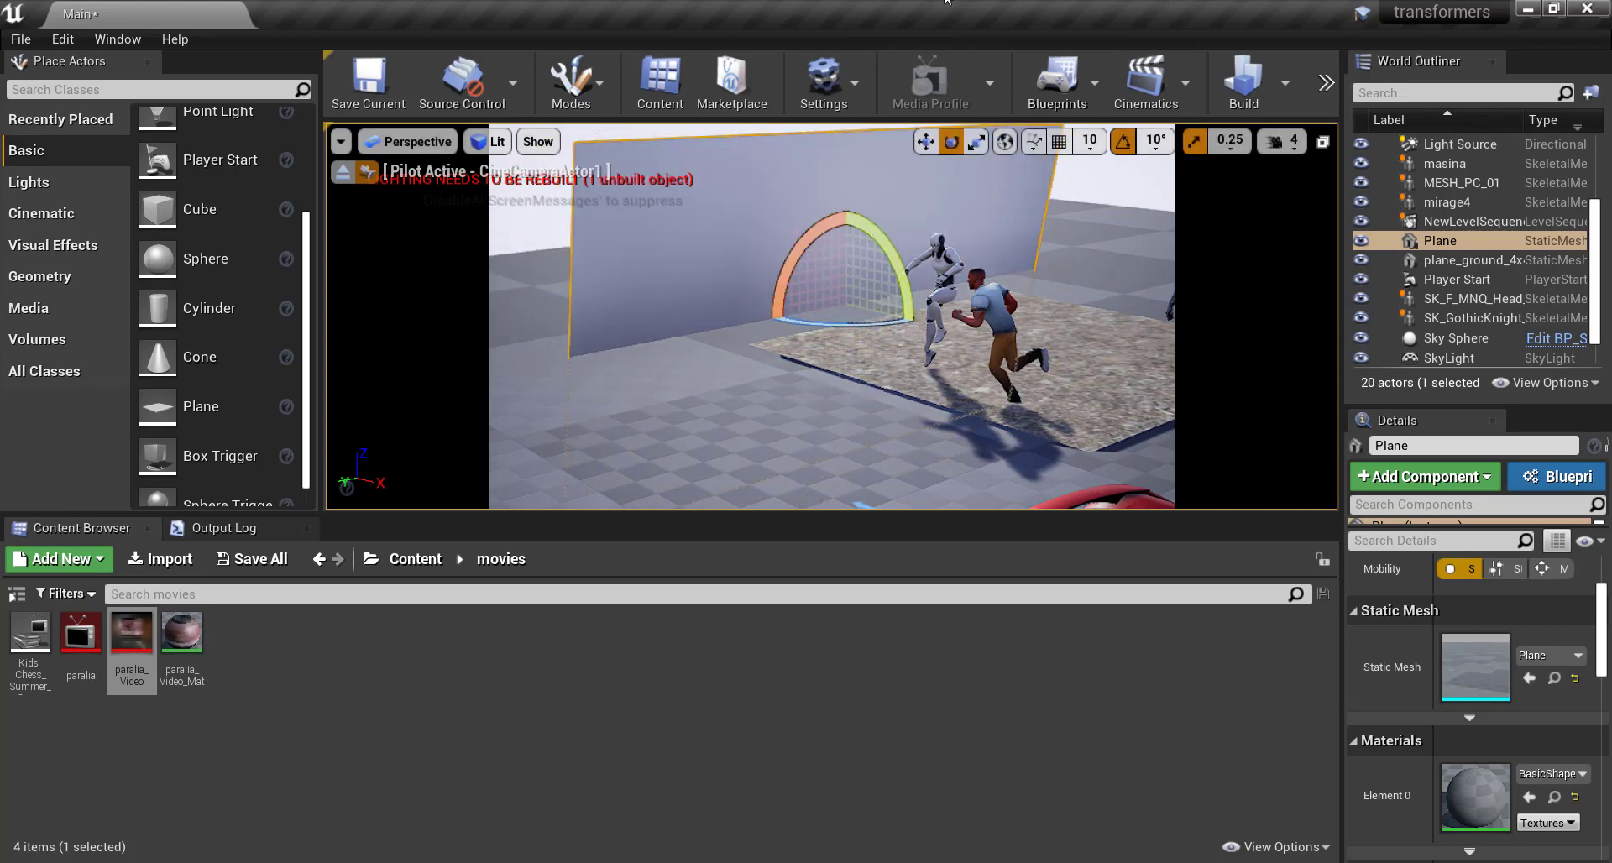
pyautogui.click(926, 142)
pyautogui.moveTo(846, 265); pyautogui.dragTo(847, 109)
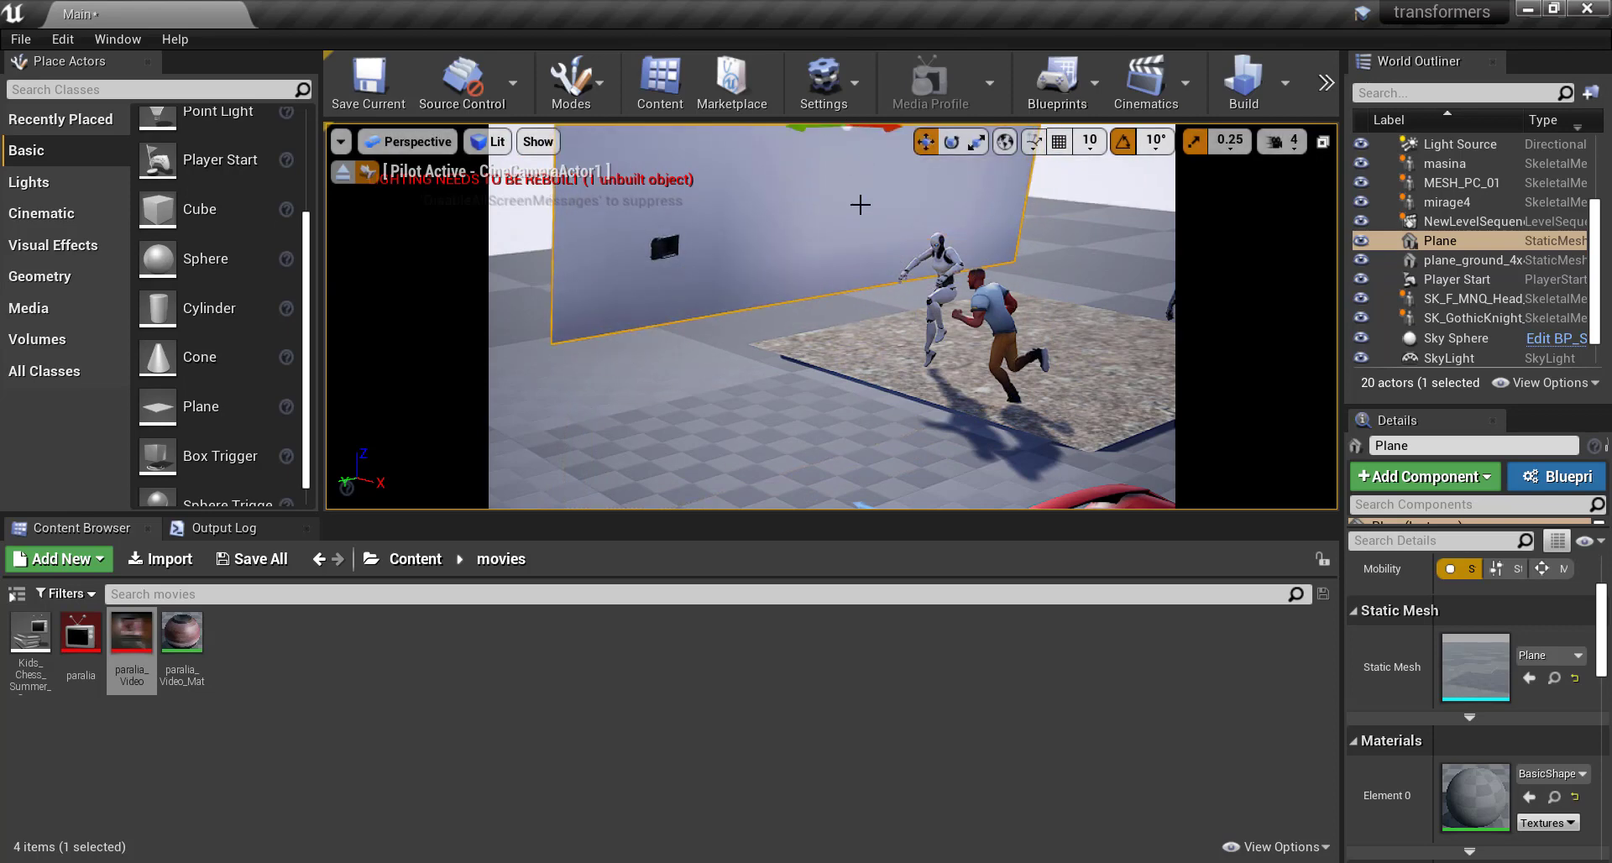
pyautogui.scroll(-2, 855, 207)
pyautogui.scroll(-2, 855, 207)
pyautogui.scroll(-2, 855, 206)
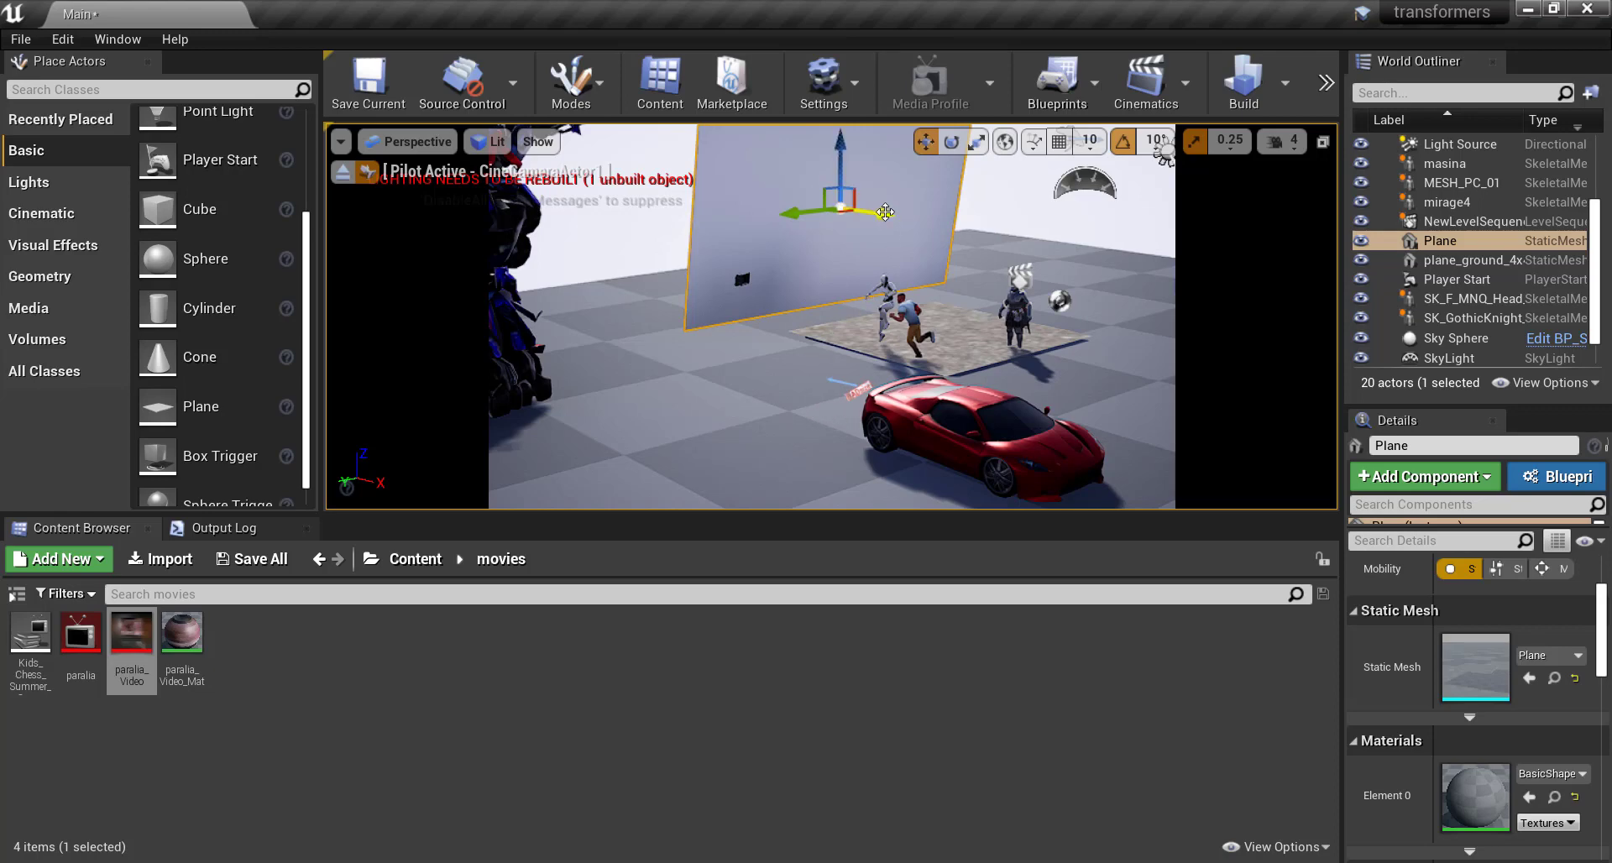
pyautogui.moveTo(892, 215); pyautogui.dragTo(907, 227)
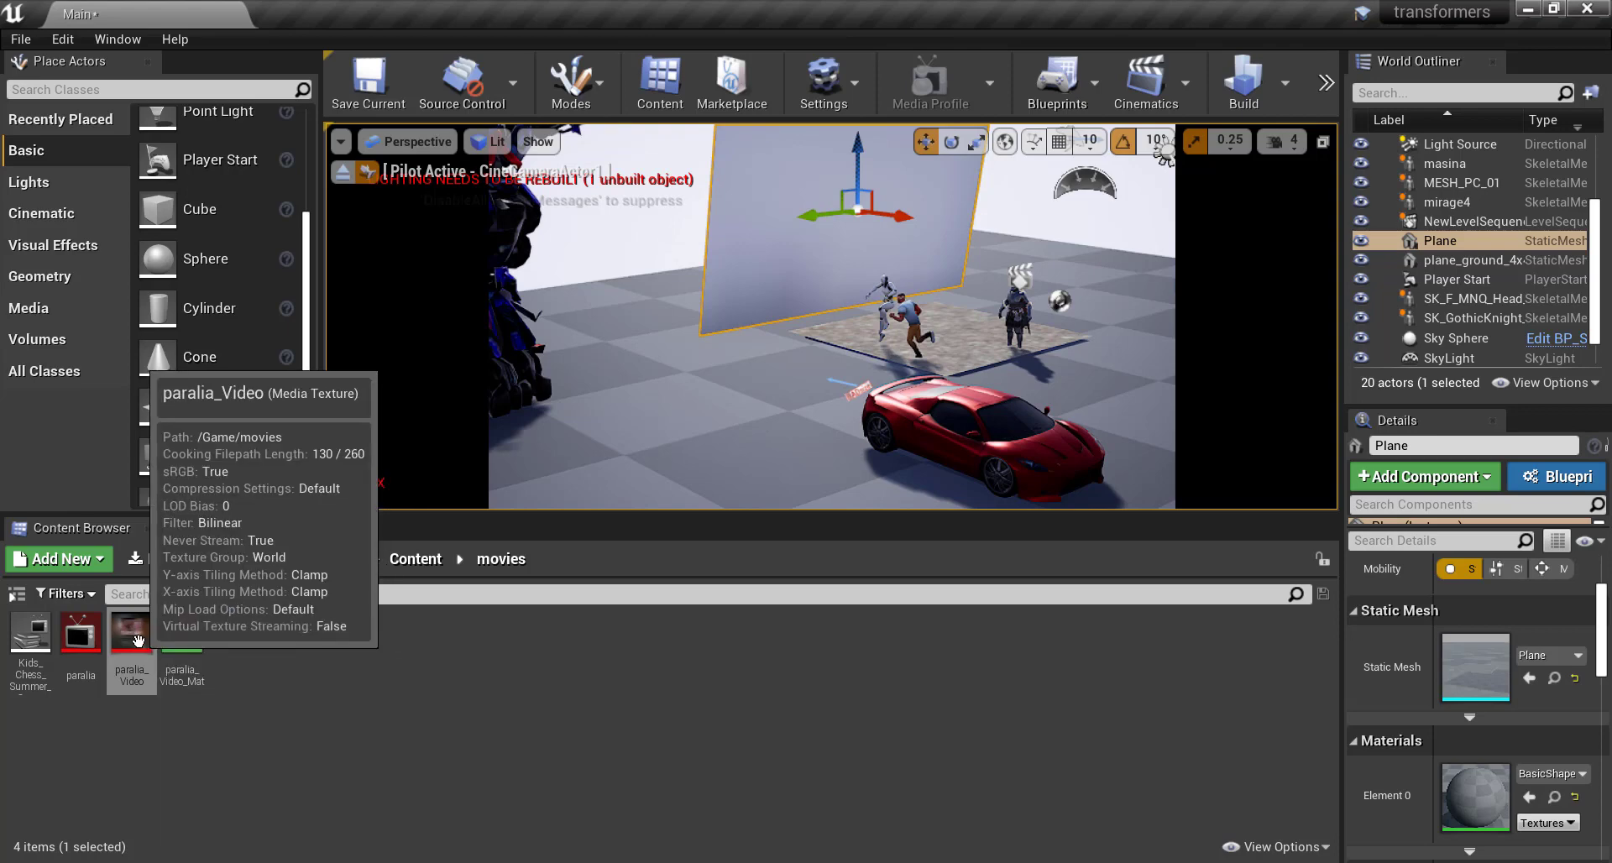
# - Apply paralia_Video_Mat to the upright plane and preview the chess video in a test play
pyautogui.moveTo(132, 643)
pyautogui.moveTo(132, 643); pyautogui.dragTo(144, 656)
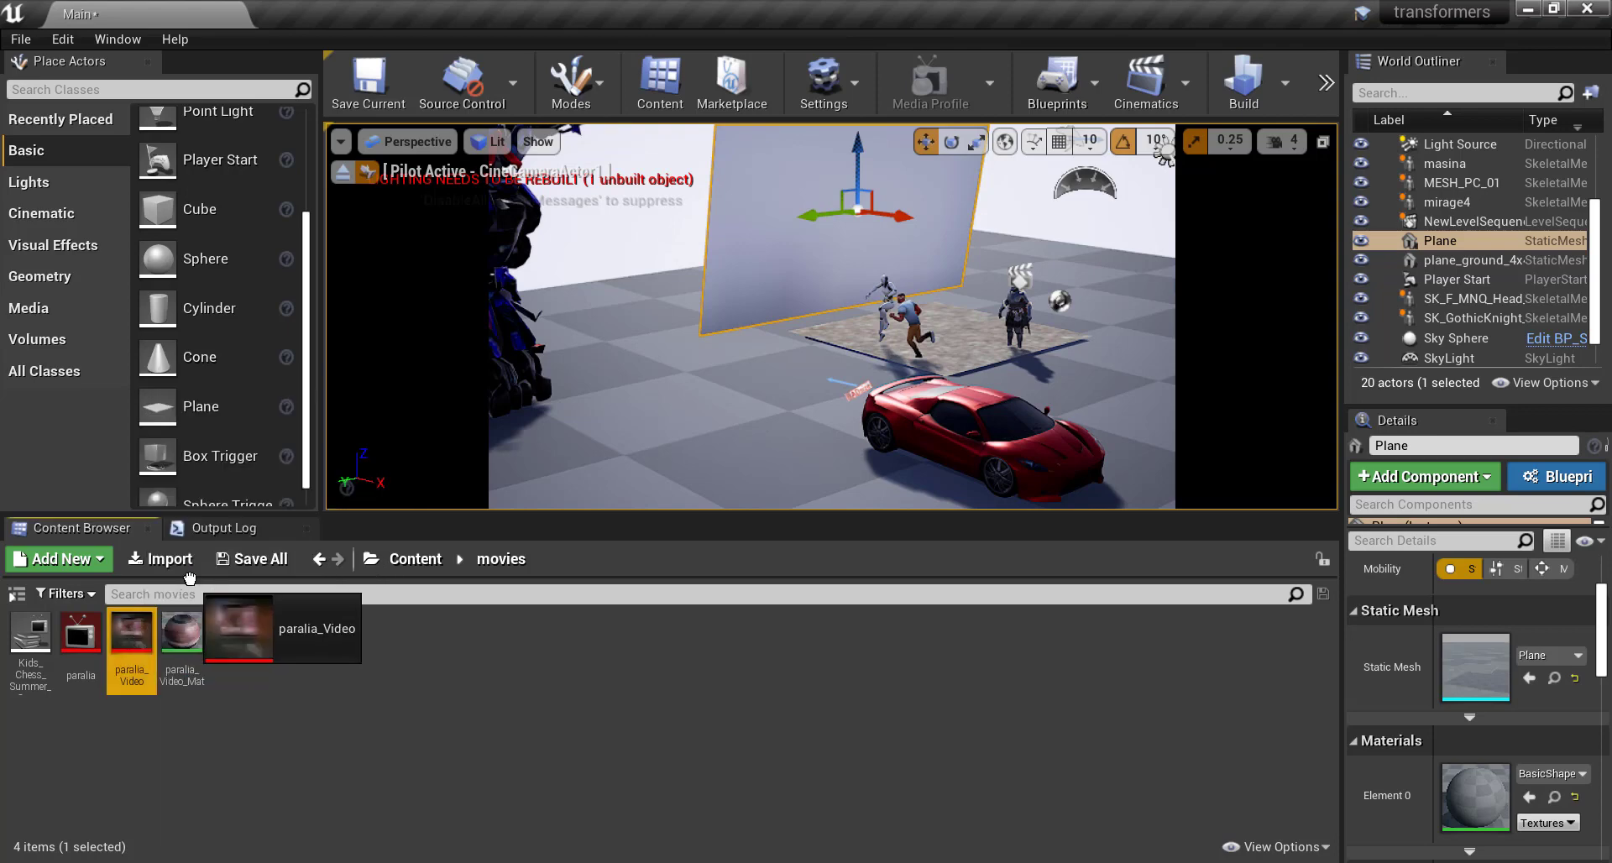
pyautogui.click(181, 632)
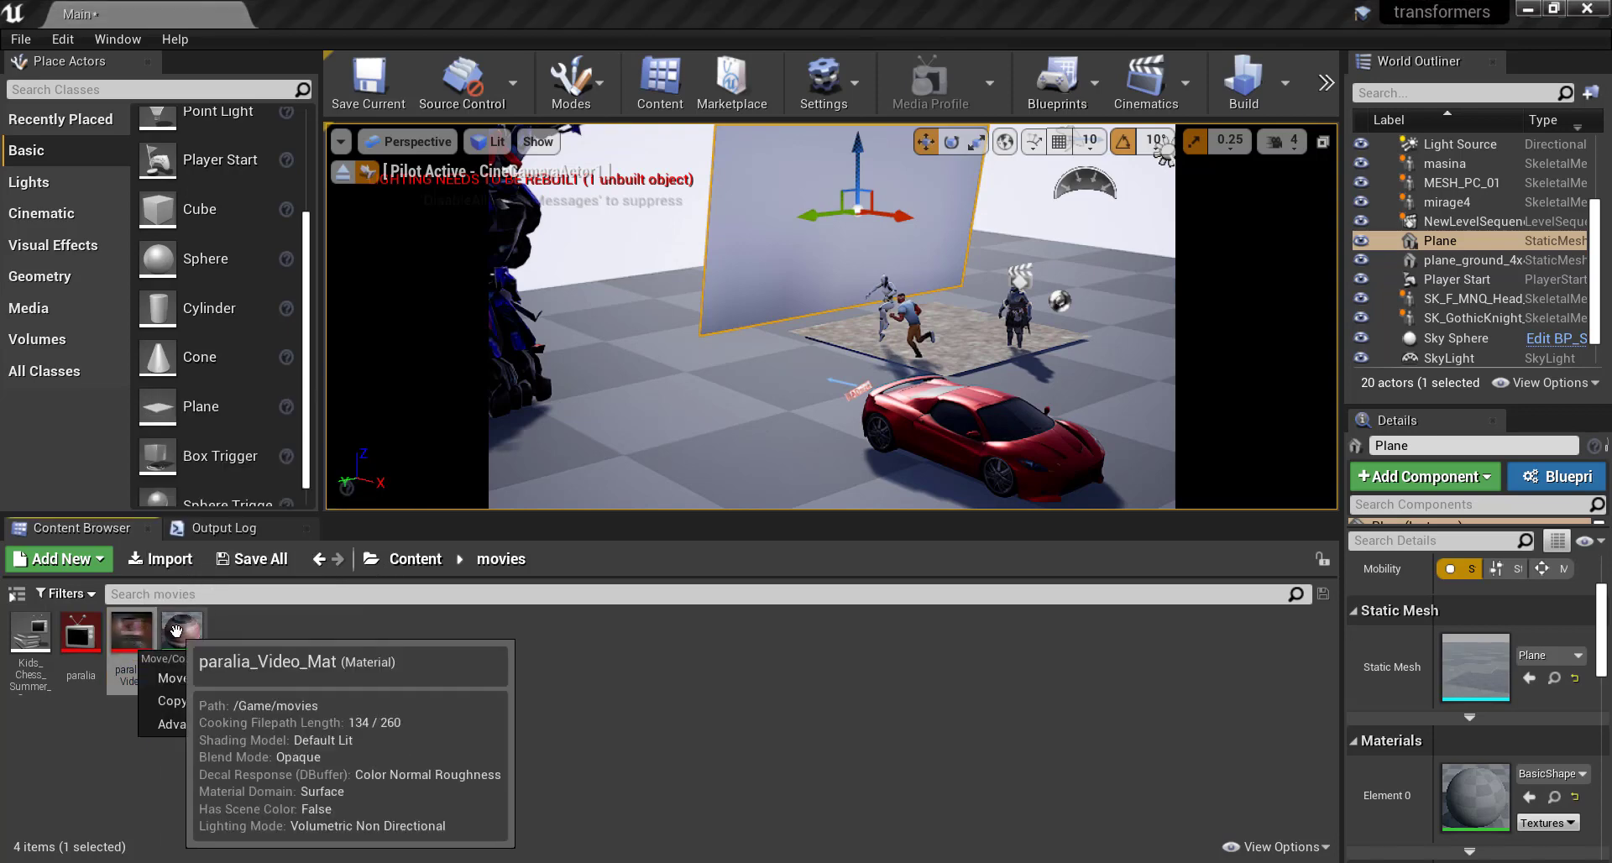
pyautogui.moveTo(182, 631); pyautogui.dragTo(808, 244)
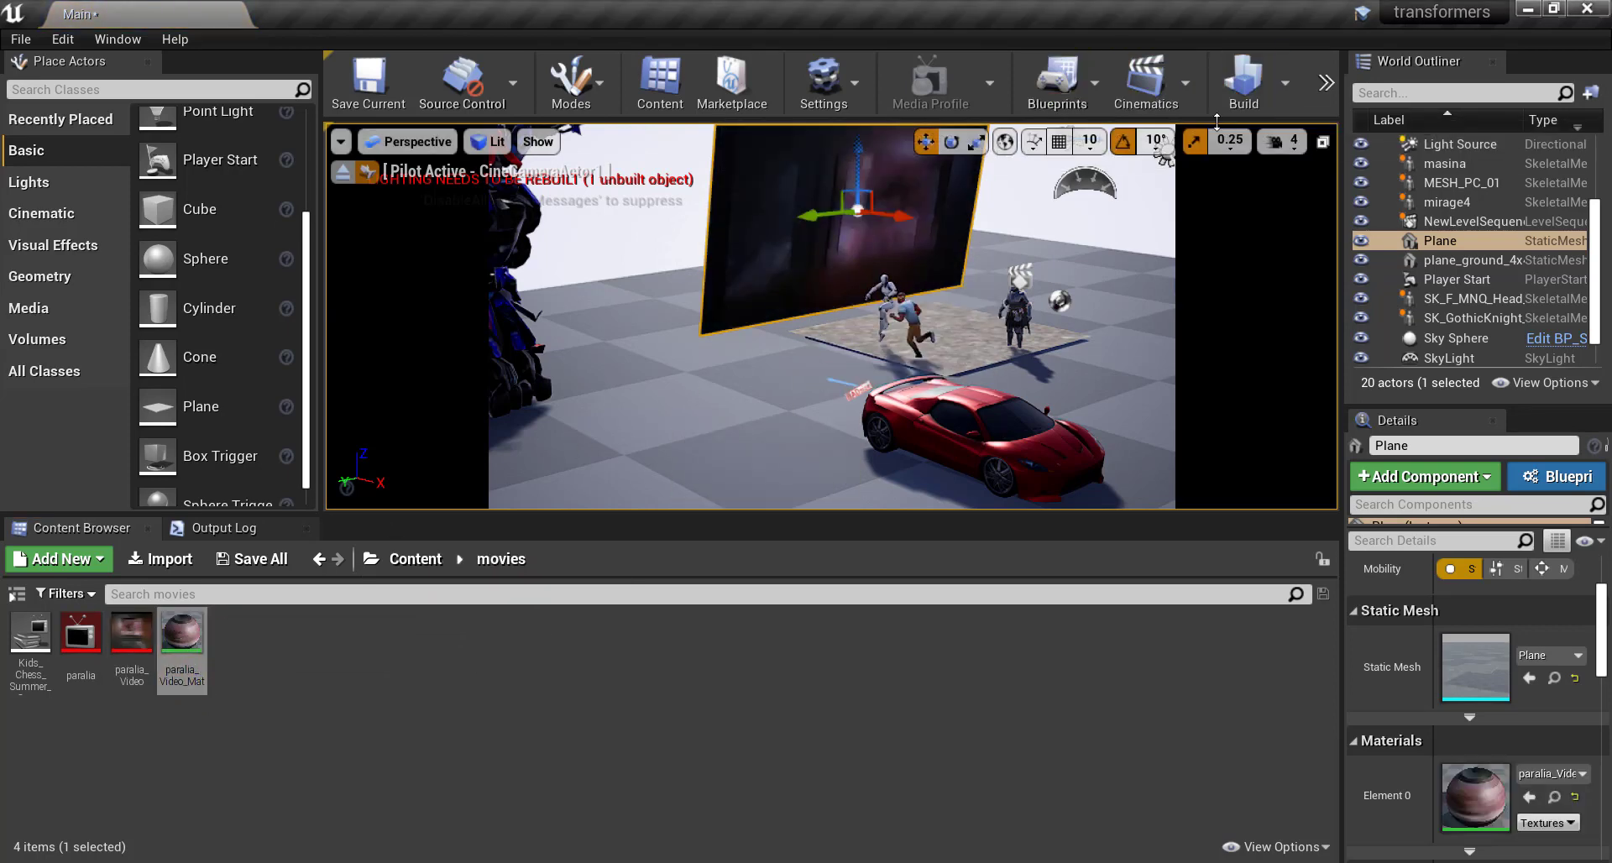
pyautogui.click(1327, 100)
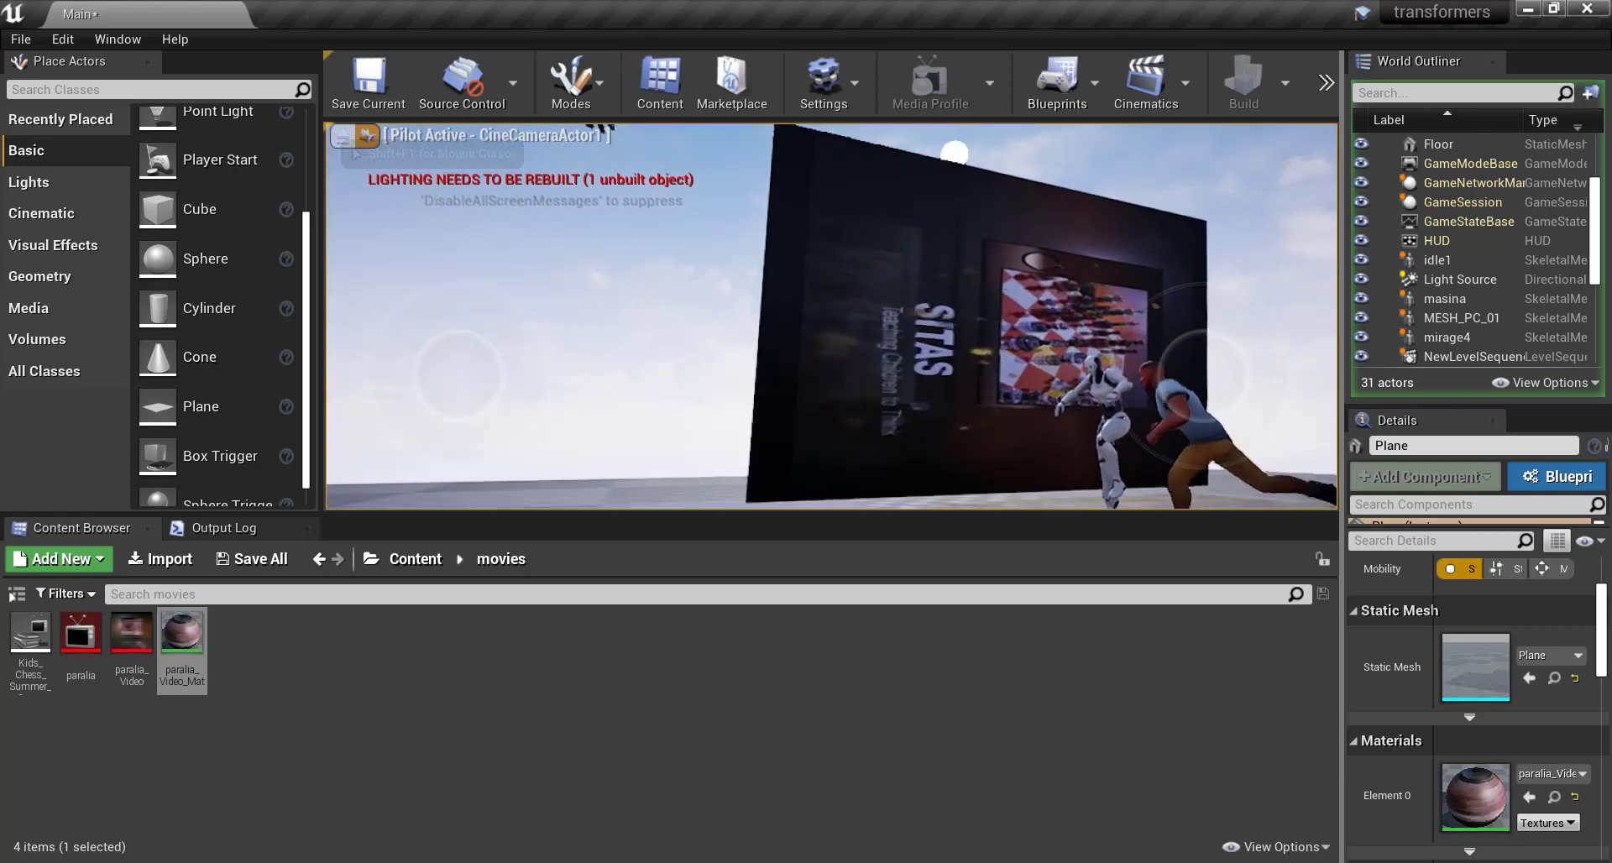
pyautogui.press('Escape')
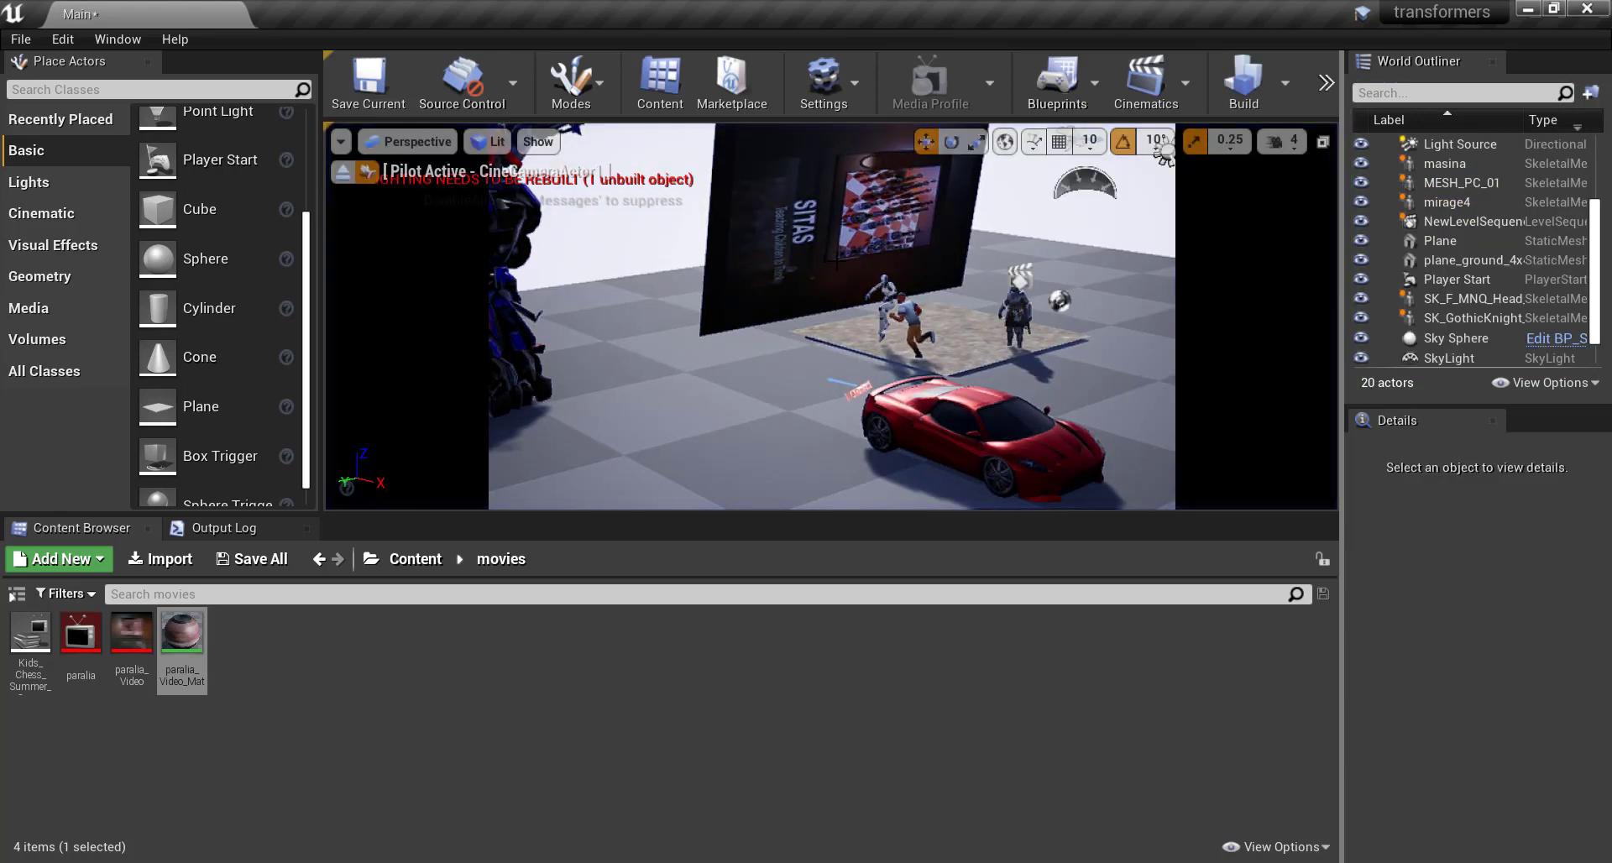
# - Narrow the video plane horizontally and rotate it 90° to face the camera
pyautogui.click(821, 245)
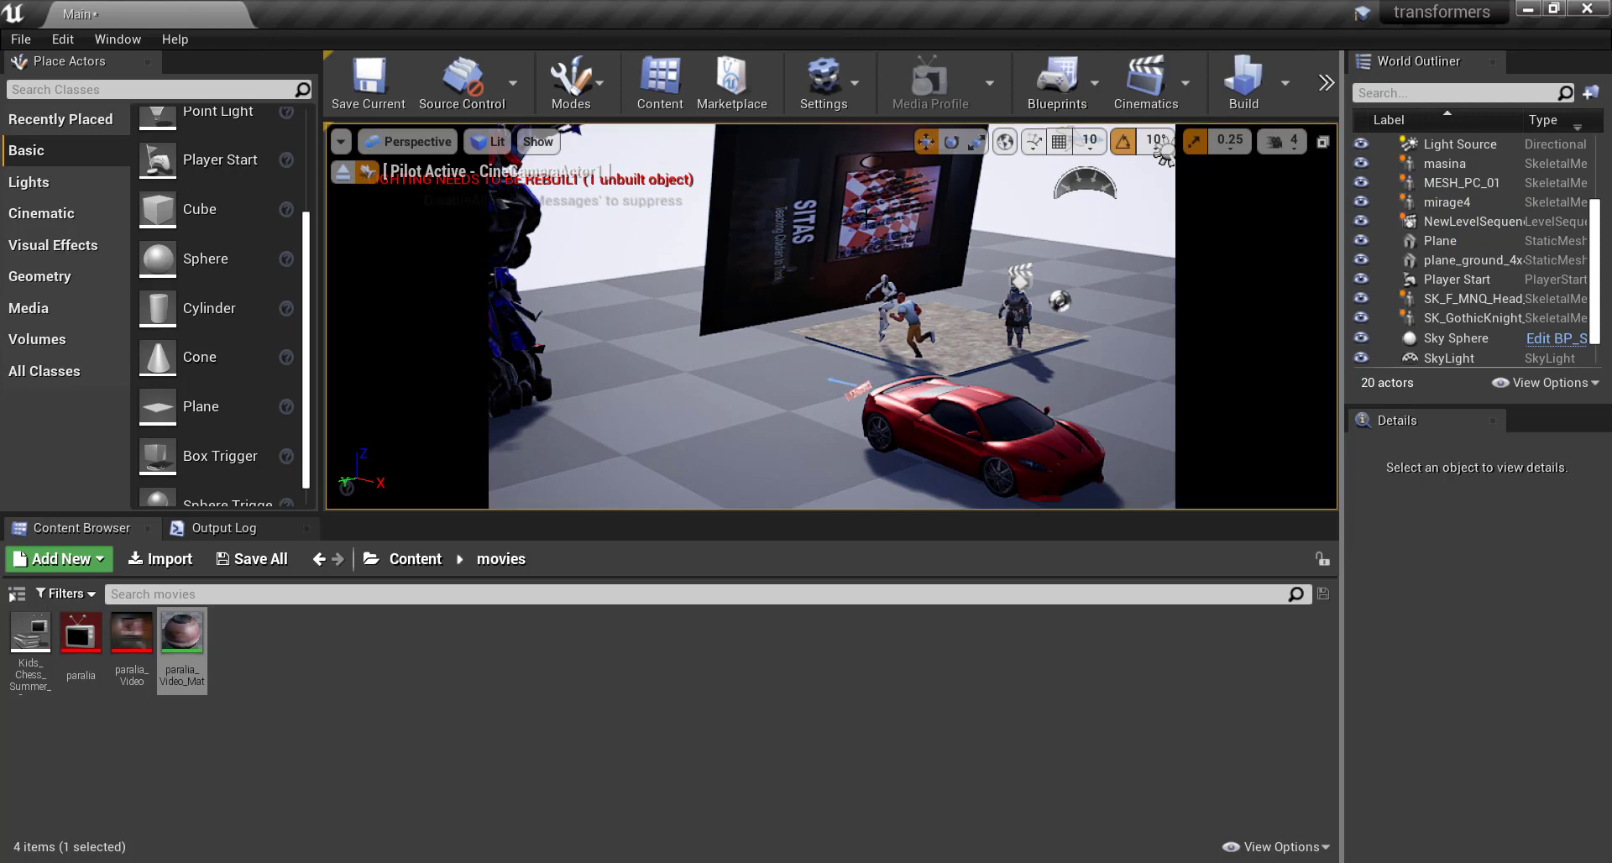
pyautogui.click(973, 149)
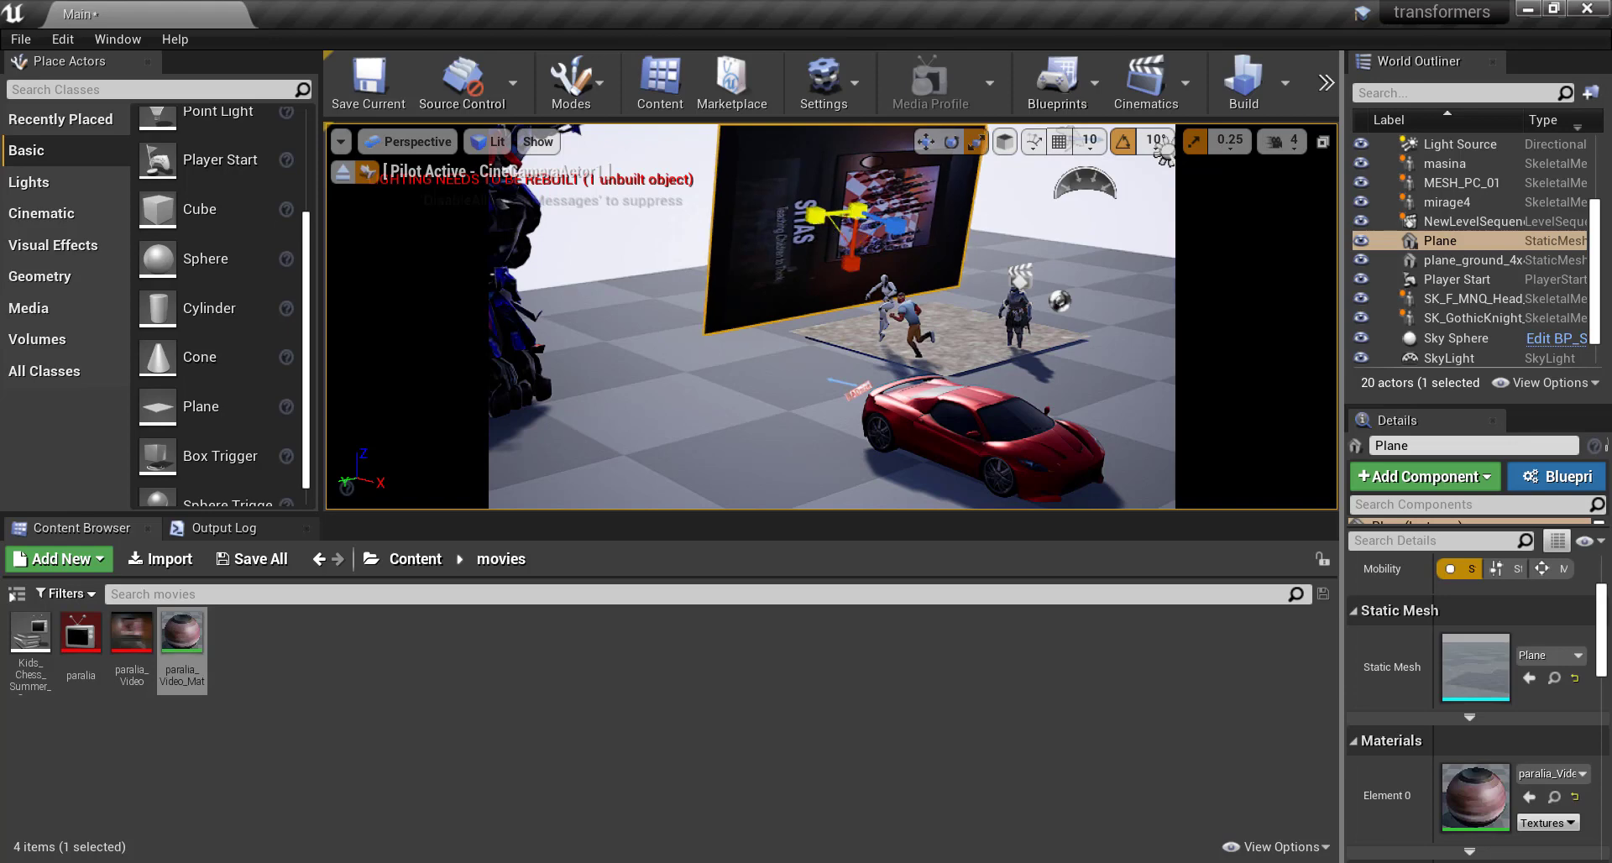
pyautogui.moveTo(835, 214); pyautogui.dragTo(840, 214)
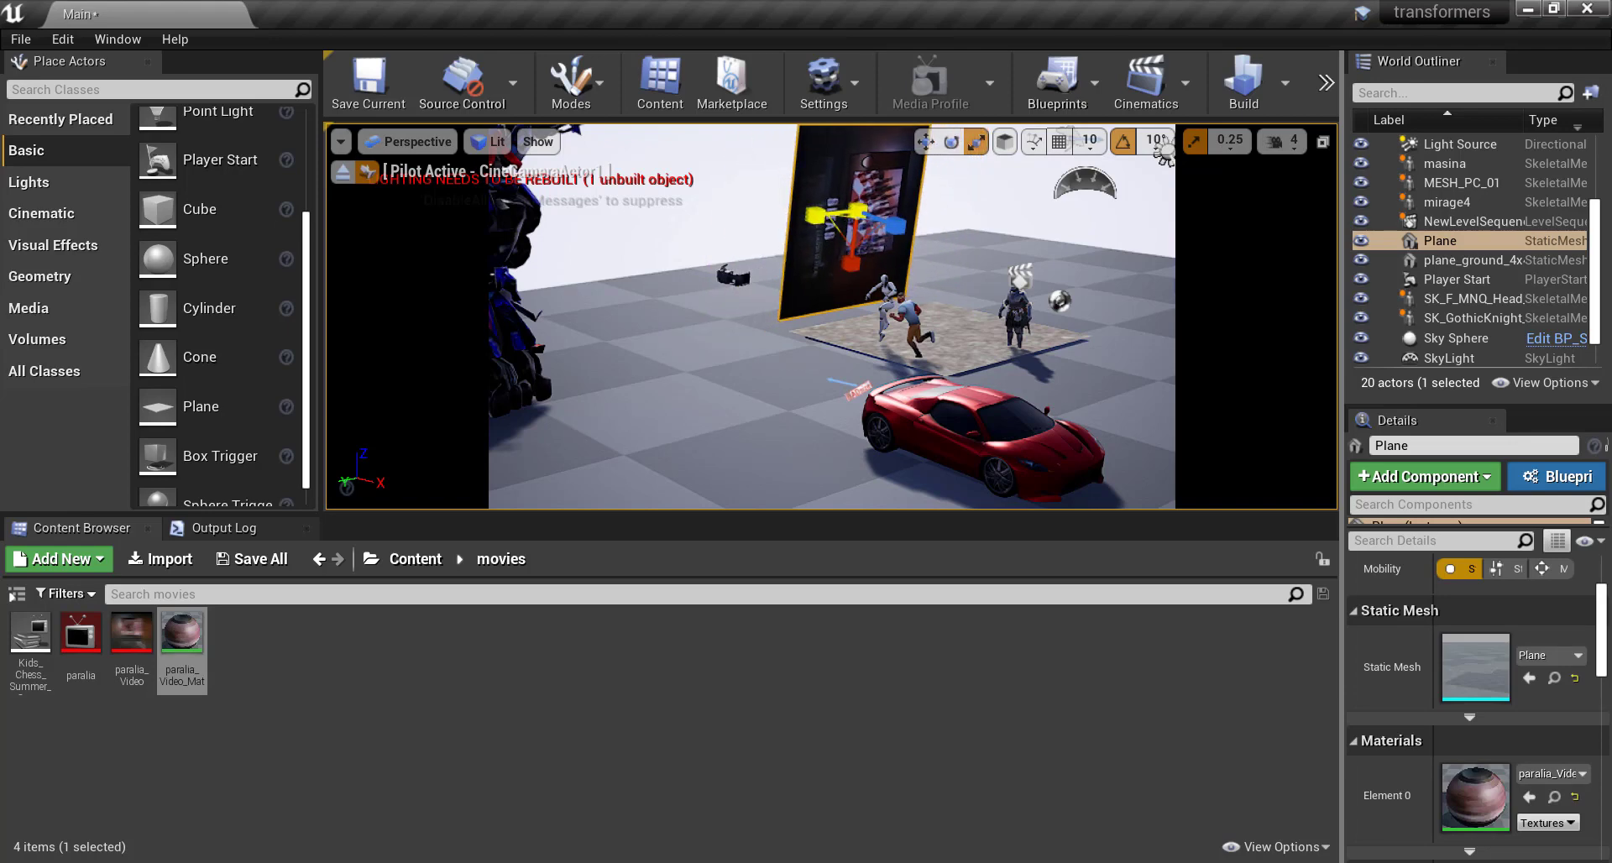
pyautogui.click(952, 143)
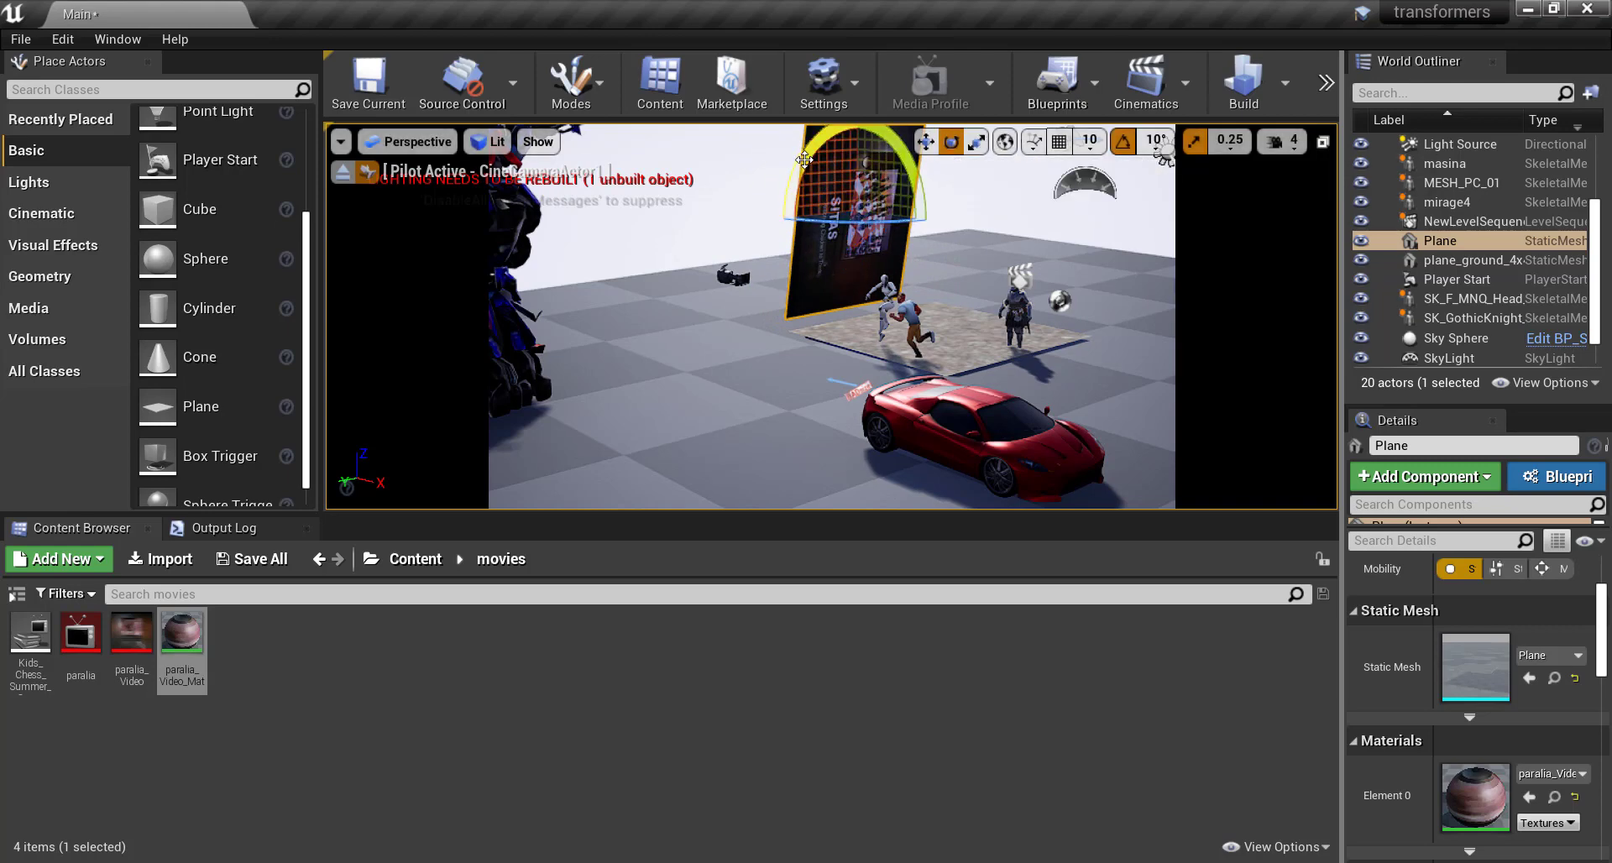
pyautogui.moveTo(804, 159); pyautogui.dragTo(760, 235)
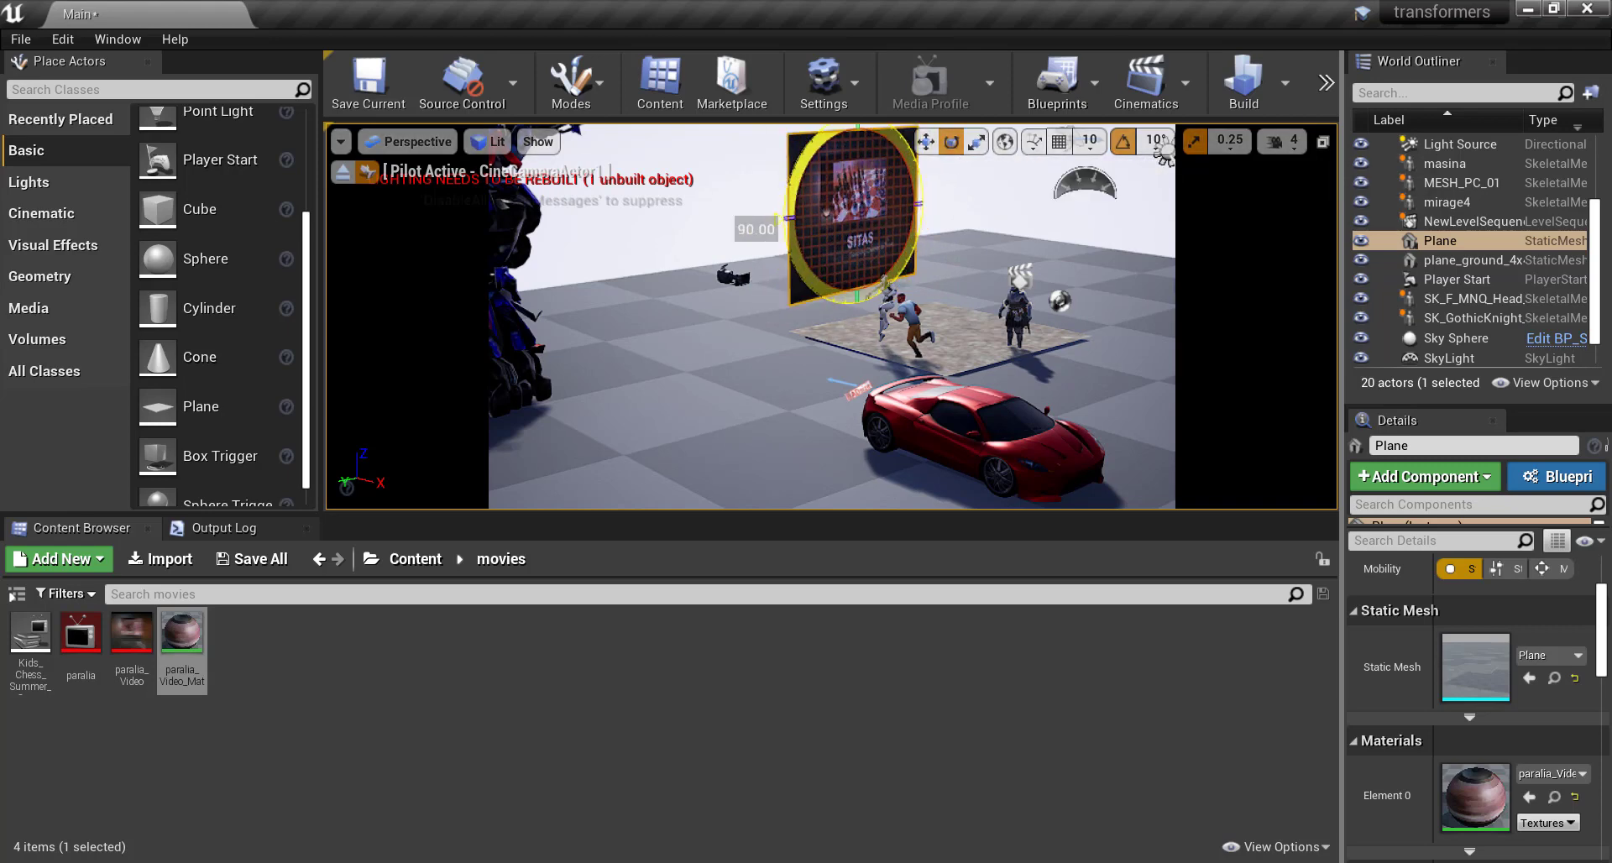
# - In local space, scale the plane wider and taller
pyautogui.click(1003, 143)
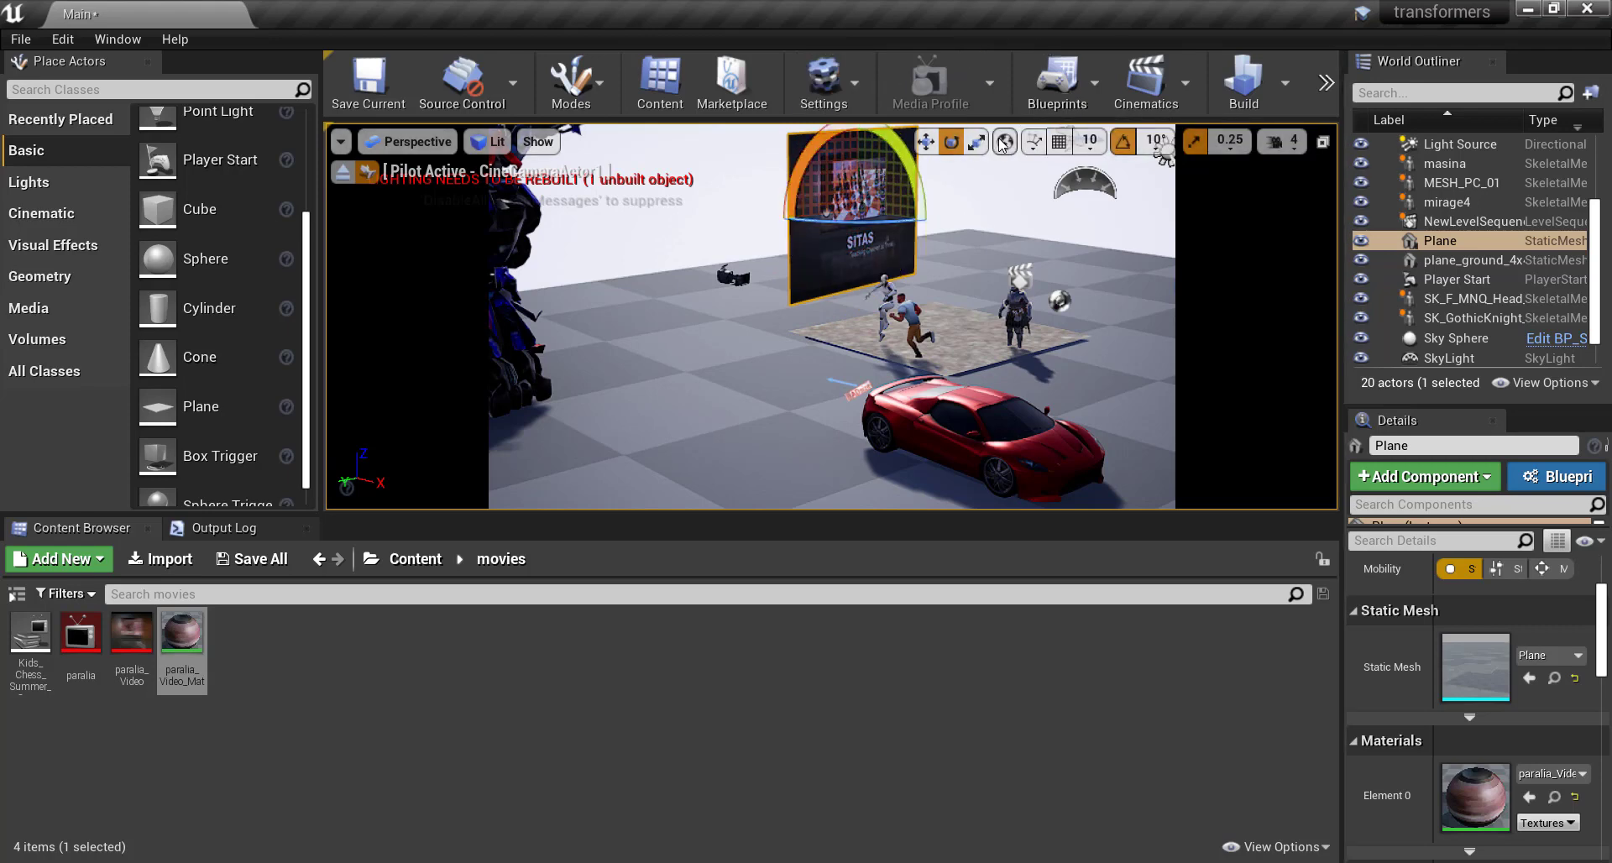
pyautogui.click(977, 143)
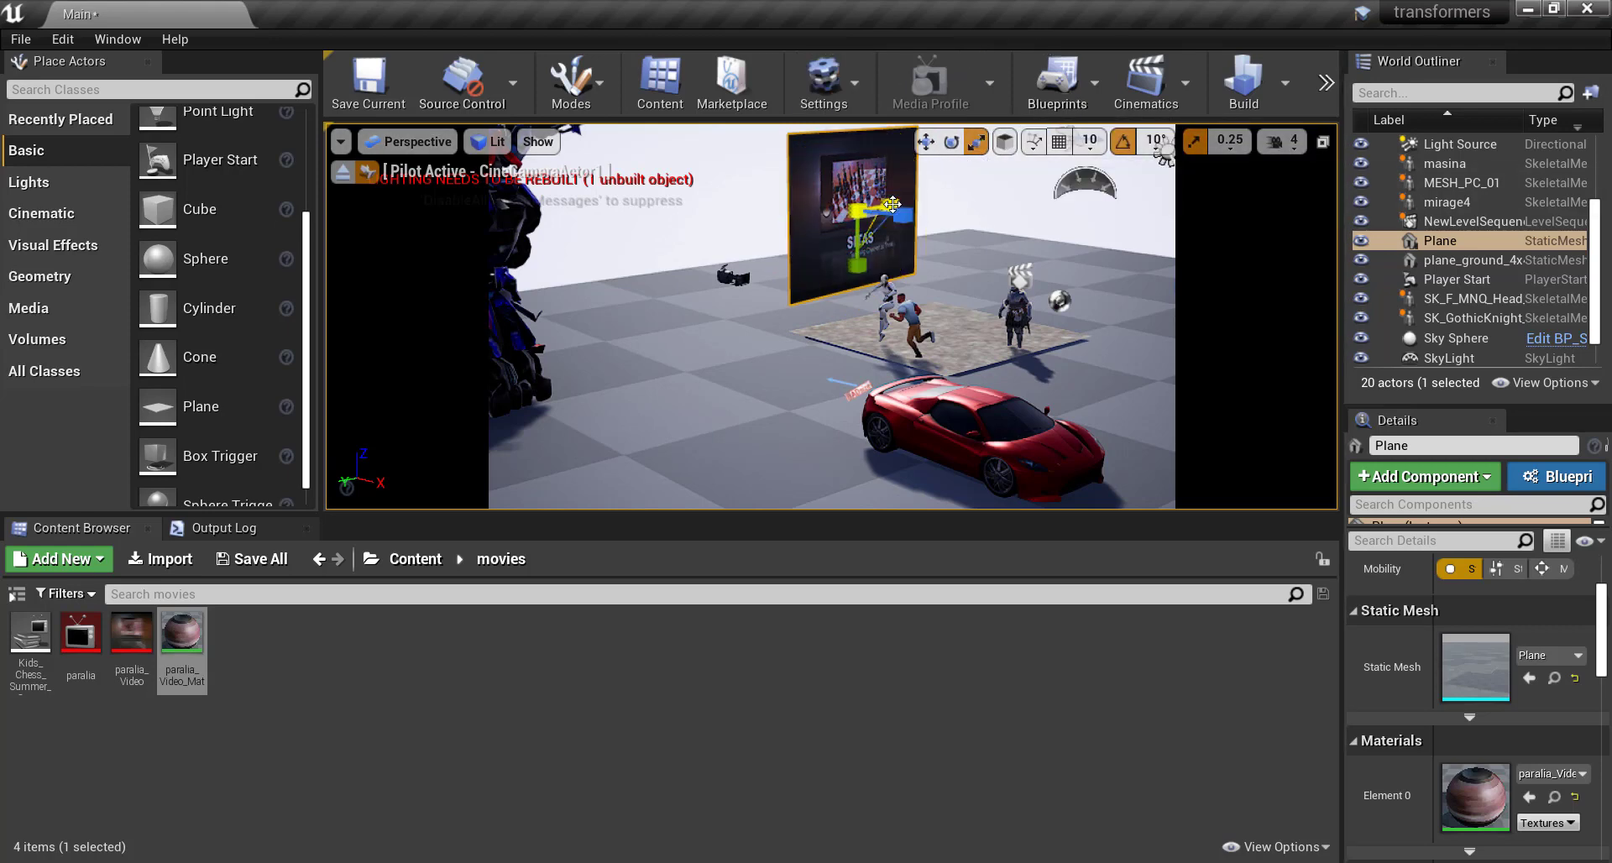
pyautogui.moveTo(902, 209); pyautogui.dragTo(944, 210)
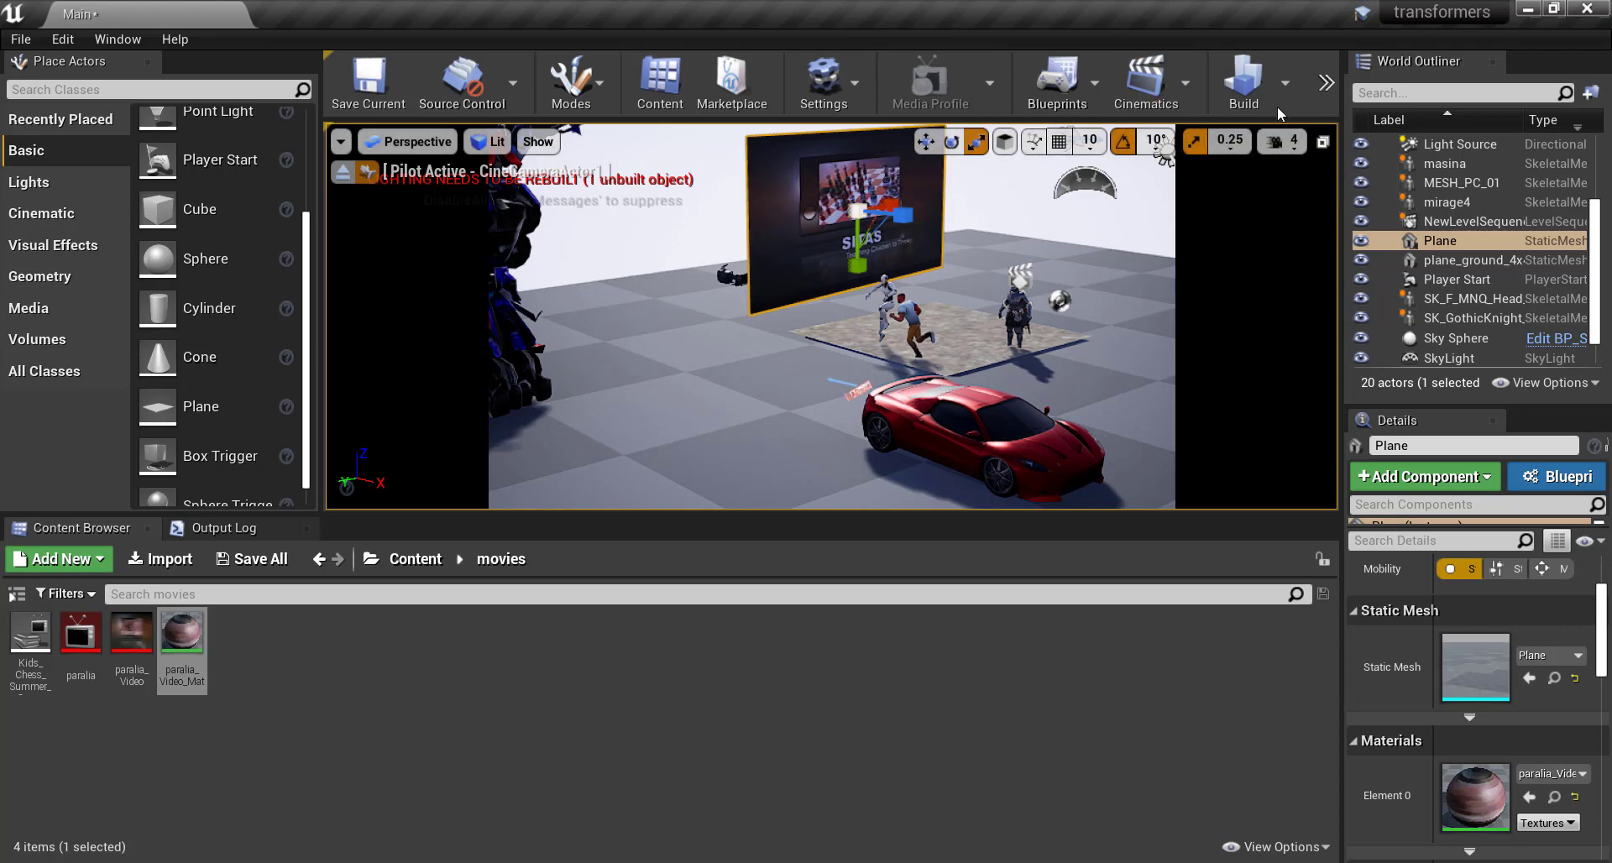
pyautogui.click(1333, 89)
pyautogui.moveTo(1373, 156)
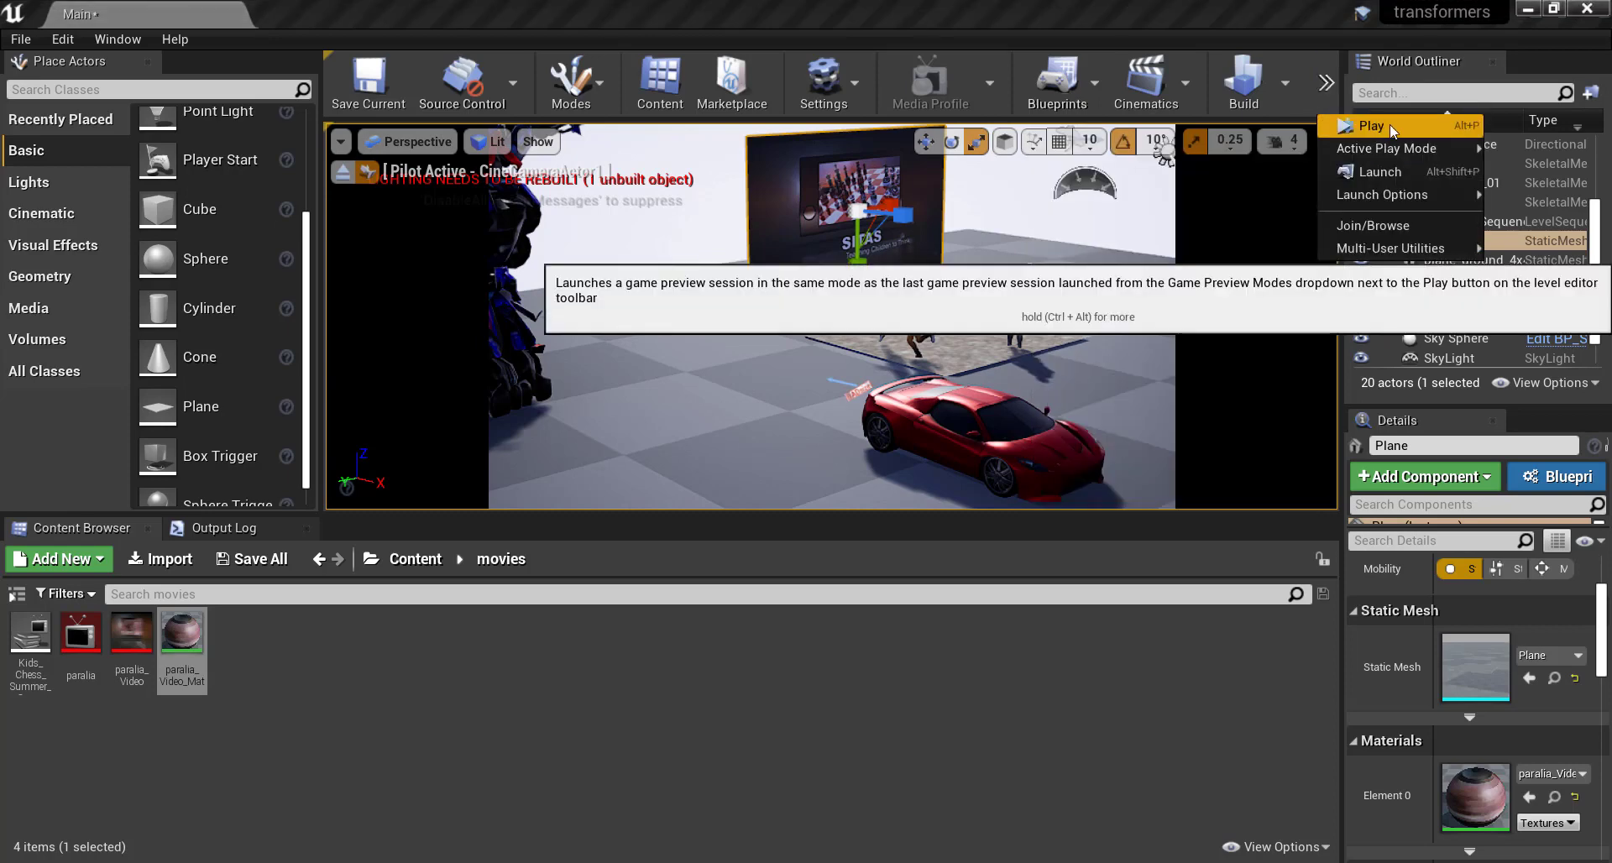
pyautogui.click(1388, 124)
pyautogui.click(1132, 239)
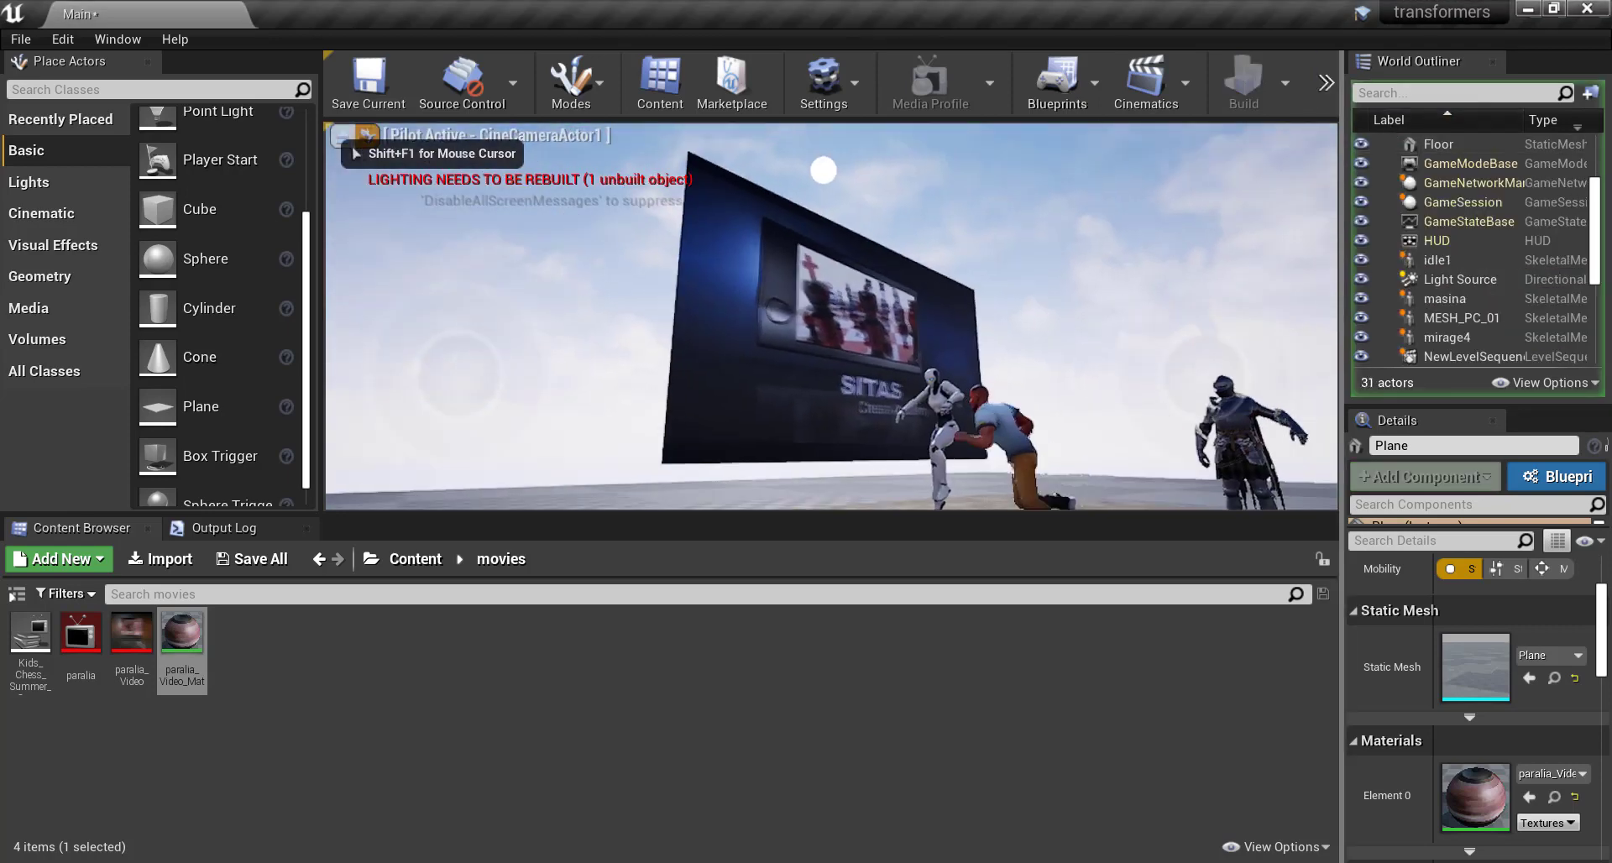